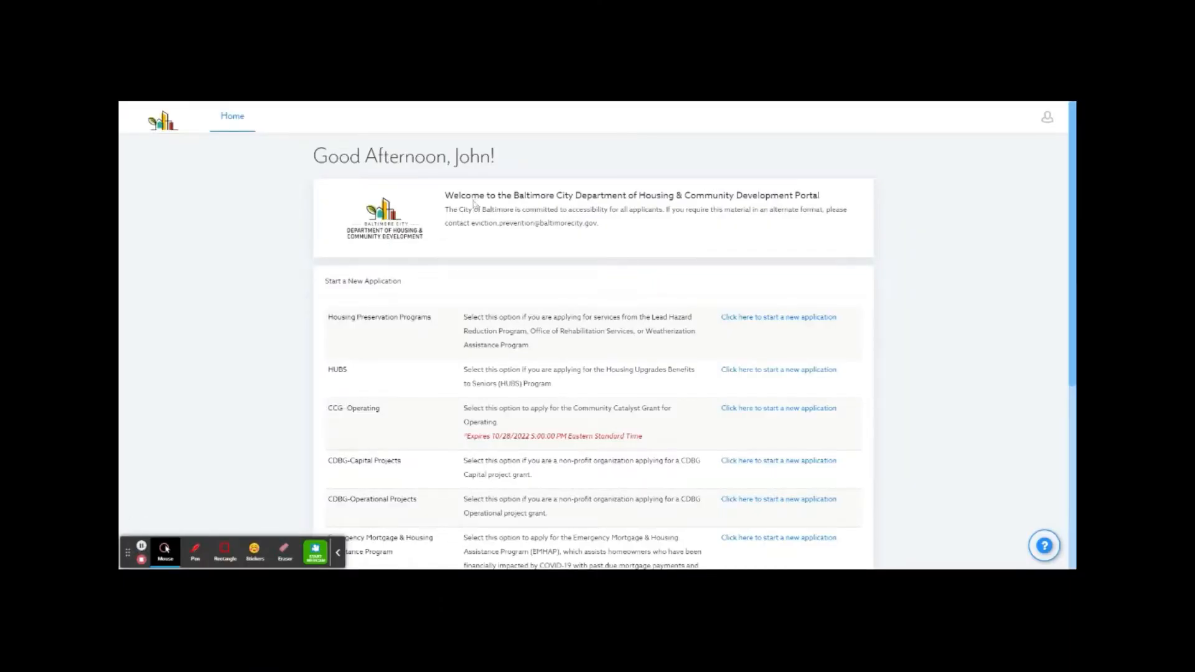
drag(504, 162, 444, 162)
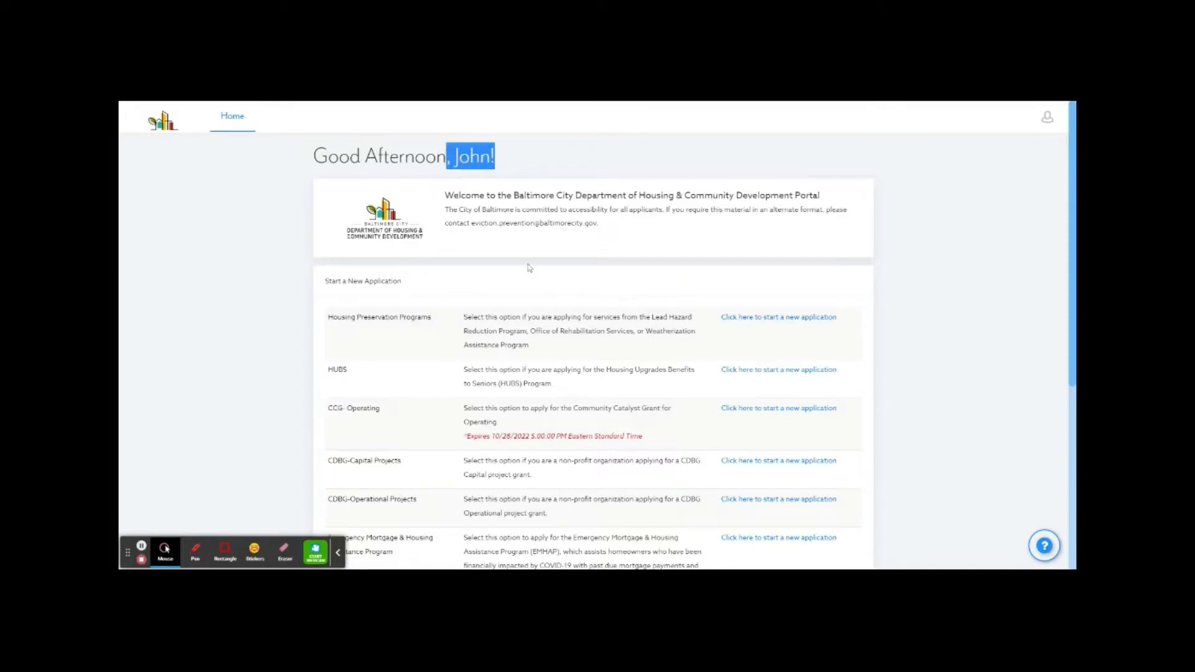
click(246, 298)
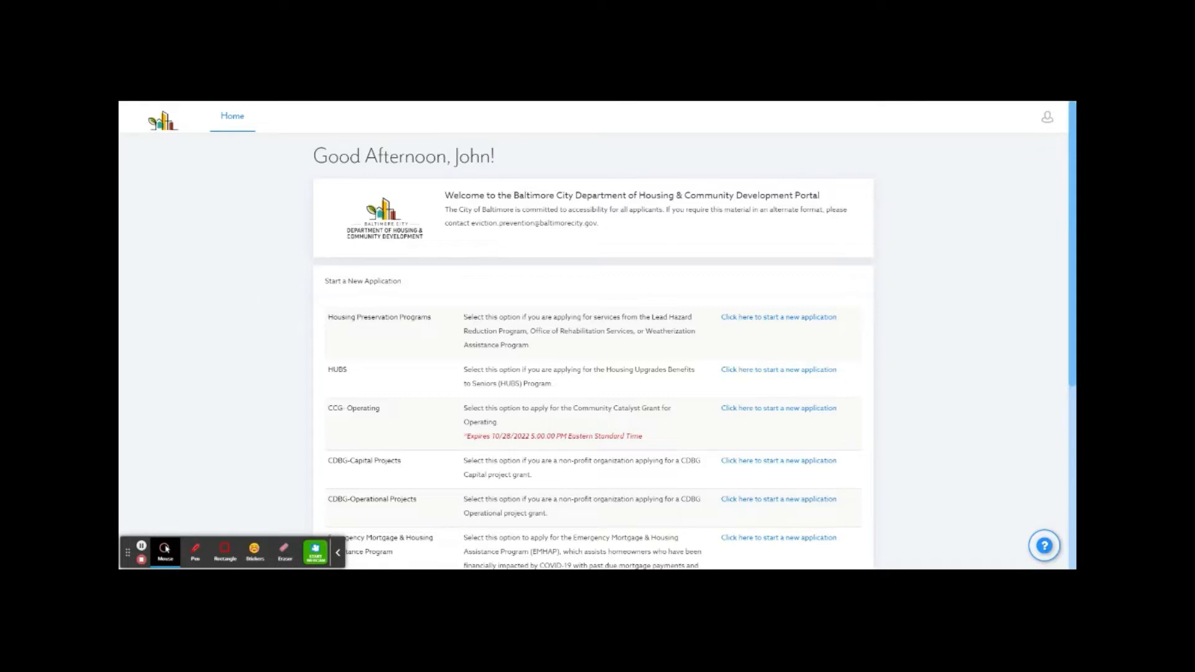
drag(324, 281, 405, 281)
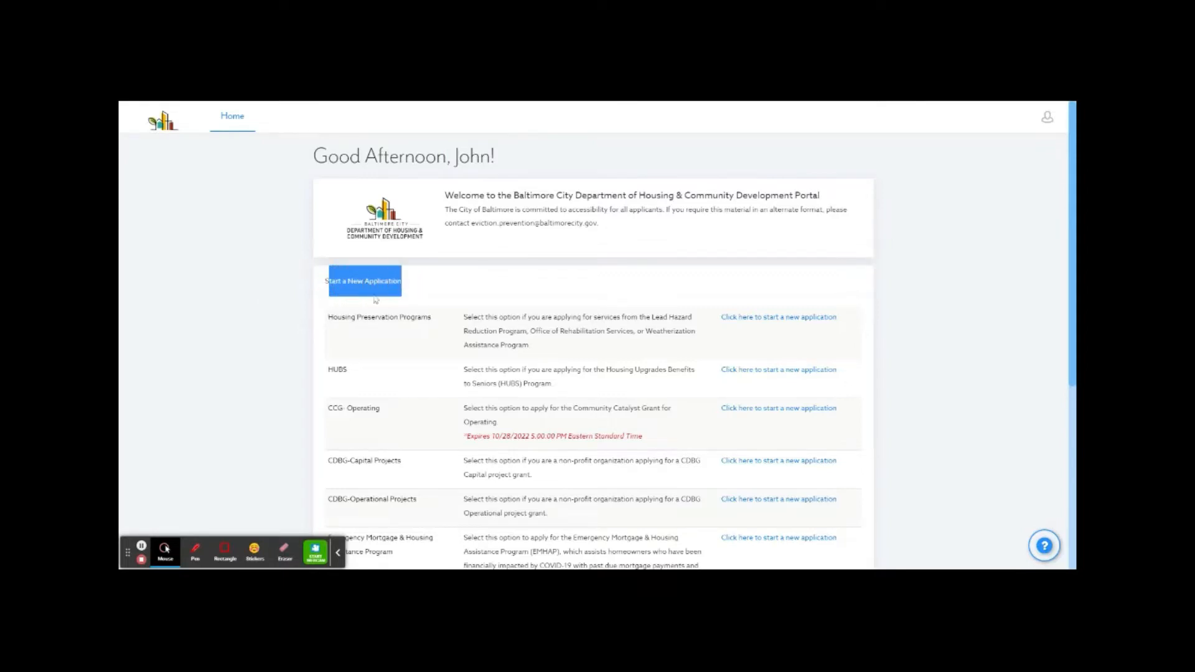
click(262, 317)
Step: Start a new CCG- Operating application named Organization 1 and continue to its Program Overview
scroll(647, 378, down, 1)
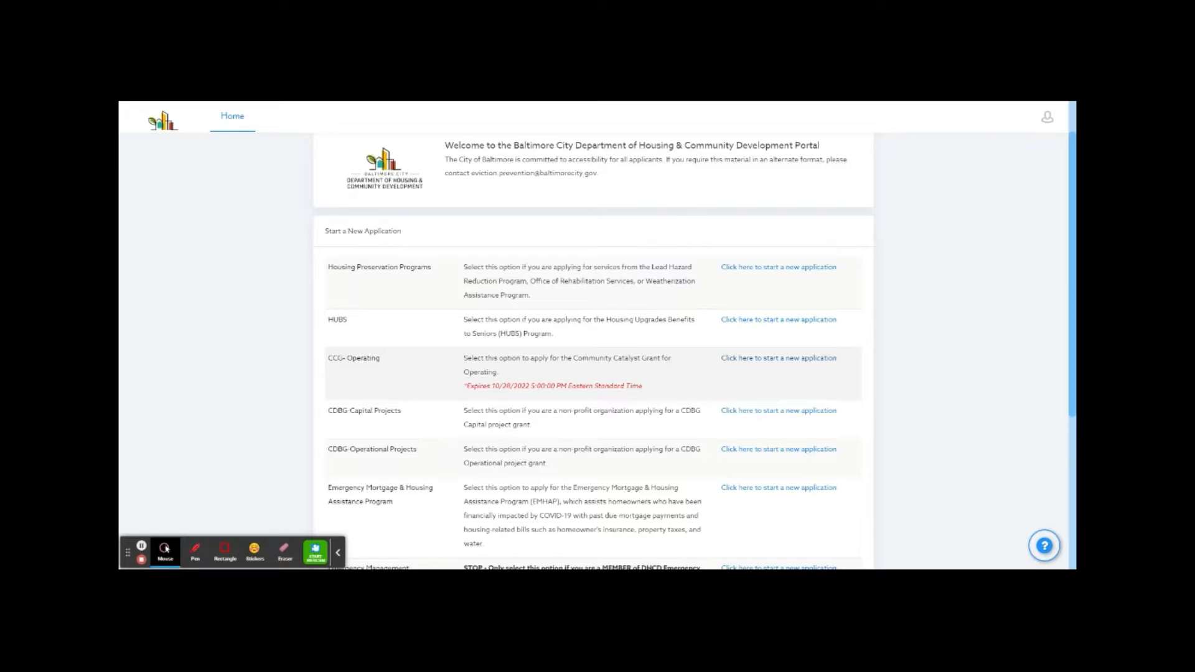
click(775, 360)
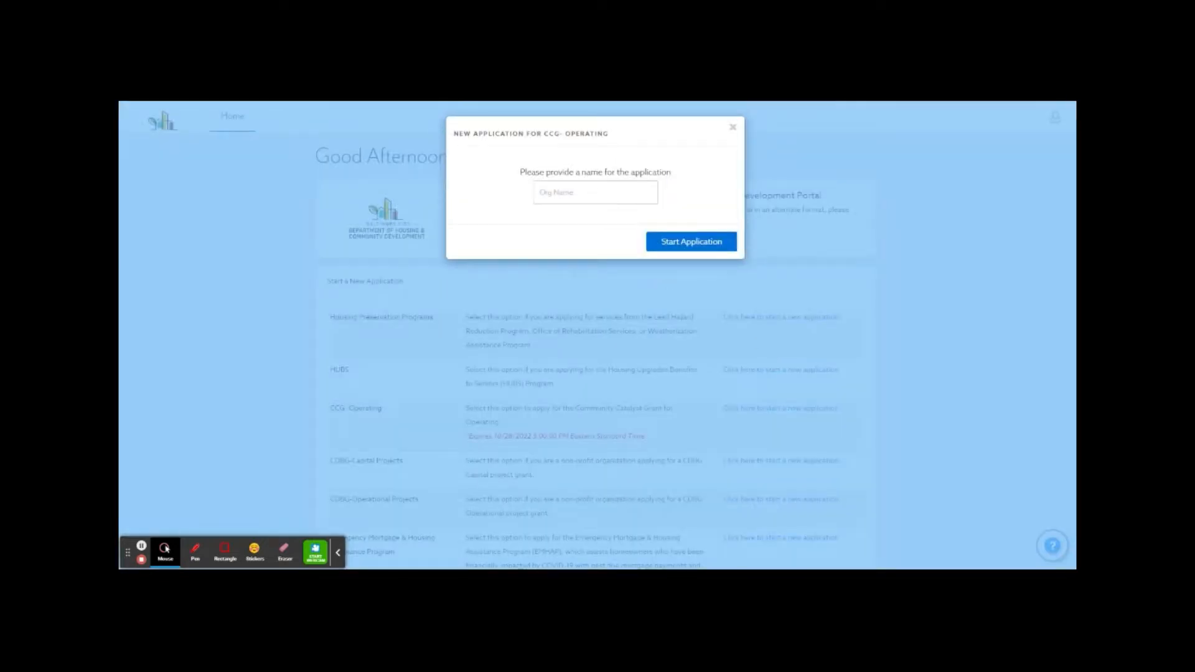
click(596, 192)
text(Organization 1)
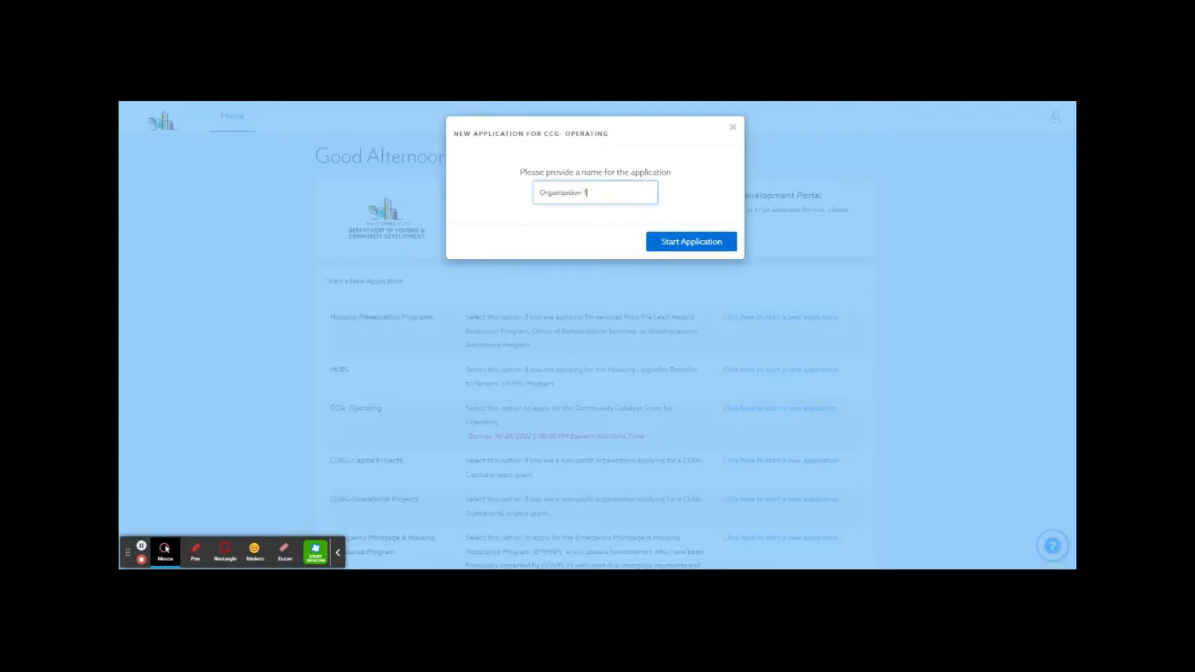
click(692, 242)
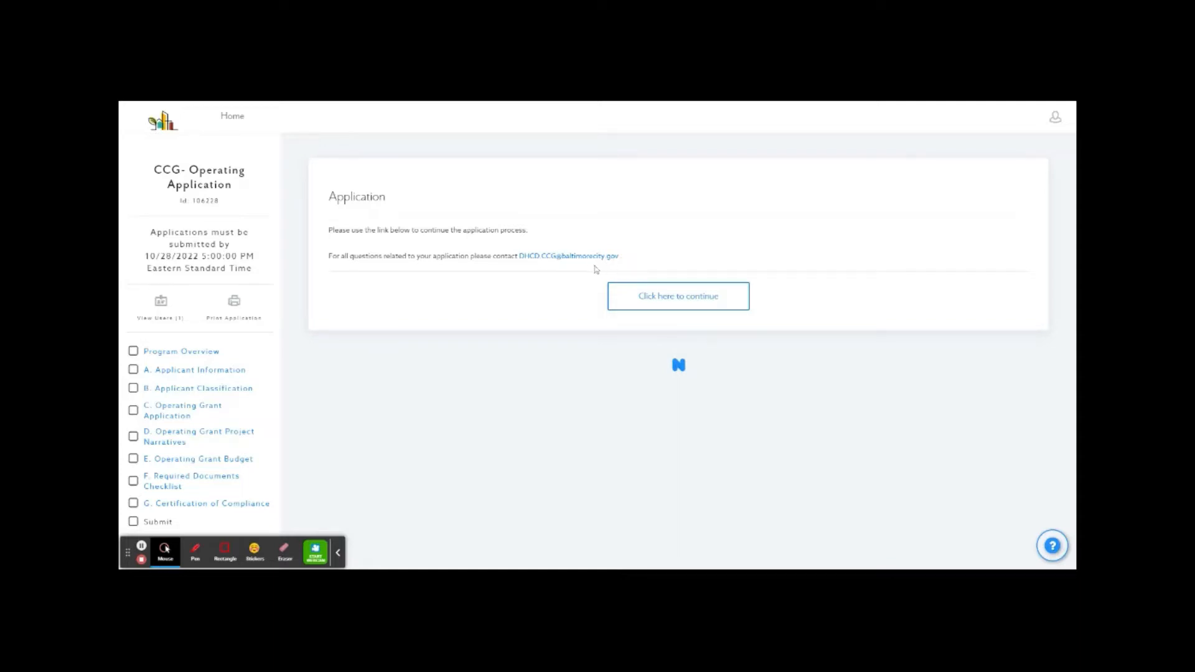
click(679, 299)
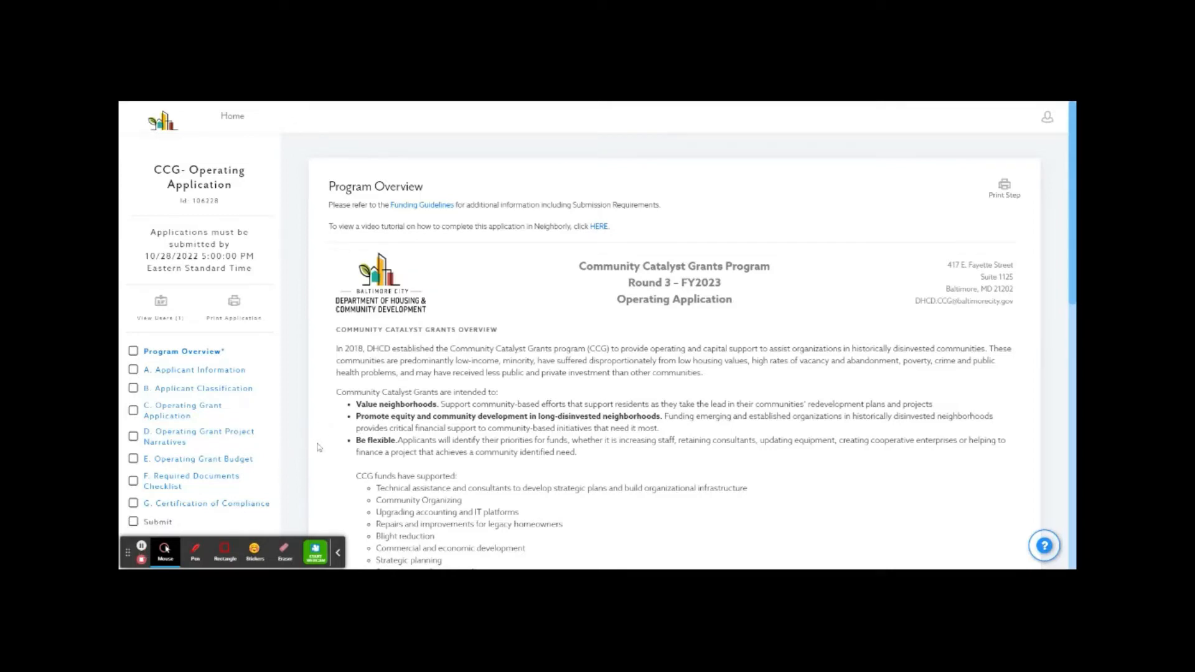
Step: Read through the Program Overview to its end and complete that section to continue to Applicant Information
scroll(317, 447, down, 3)
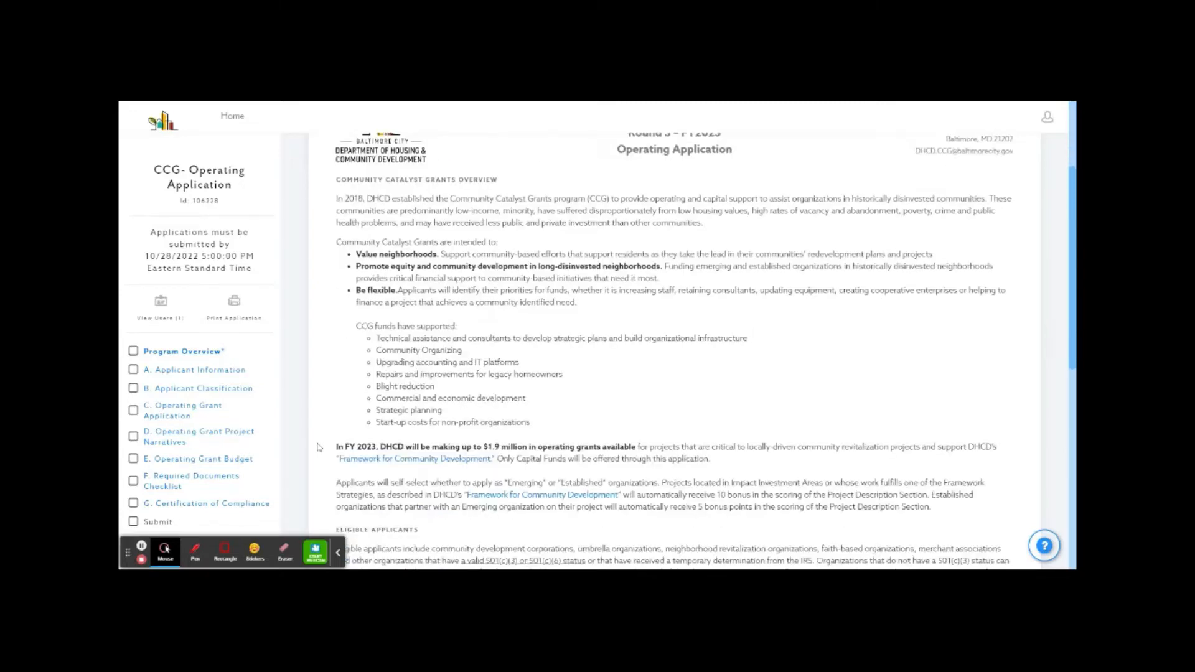
scroll(317, 447, down, 5)
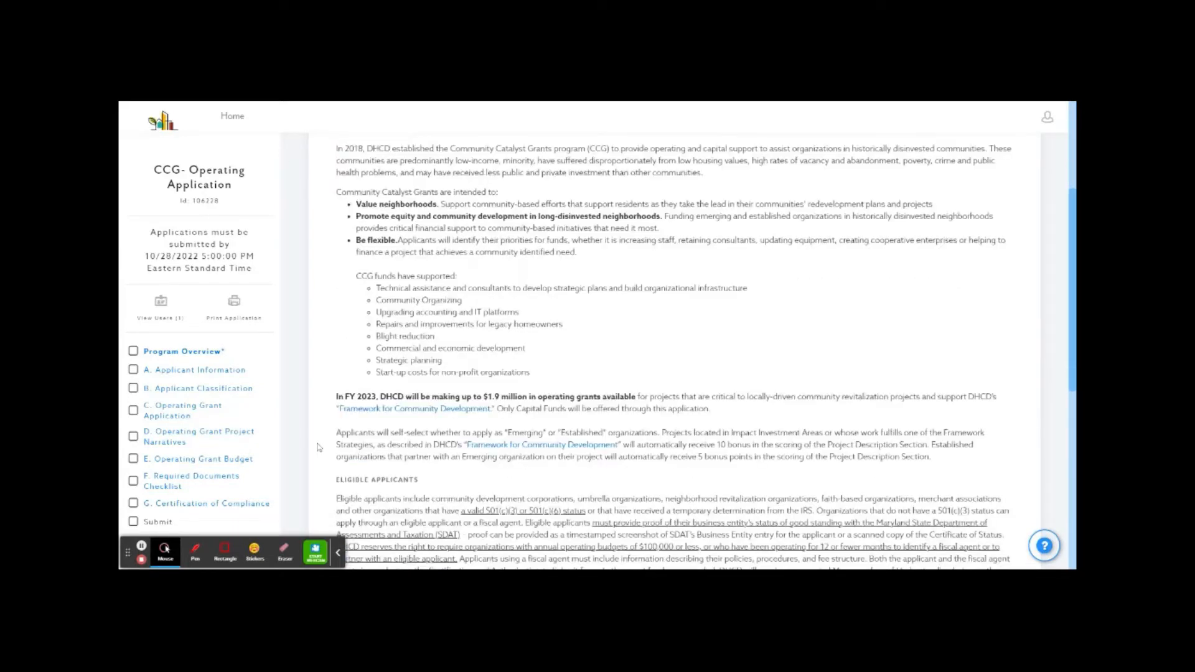
scroll(318, 447, down, 2)
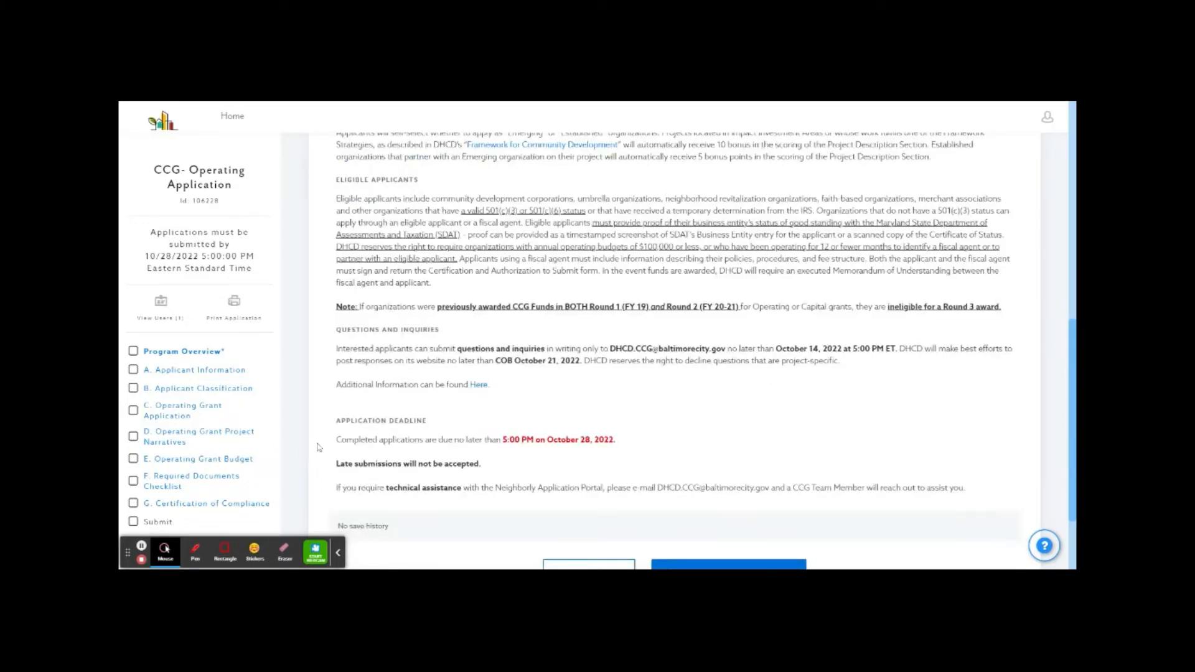
scroll(317, 447, down, 1)
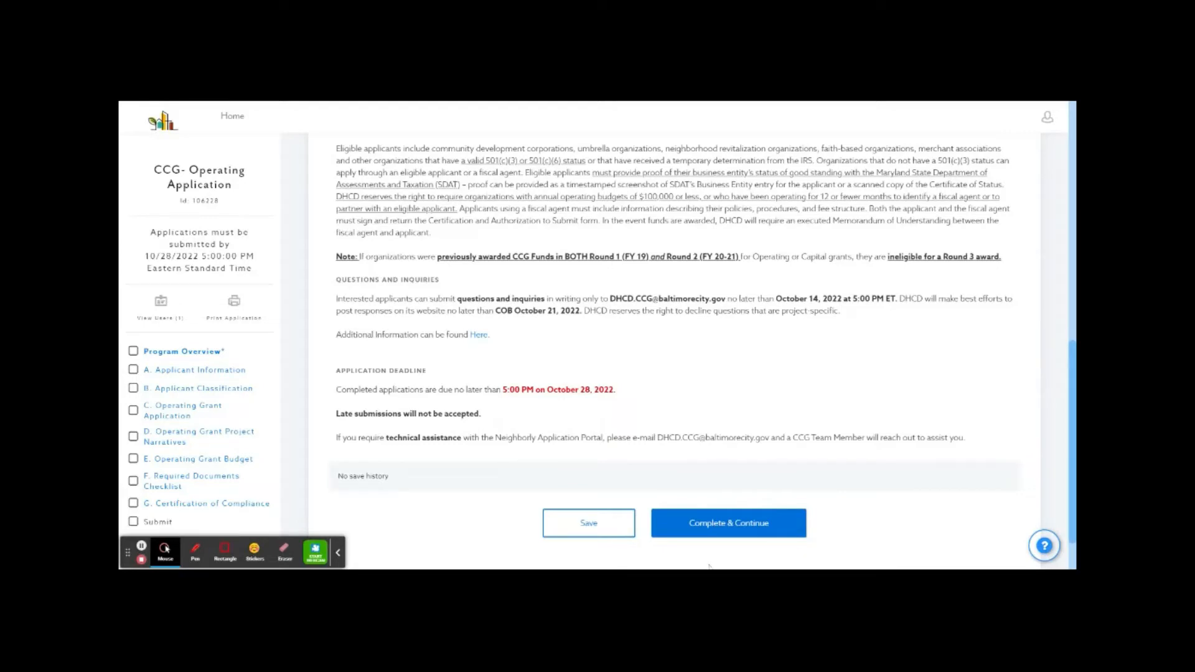
click(734, 525)
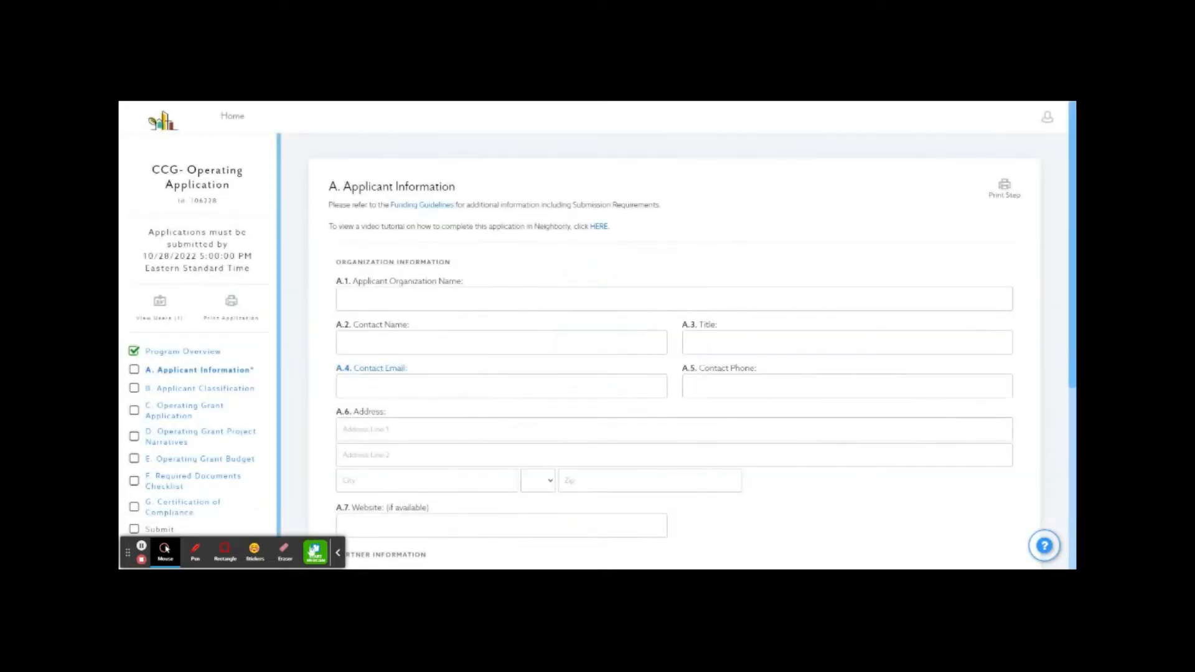
Step: Answer Yes to the grant agreement partner question, review the partner fields it requires, and set the answer to No
click(142, 546)
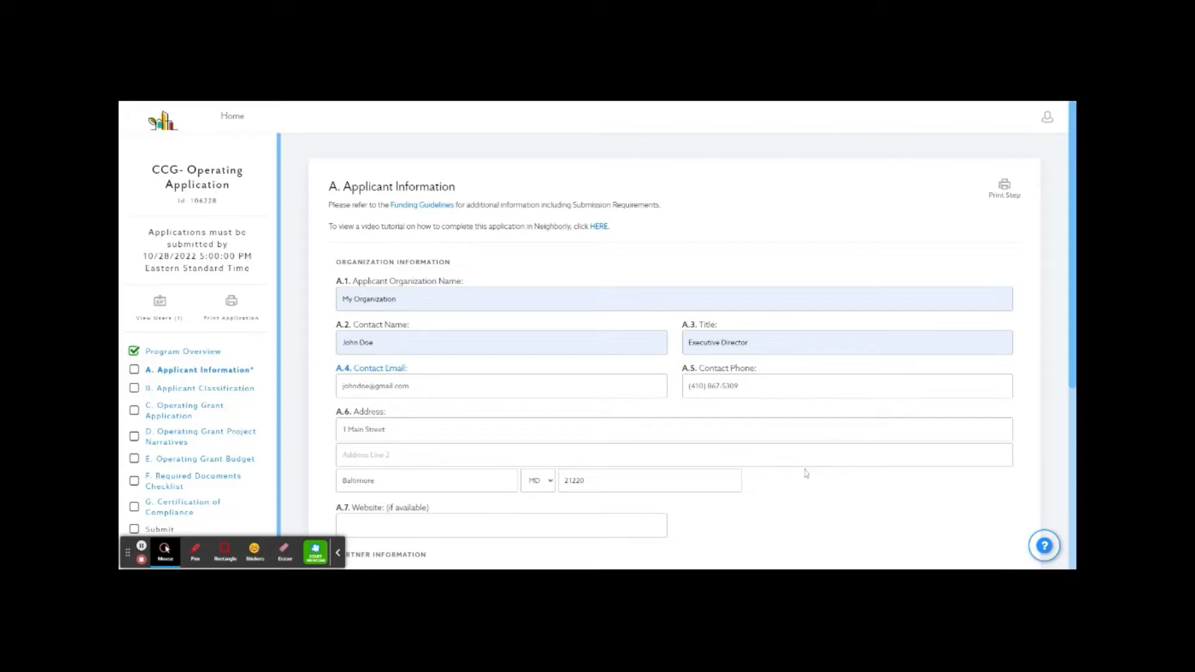
scroll(803, 472, down, 4)
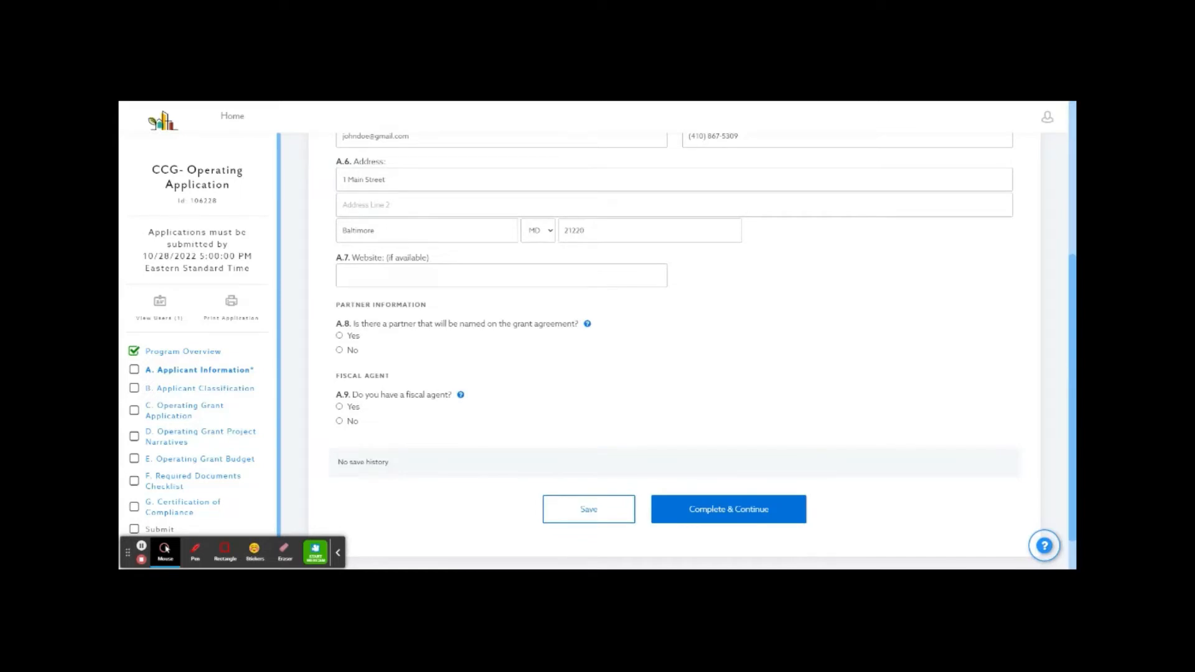
click(339, 336)
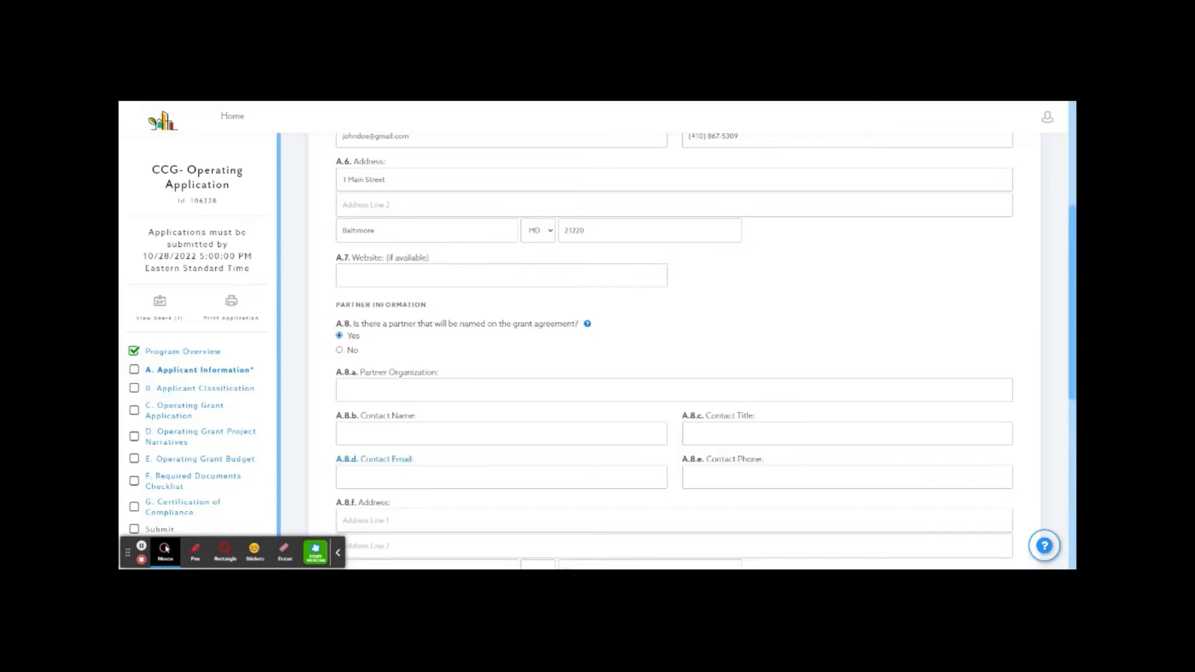
scroll(661, 404, down, 1)
scroll(661, 405, down, 2)
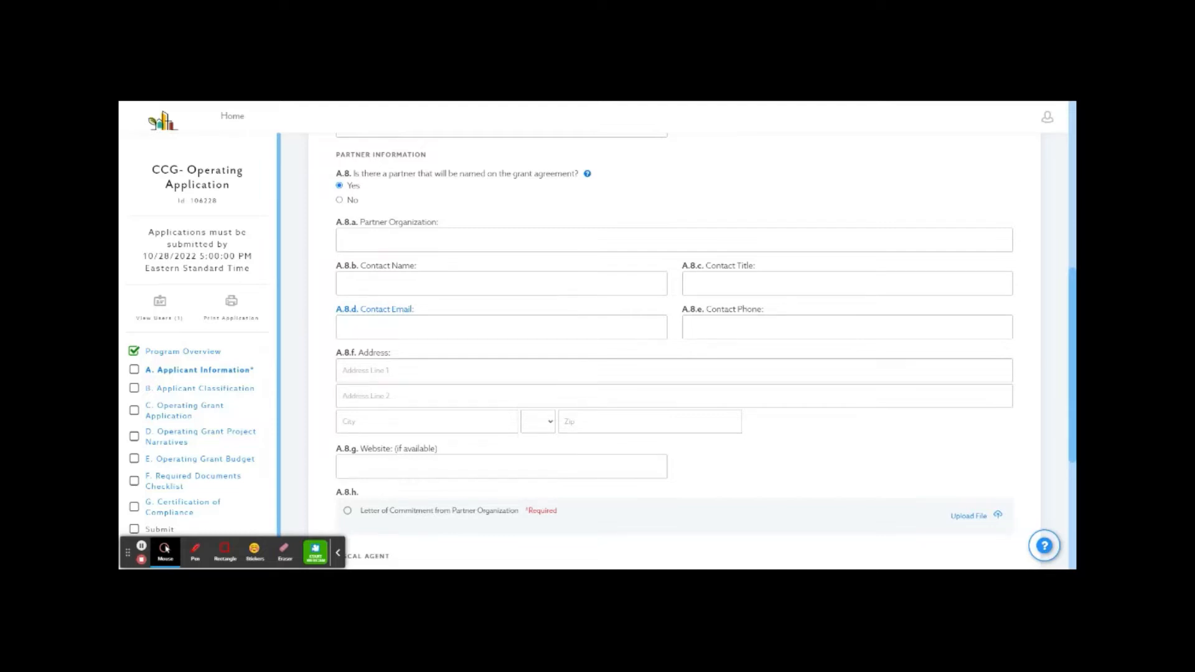
click(341, 201)
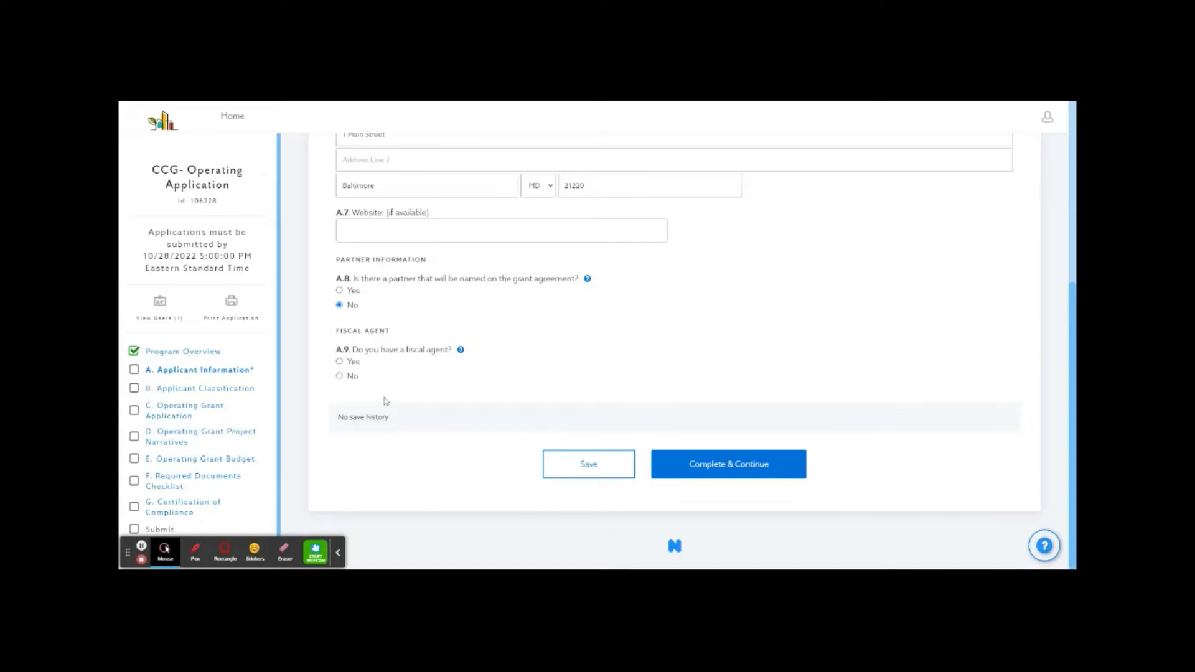
Step: Answer Yes to having a fiscal agent and review the contact, address and document fields required for it
click(342, 364)
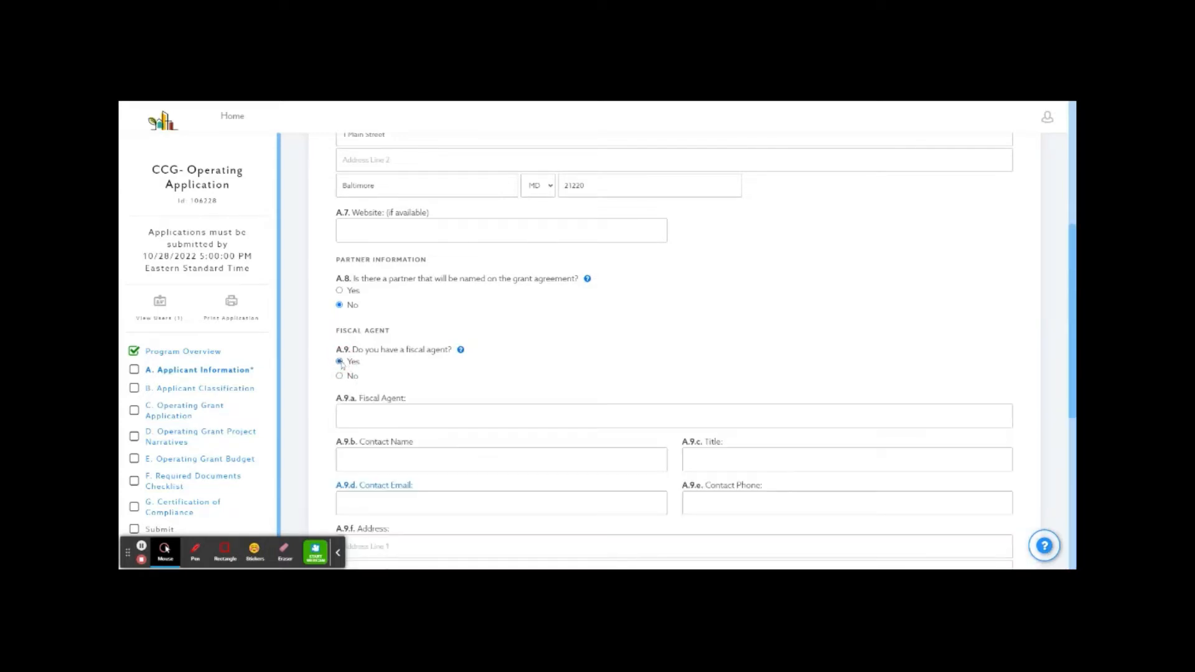
scroll(637, 417, down, 2)
scroll(637, 416, down, 1)
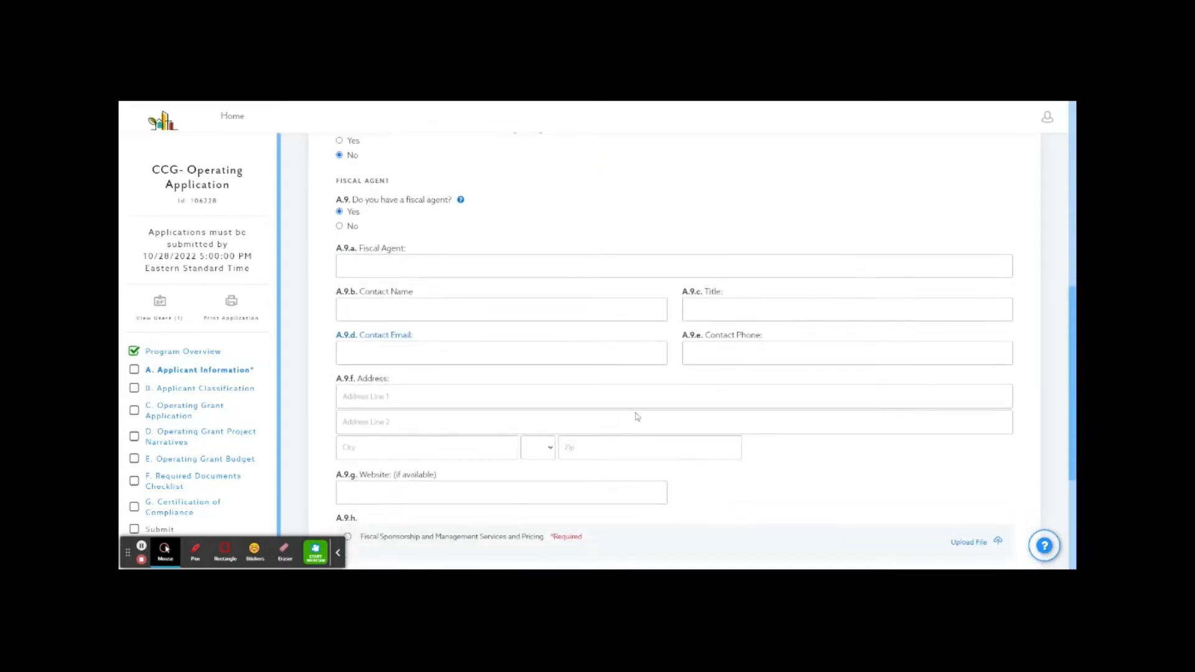
scroll(637, 417, up, 1)
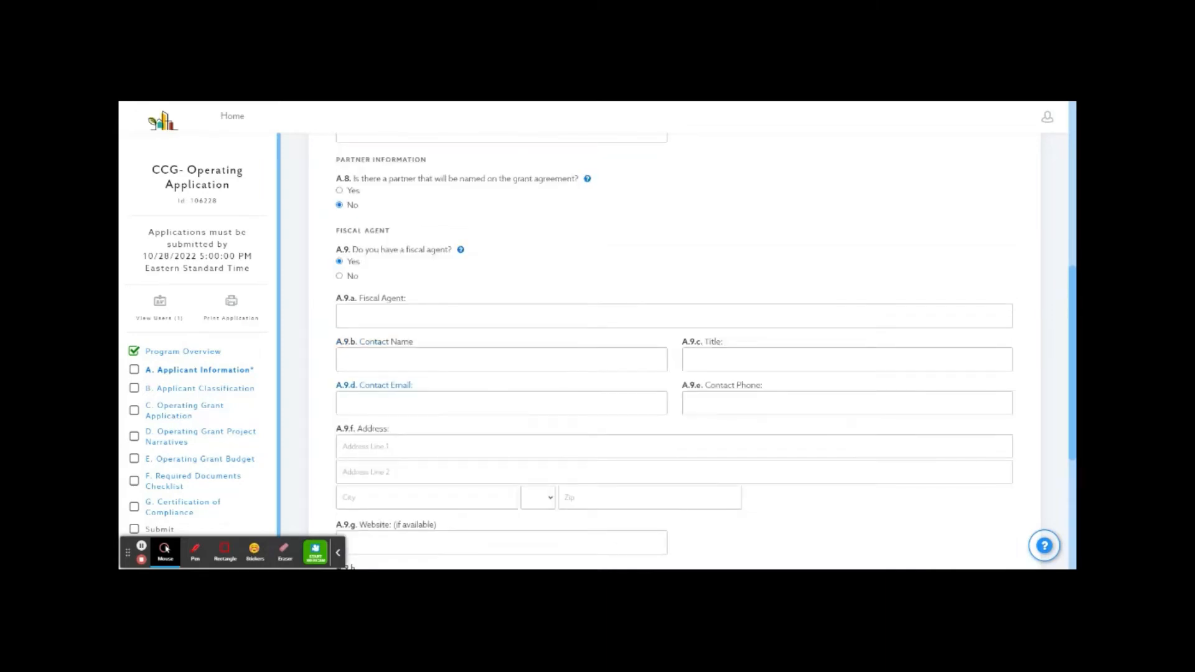
scroll(674, 349, down, 2)
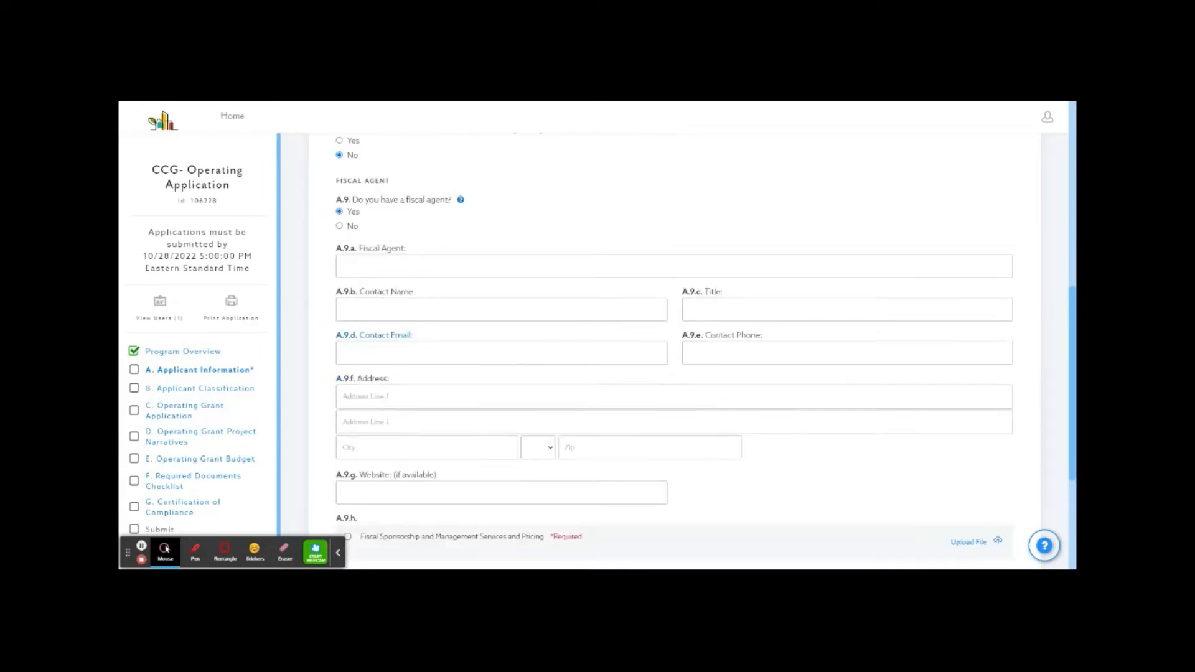
scroll(633, 416, up, 1)
scroll(632, 417, down, 1)
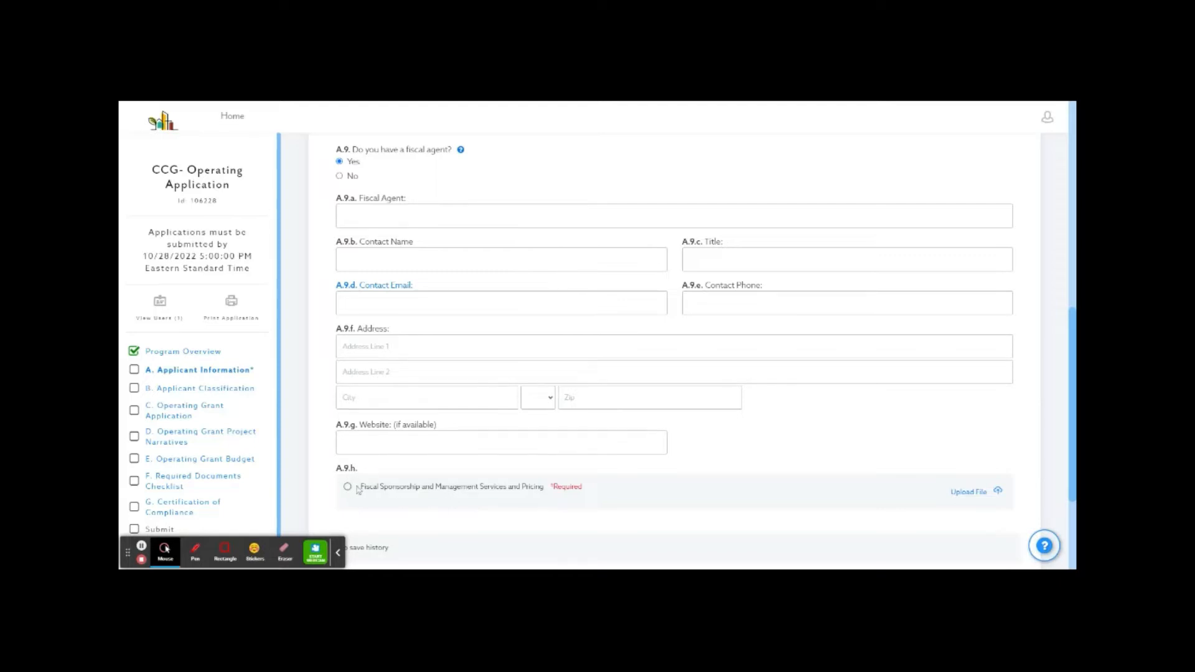
Step: Upload 2 Fiscal Sponsorship and Management Services and Pricing.docx as the required fiscal agent document
drag(360, 486, 543, 486)
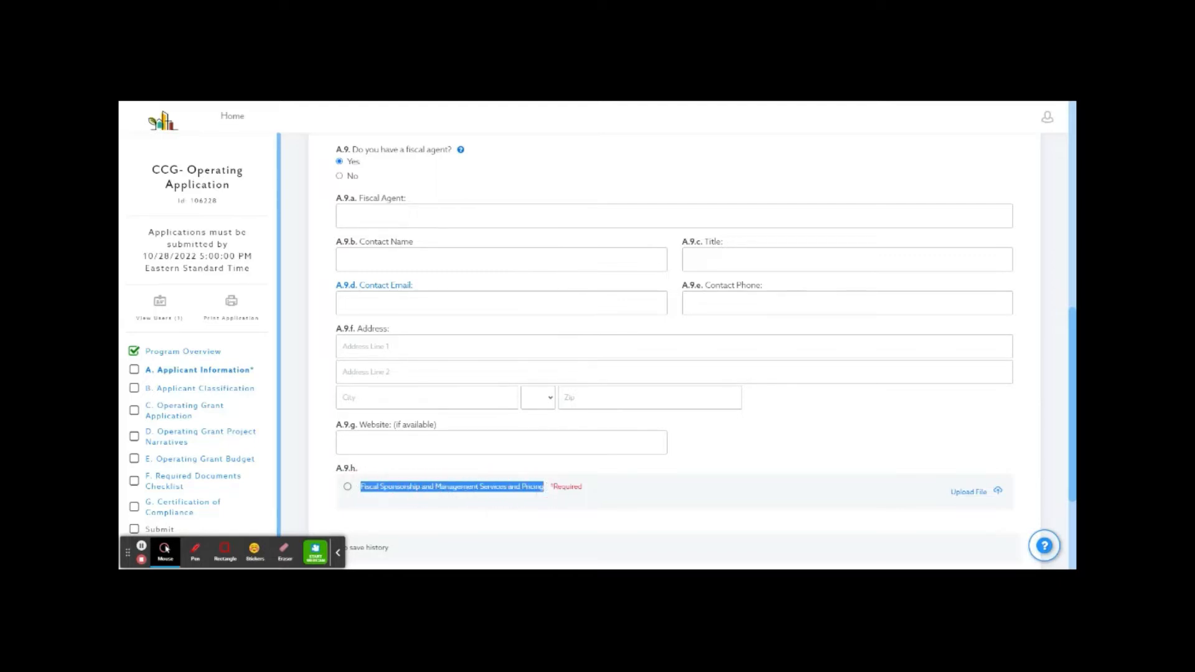
click(972, 501)
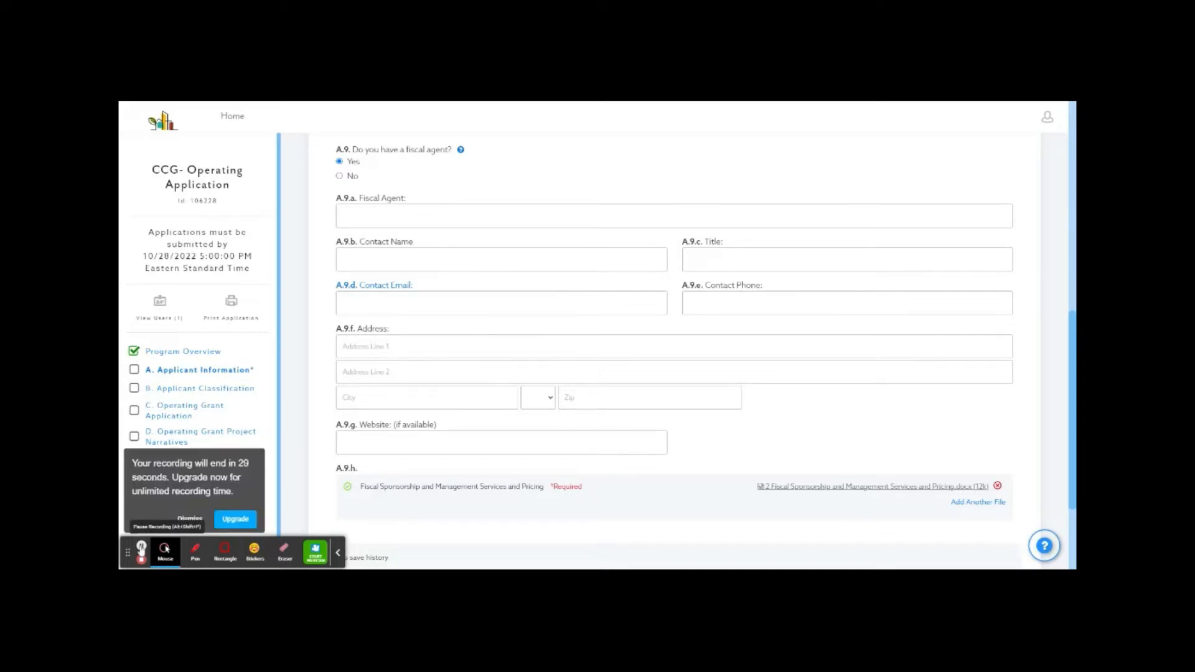
drag(760, 486, 1002, 489)
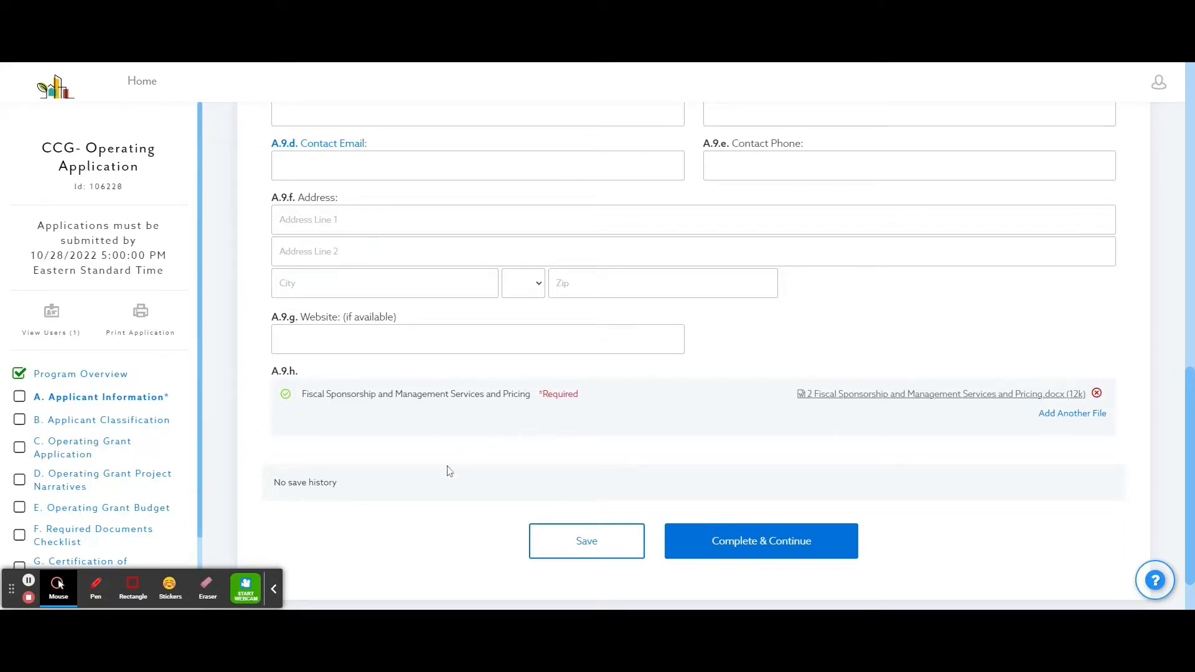
Step: Set both the partner and fiscal agent answers to No and complete the Applicant Information section
click(607, 551)
click(765, 553)
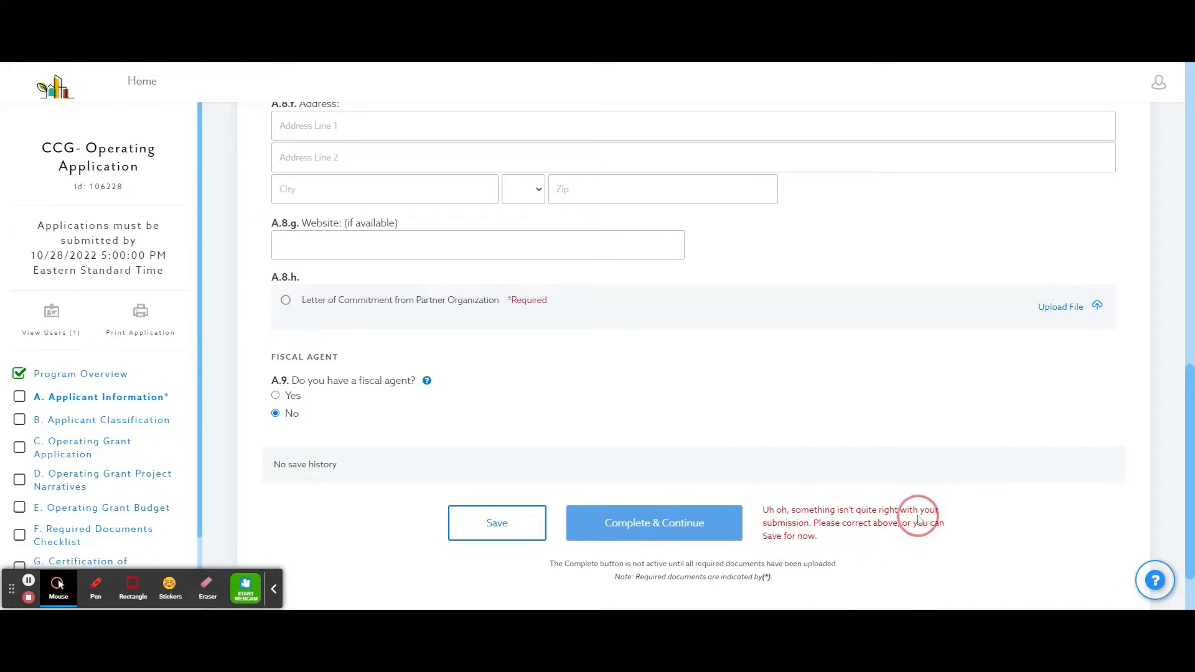
scroll(716, 463, up, 4)
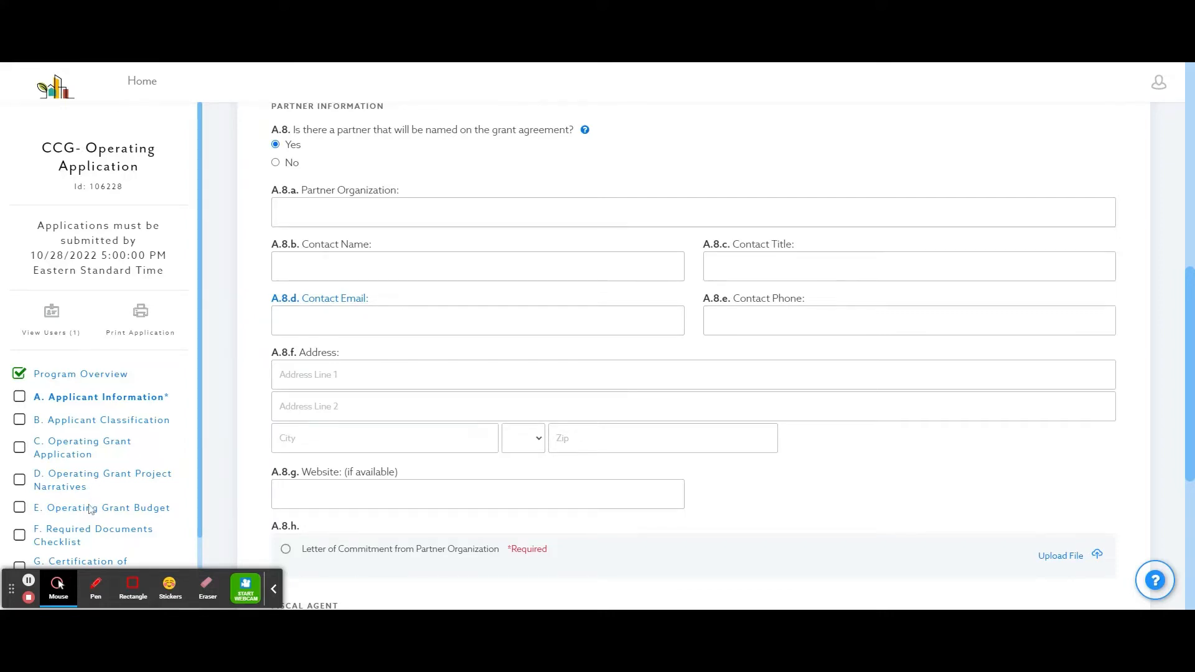
click(29, 583)
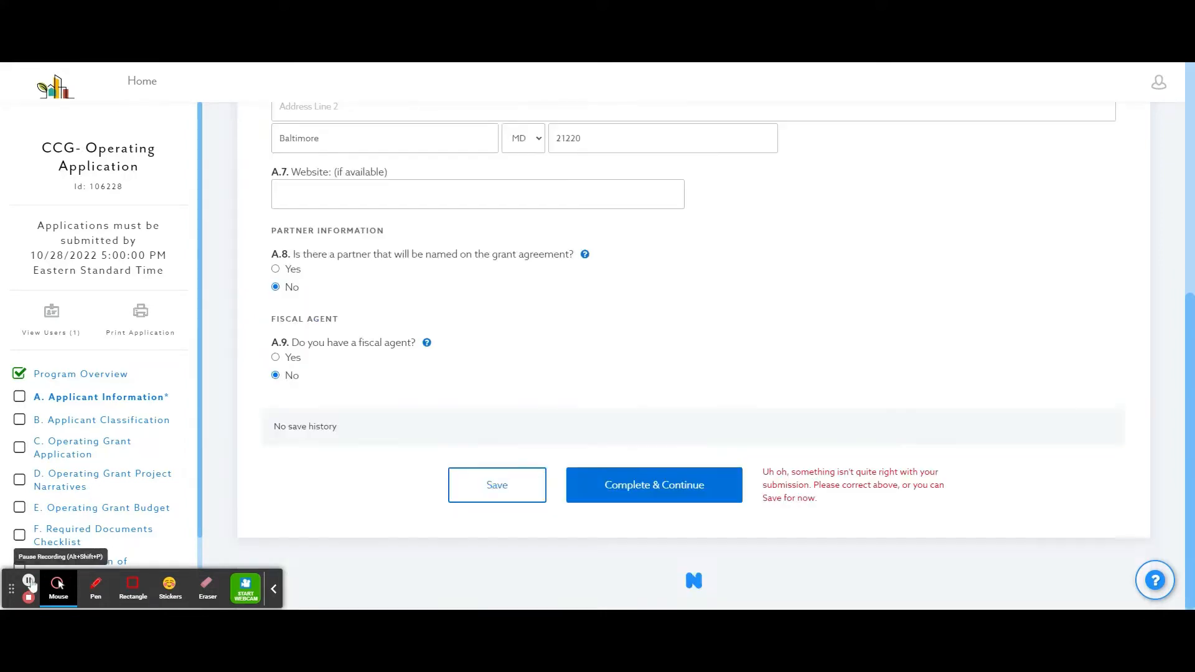
click(653, 497)
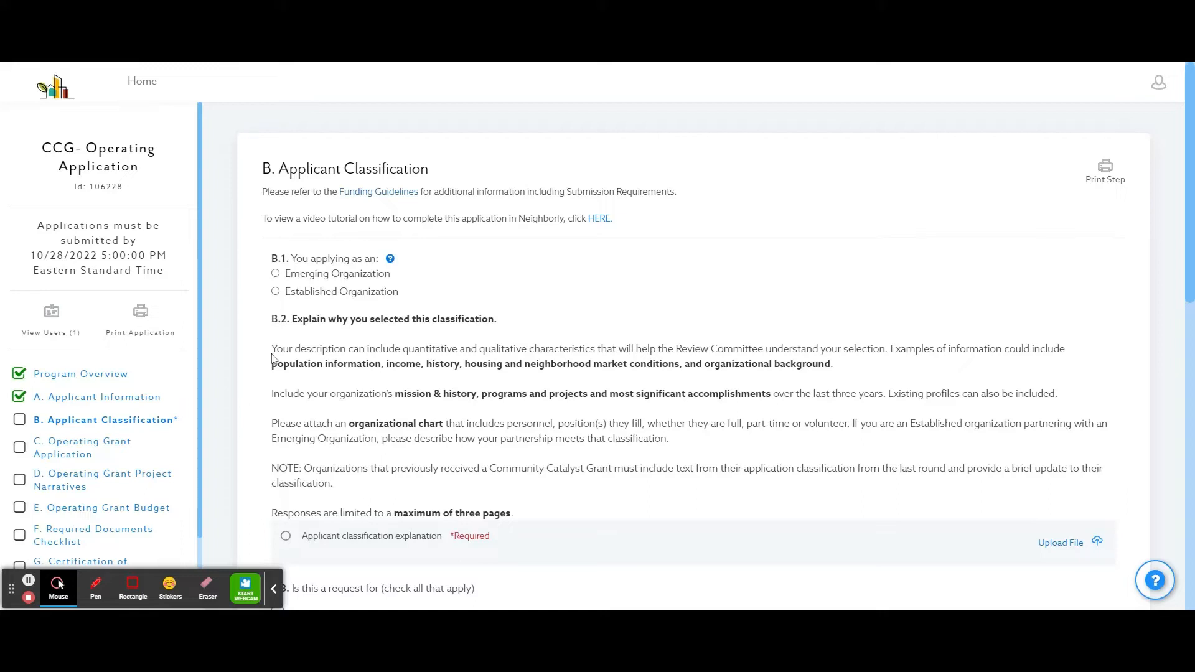
Step: Classify the applicant as an Emerging Organization and upload 3 Applicant Classification Explanation.docx as the classification explanation
mouse_move(391, 262)
click(275, 273)
scroll(483, 478, down, 1)
scroll(483, 477, down, 1)
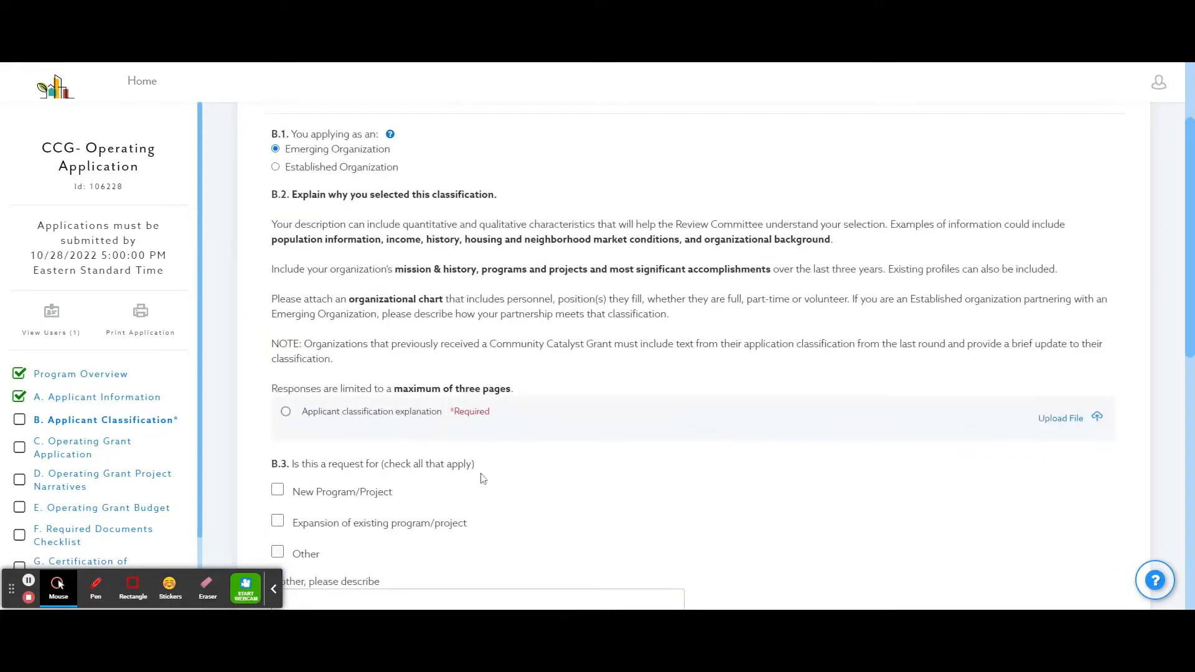
scroll(483, 478, down, 1)
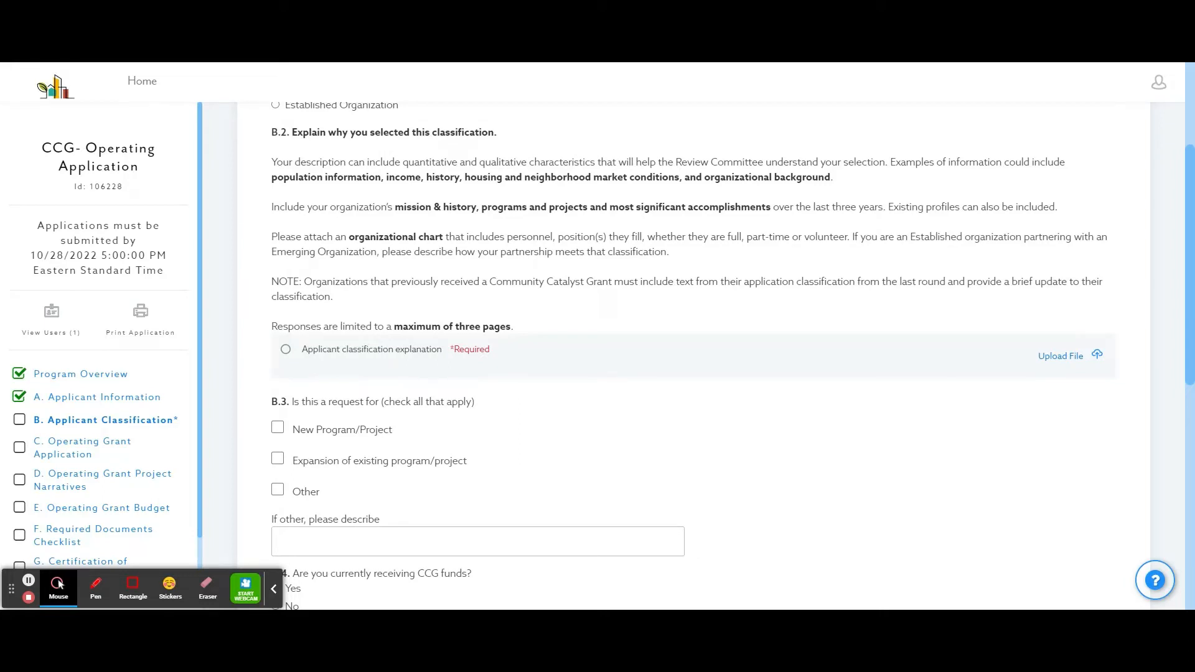
click(1063, 361)
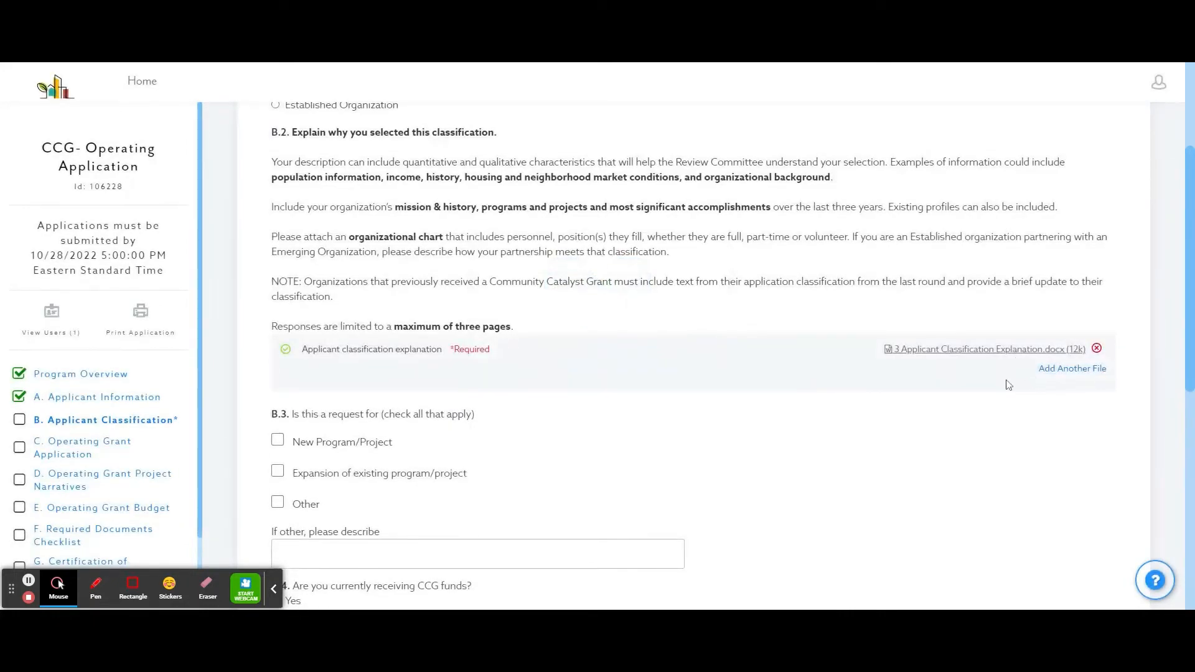
drag(1004, 381, 852, 346)
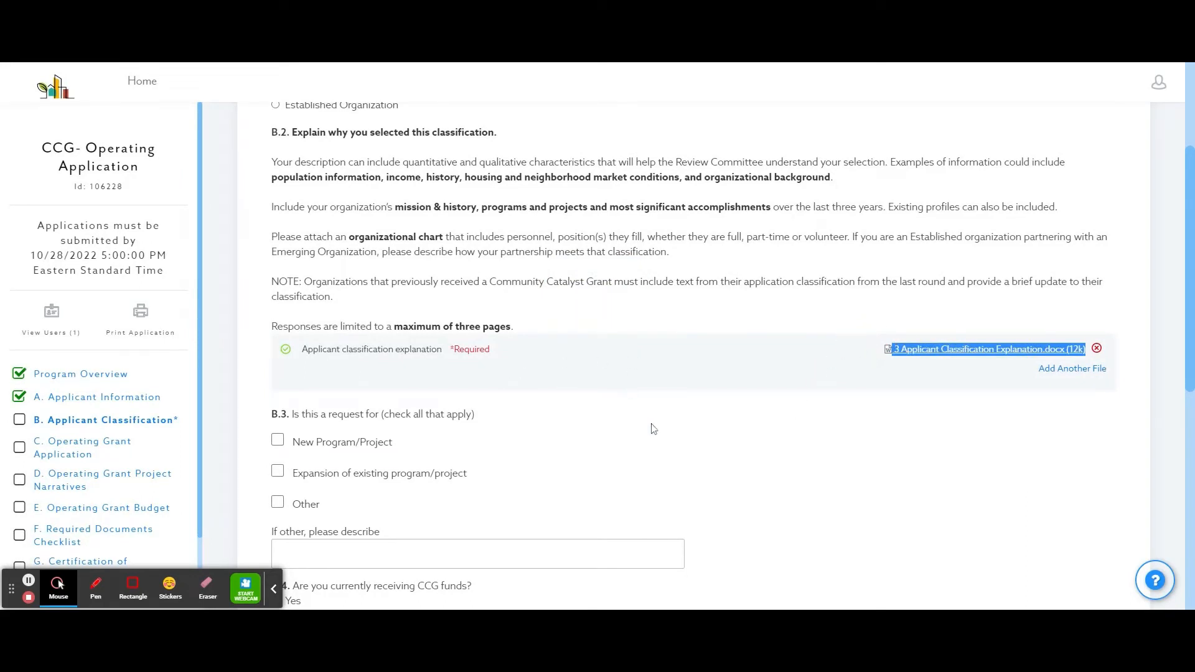
click(822, 448)
scroll(822, 448, down, 4)
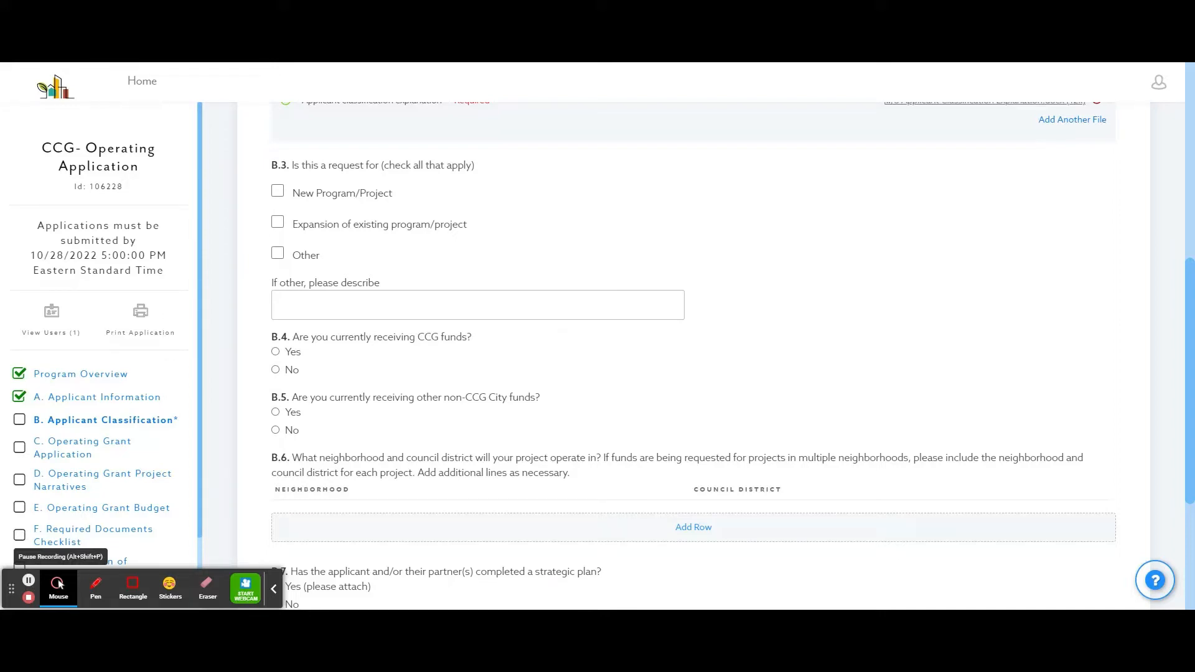
Step: Mark the request type as Other and describe it as "Explation"
click(278, 253)
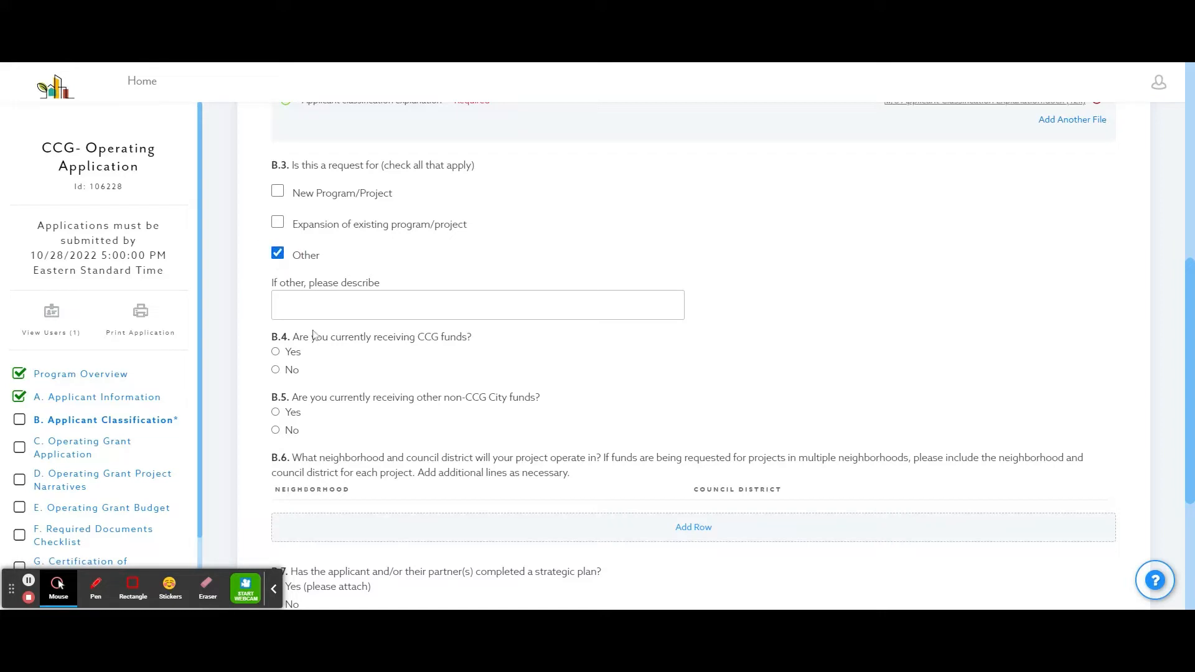
click(314, 305)
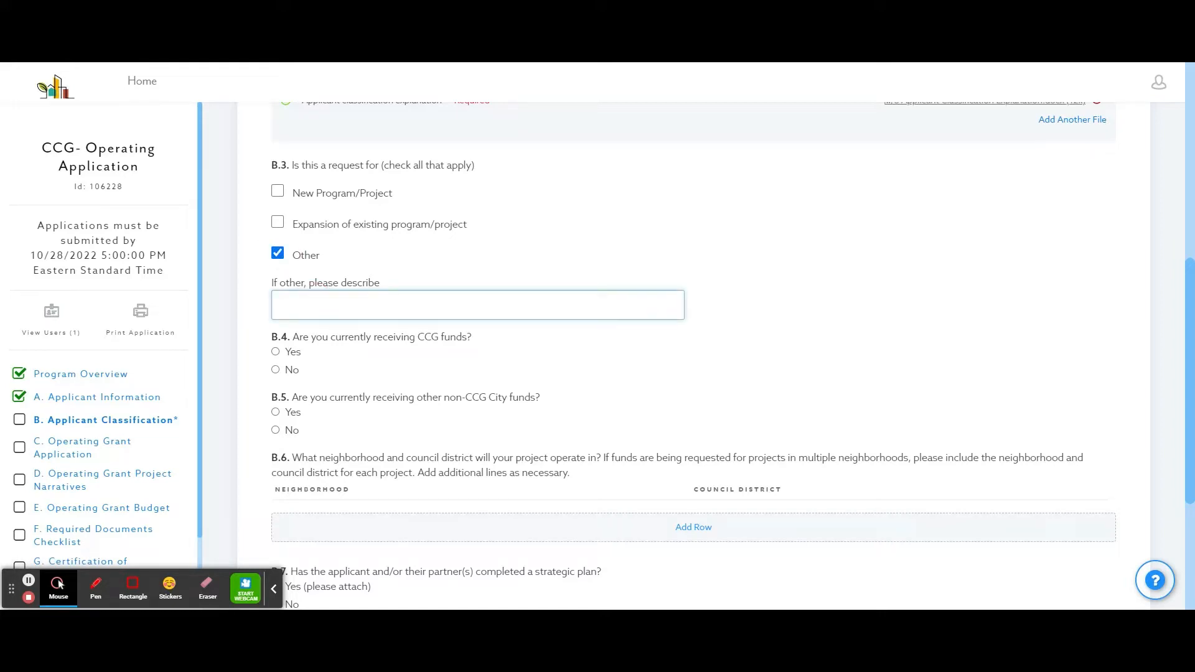
text(Explation)
Step: Answer Yes to currently receiving CCG funds and No to this being a continuation of a CCG funded project
scroll(602, 390, down, 2)
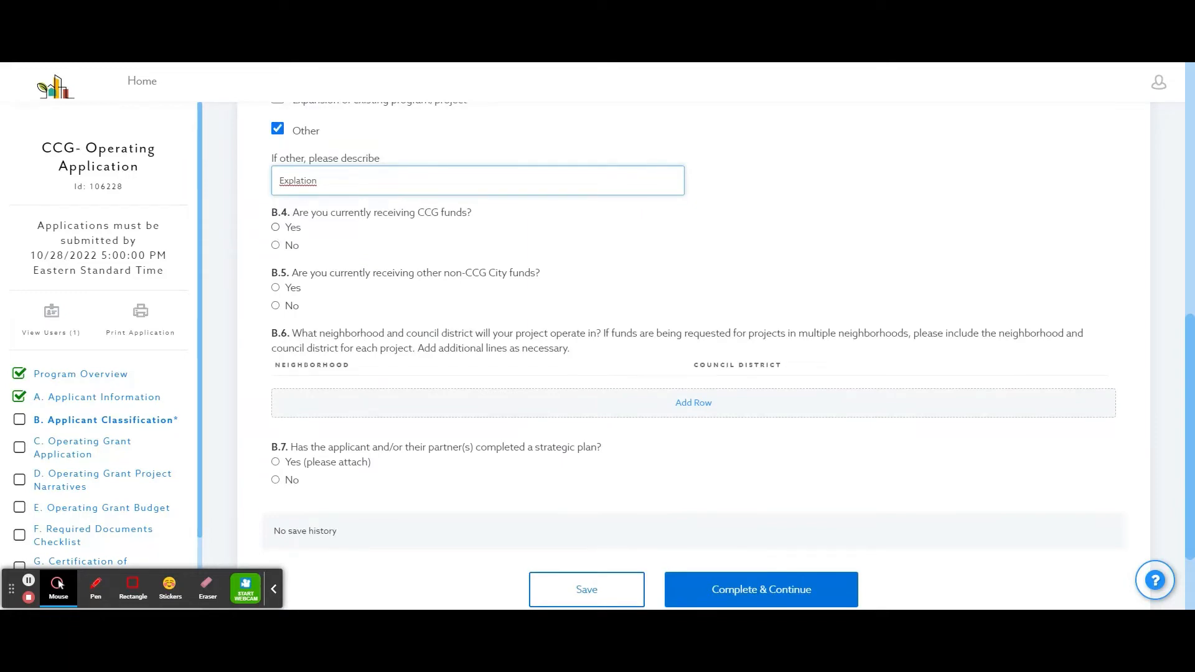
click(275, 228)
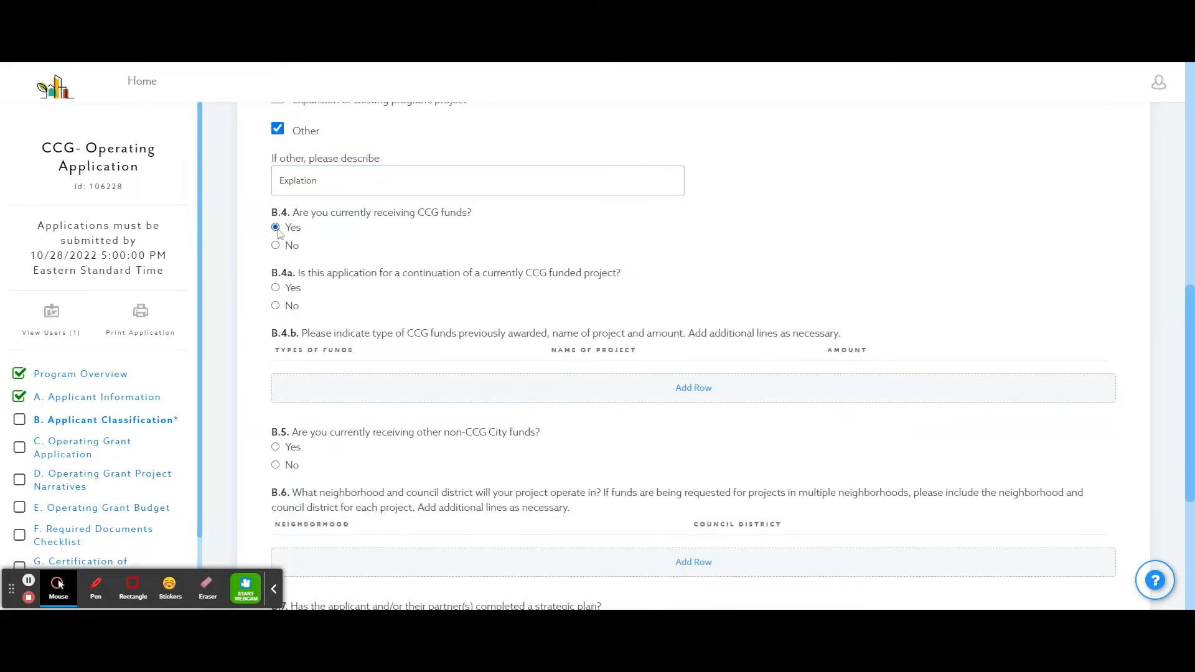
click(276, 306)
Step: Record a previous CCG award with funds type CCG Capital, project Park Renovation and amount $200,000, and add a second blank row
click(697, 389)
click(308, 383)
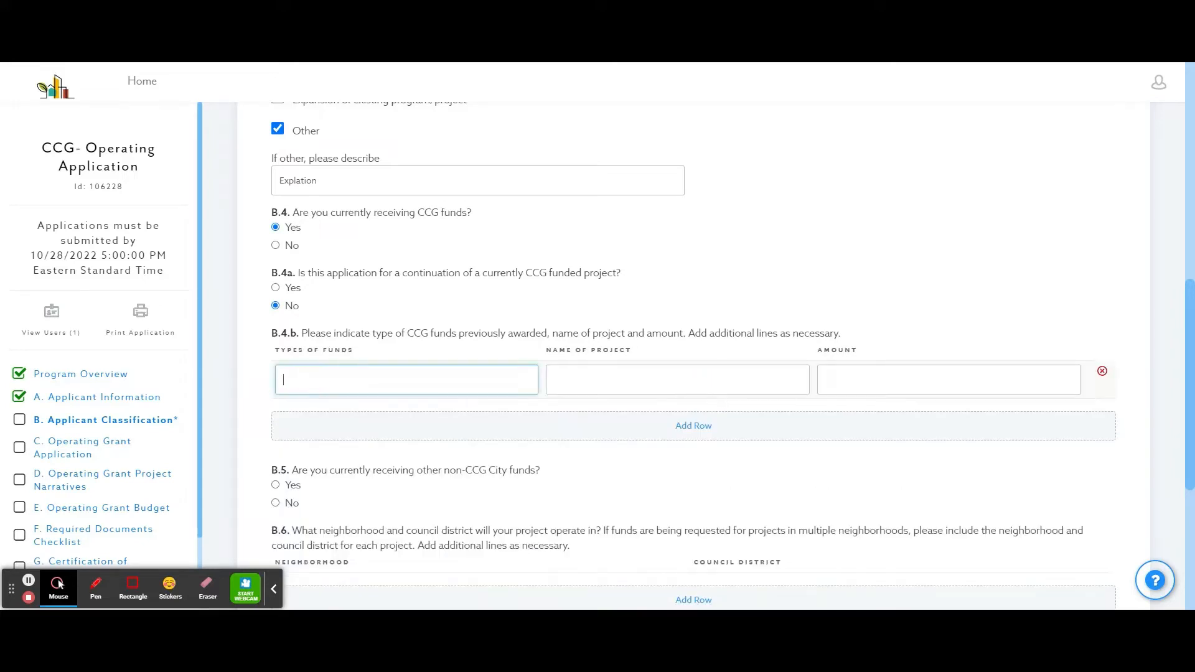
text(CCG Capital)
key(Tab)
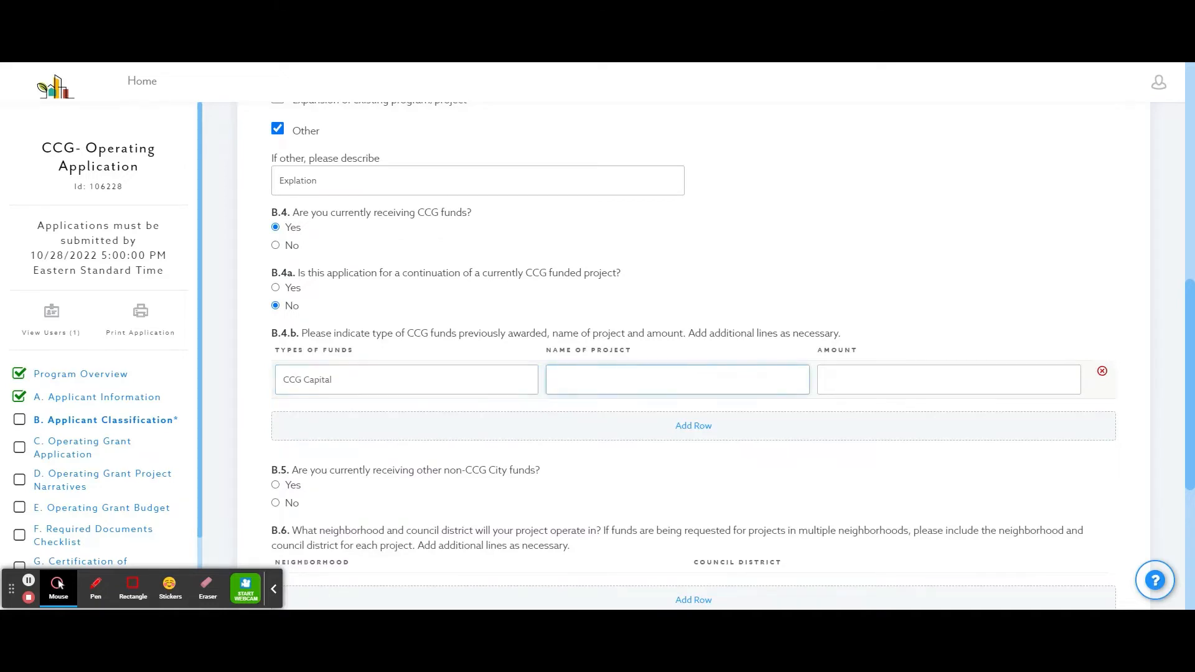
text(Park Renovation)
key(Tab)
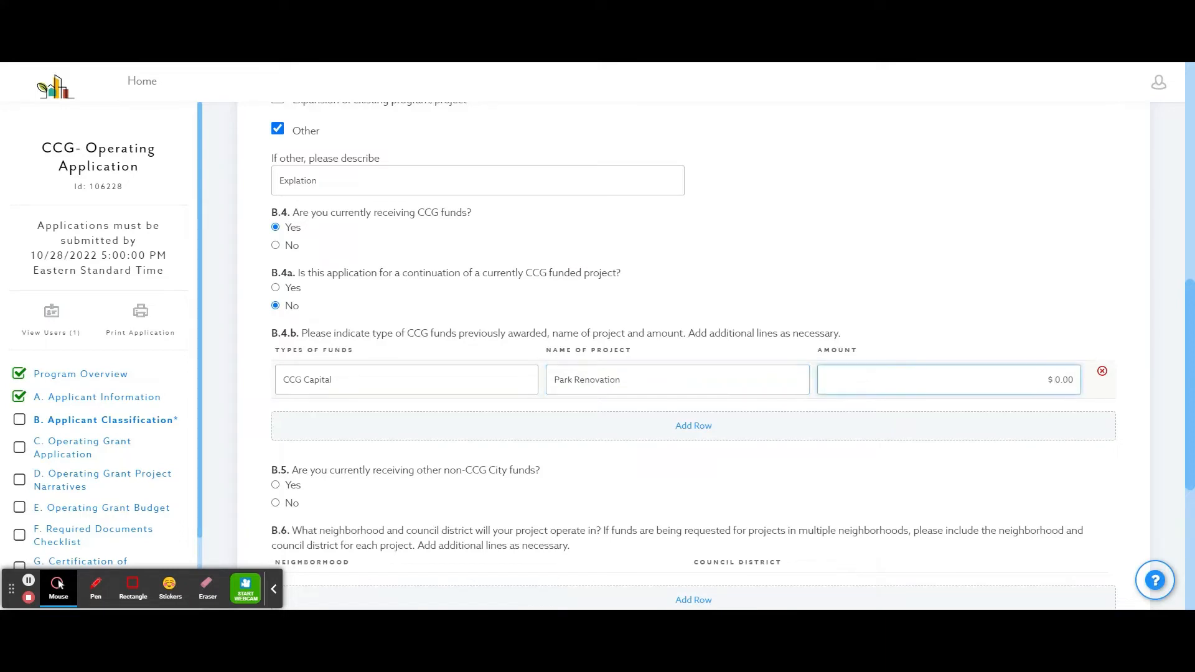
text(200,000)
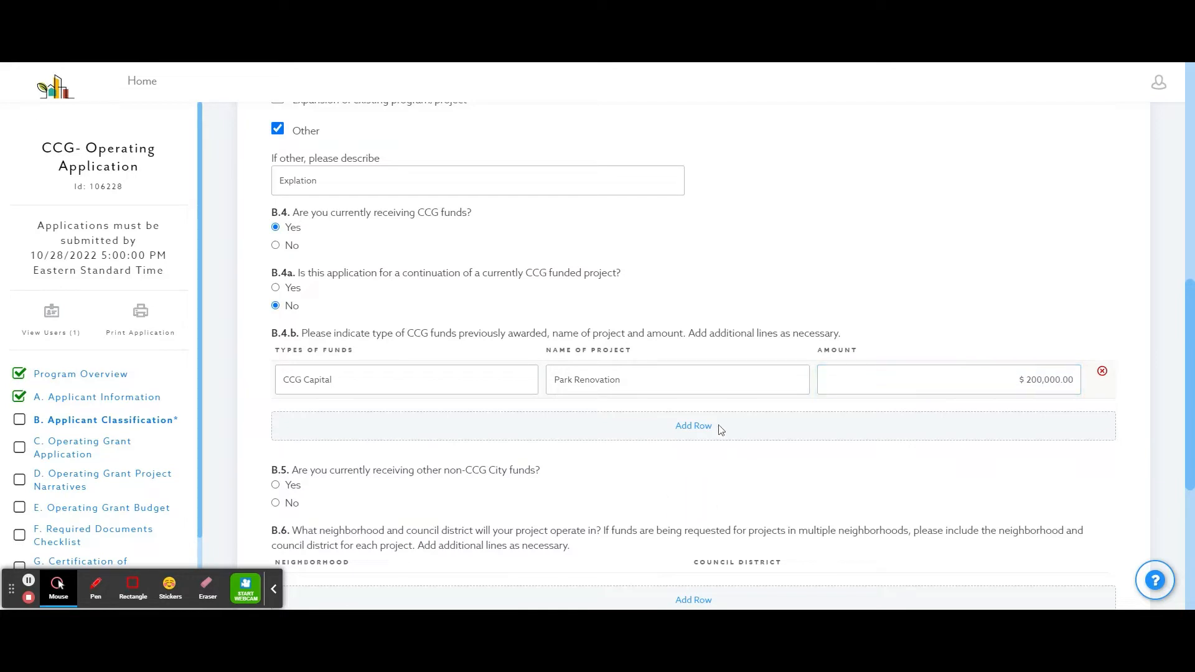
click(695, 434)
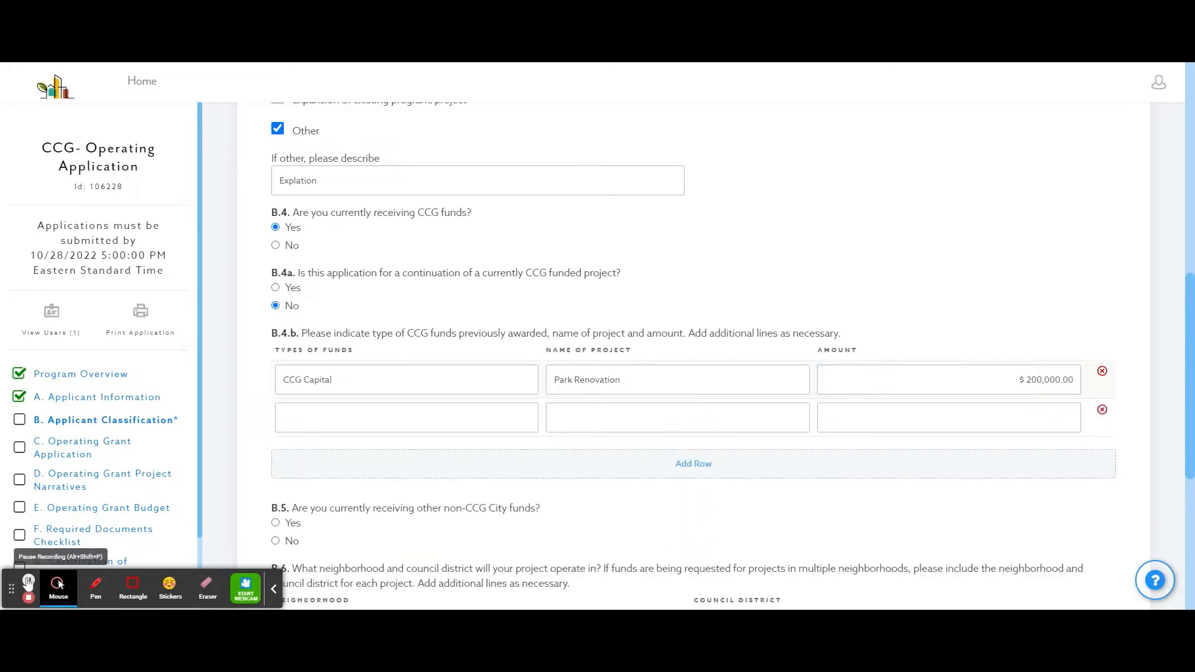
Step: Preview the award table required when receiving other non-CCG City funds, and set that question's answer to No
scroll(554, 363, down, 5)
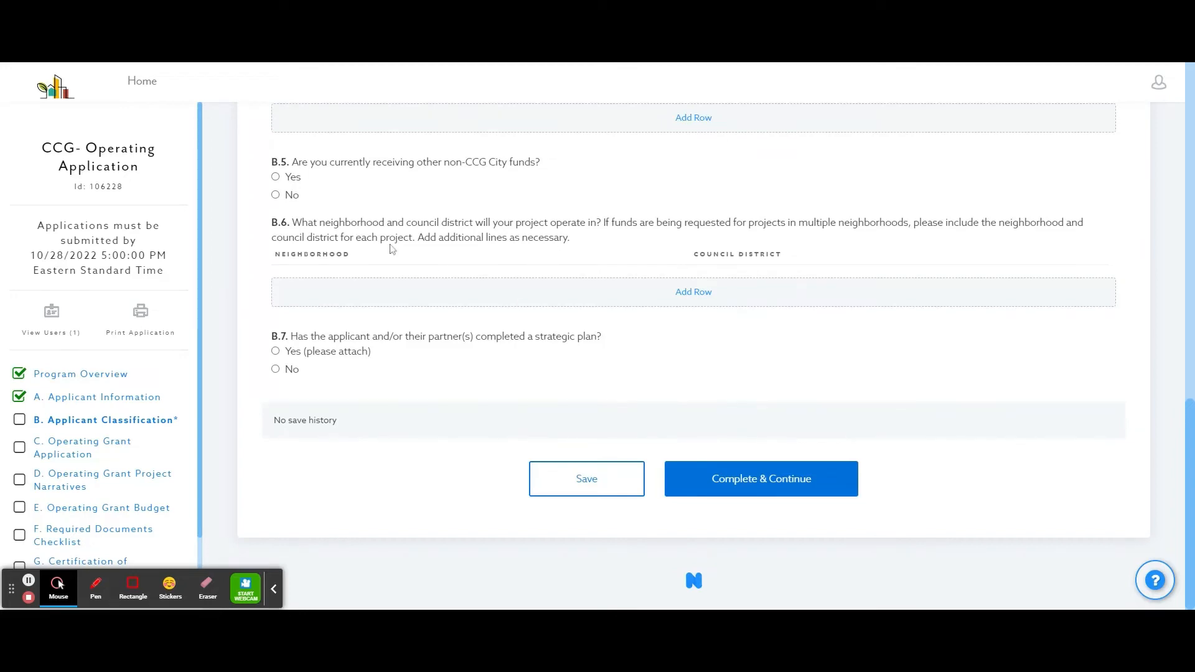
click(275, 178)
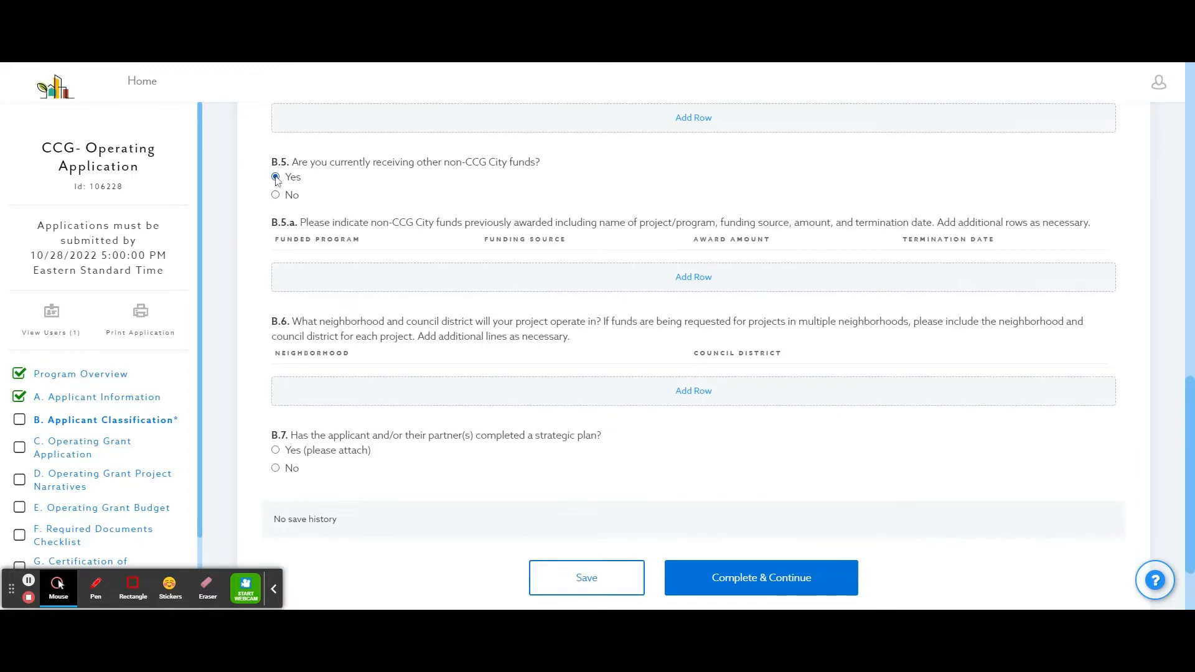
click(685, 278)
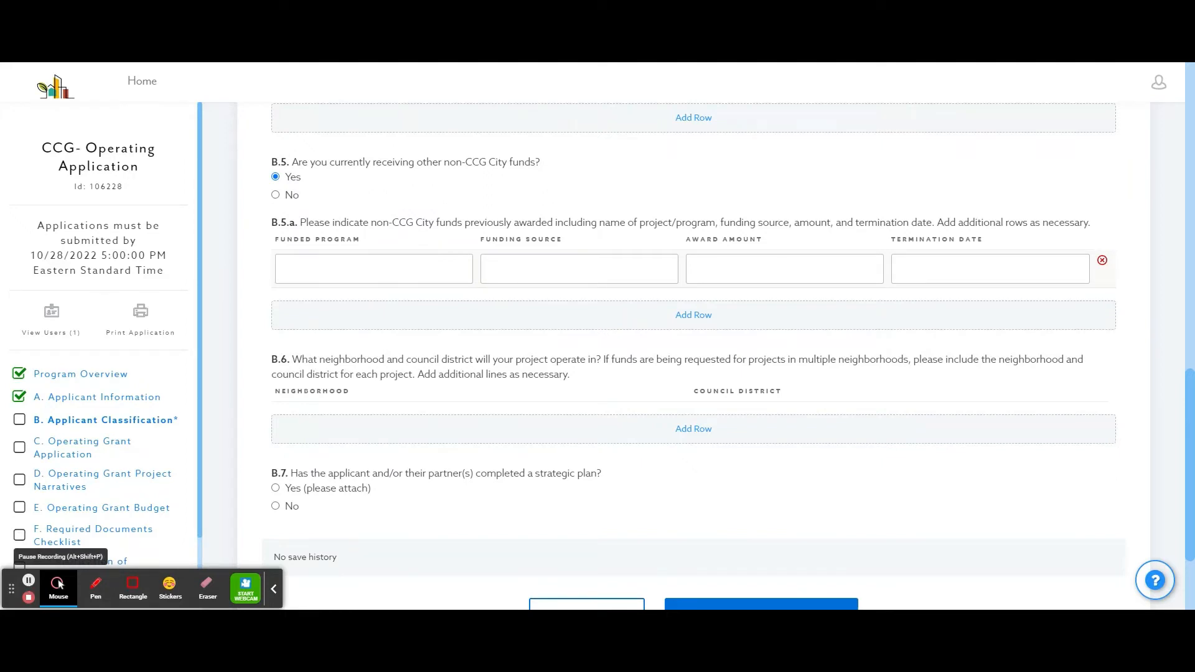
click(276, 195)
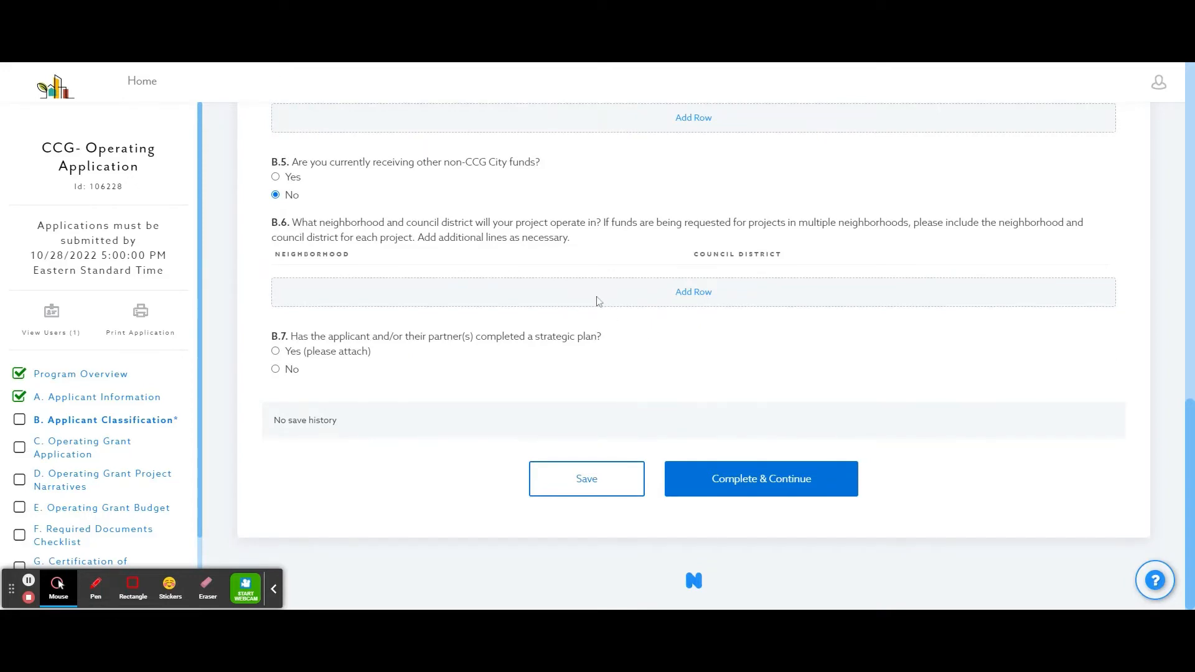
Step: Add three blank rows to the neighborhood and council district table in question B.6
click(694, 298)
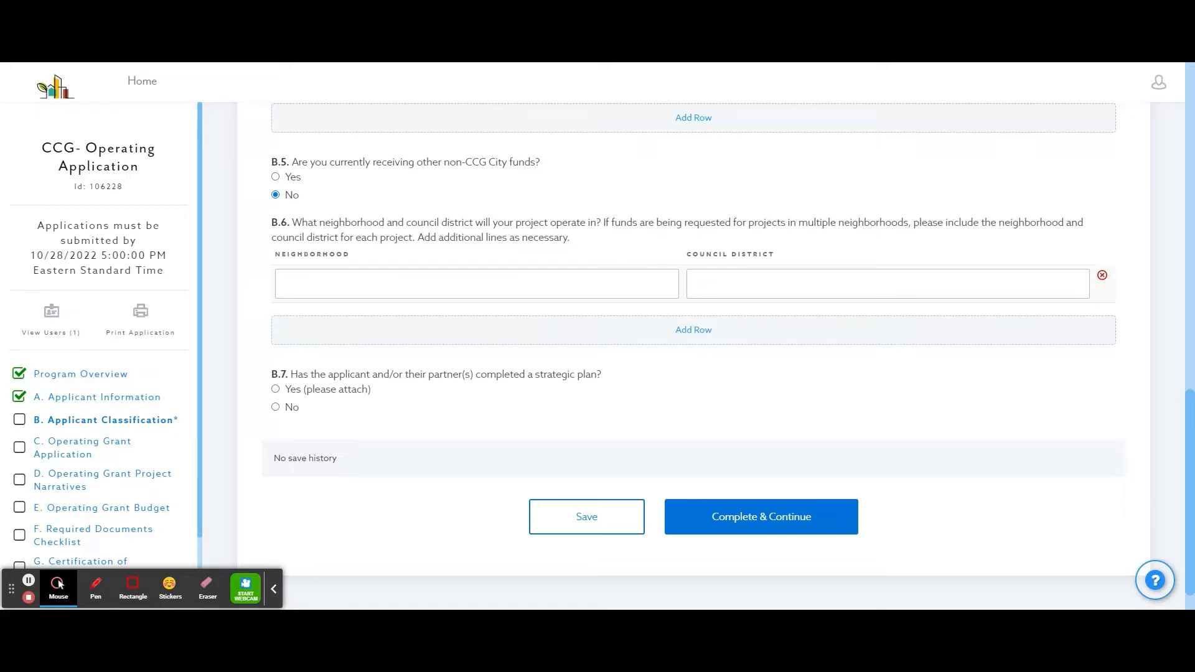
click(691, 330)
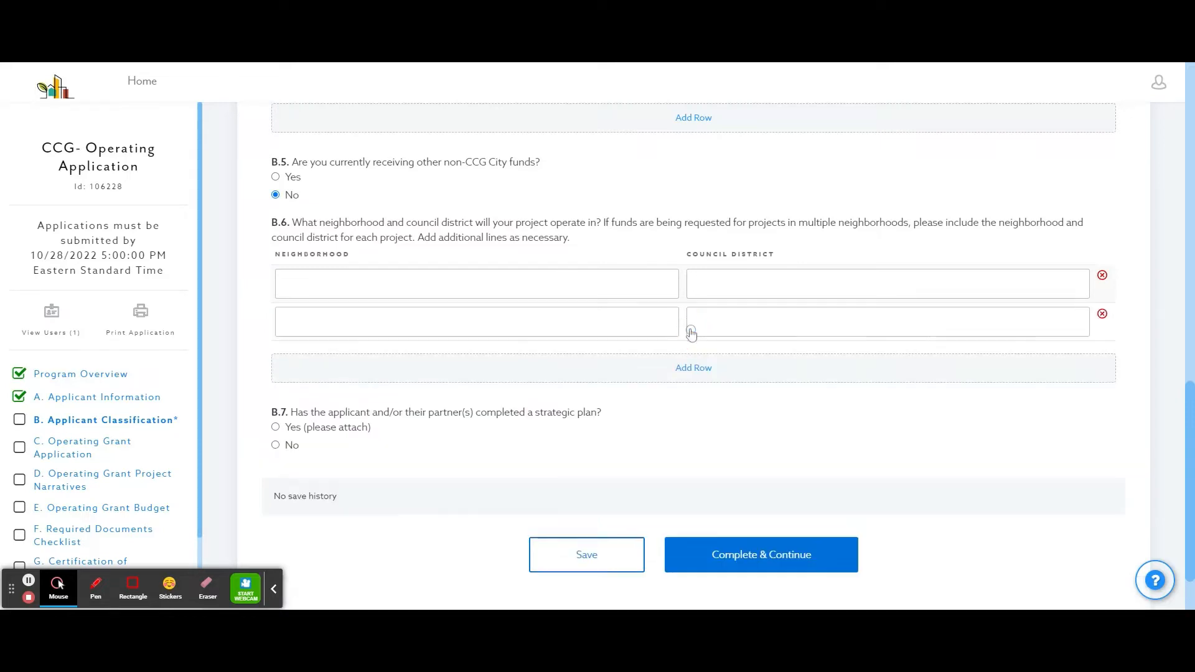
click(697, 367)
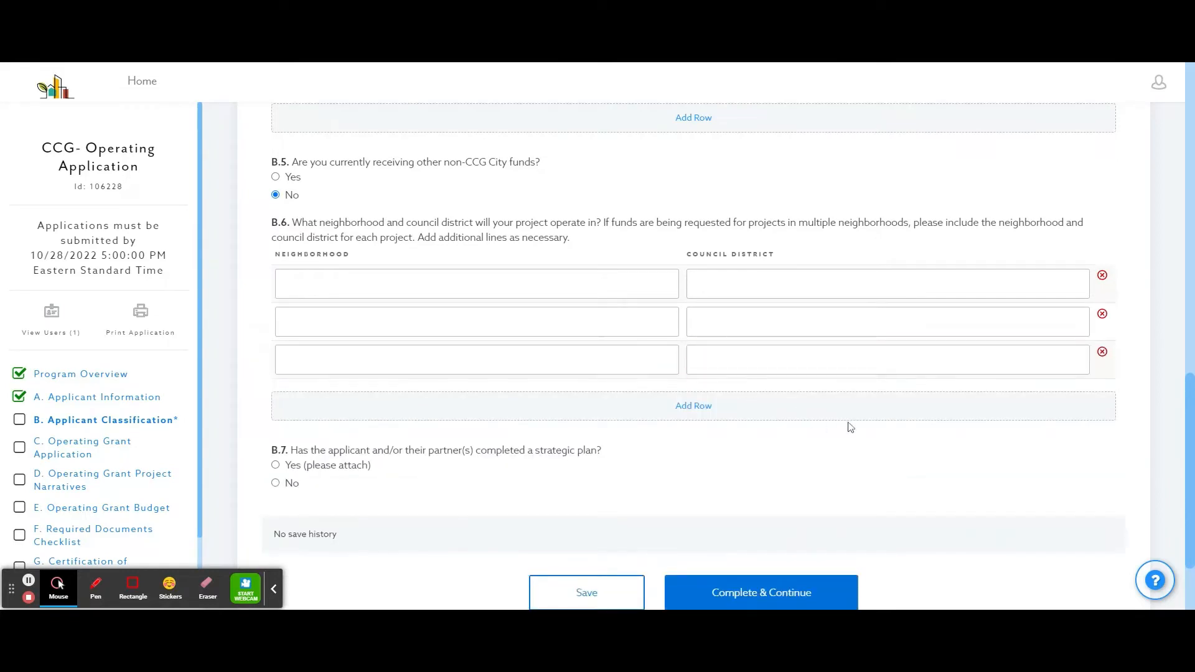
Step: Answer Yes to having a strategic plan, upload 5 Strategic Plan.docx with completion date 09/01/2022, and complete the Applicant Classification section
scroll(850, 427, down, 2)
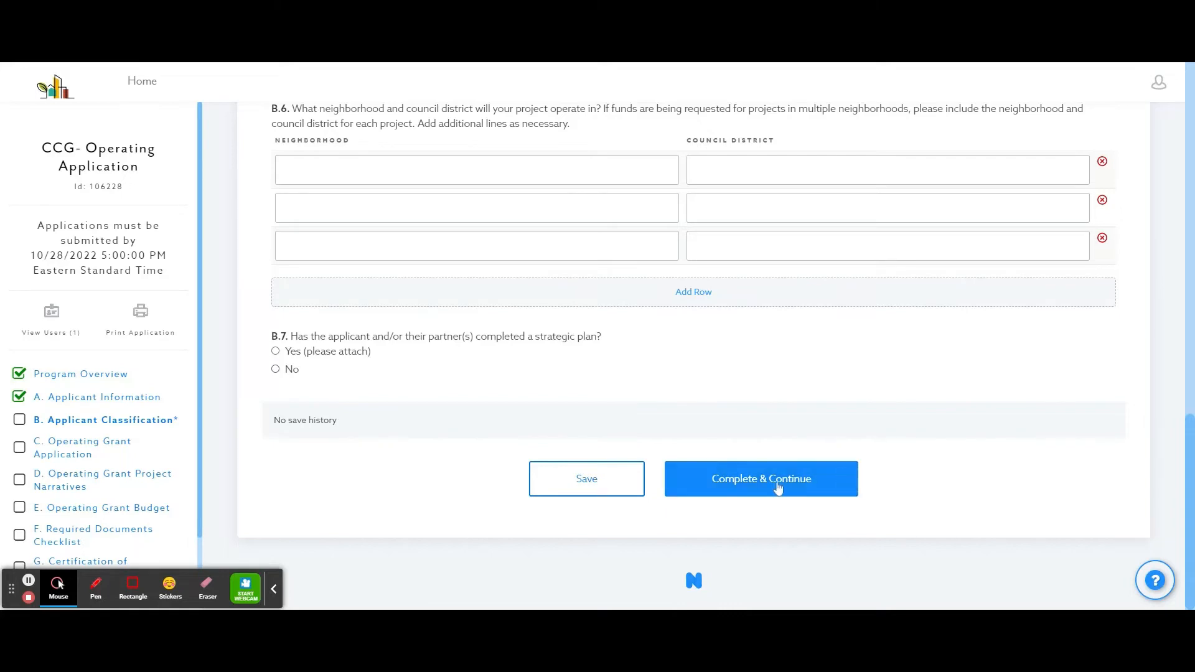
click(321, 356)
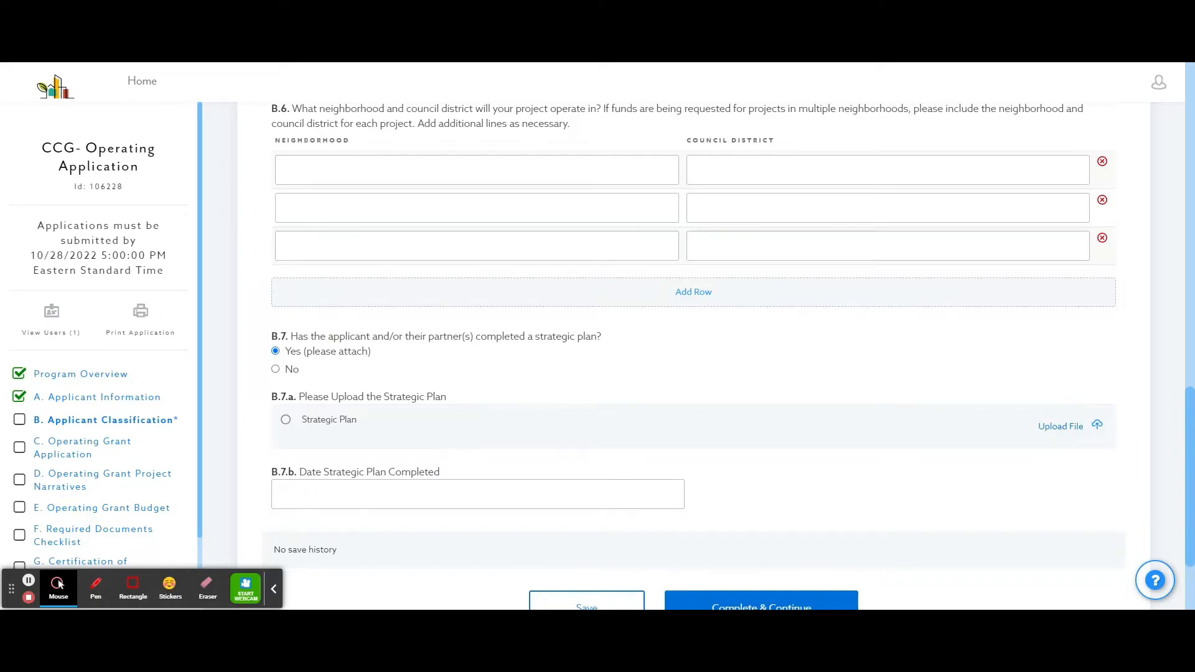
click(345, 501)
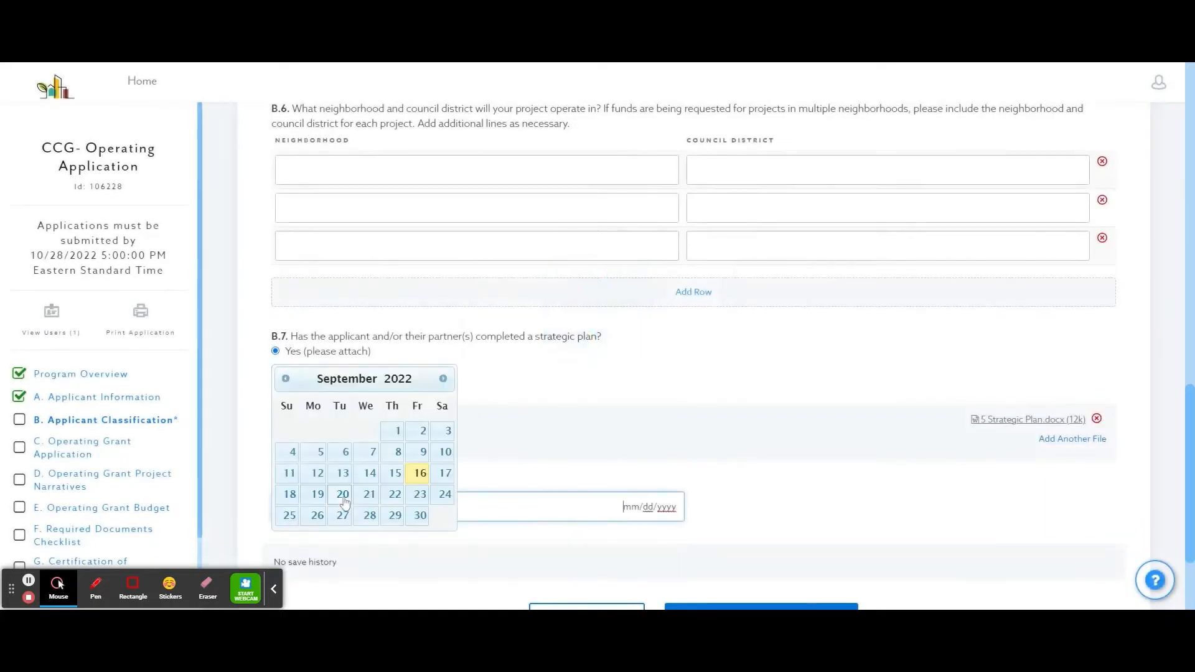
click(396, 434)
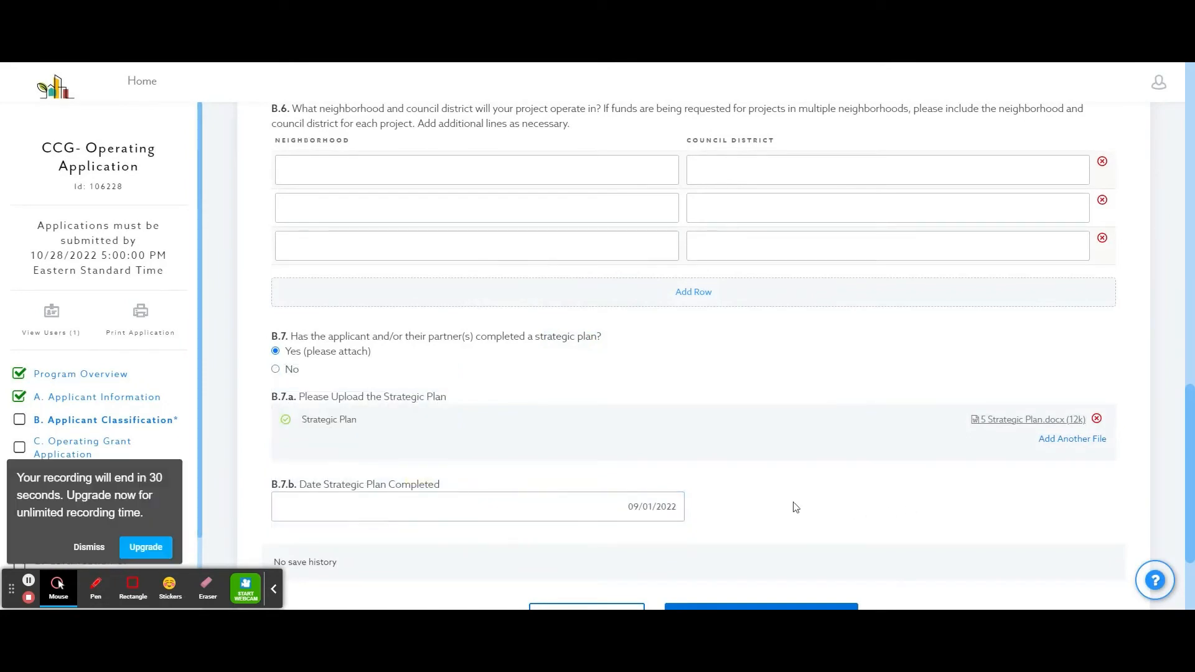
click(30, 582)
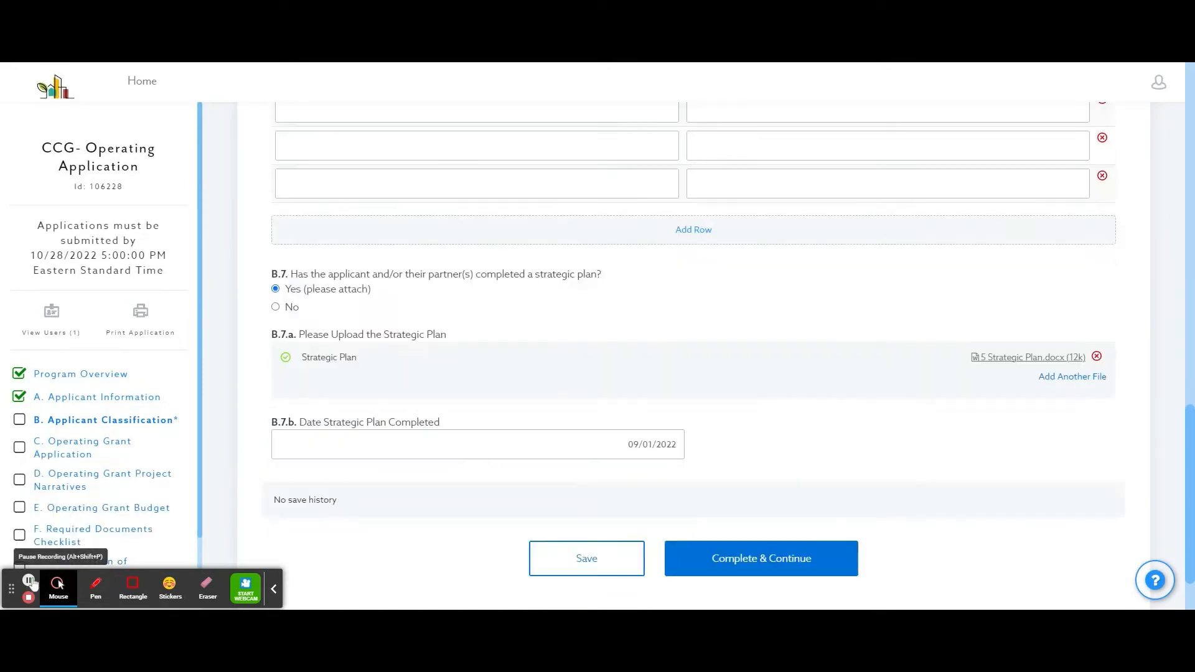
click(768, 569)
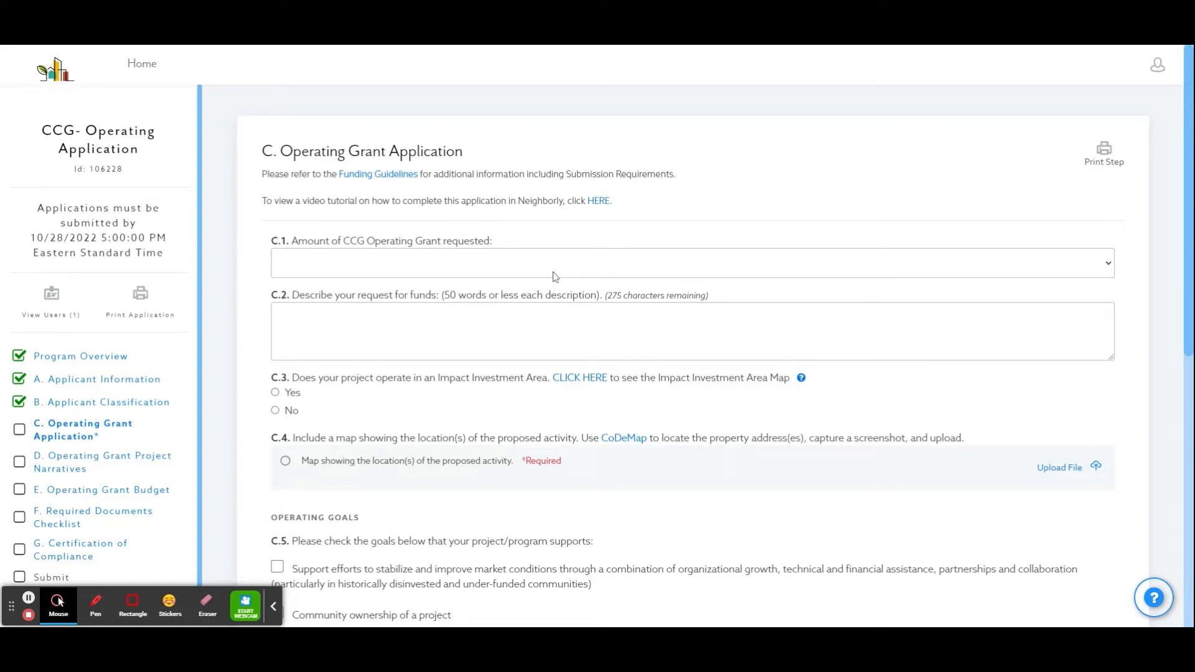
Step: Request $100,000 and describe it as "This funding is going to be used to pay the salary of our program manager for a new after school program."
click(1105, 272)
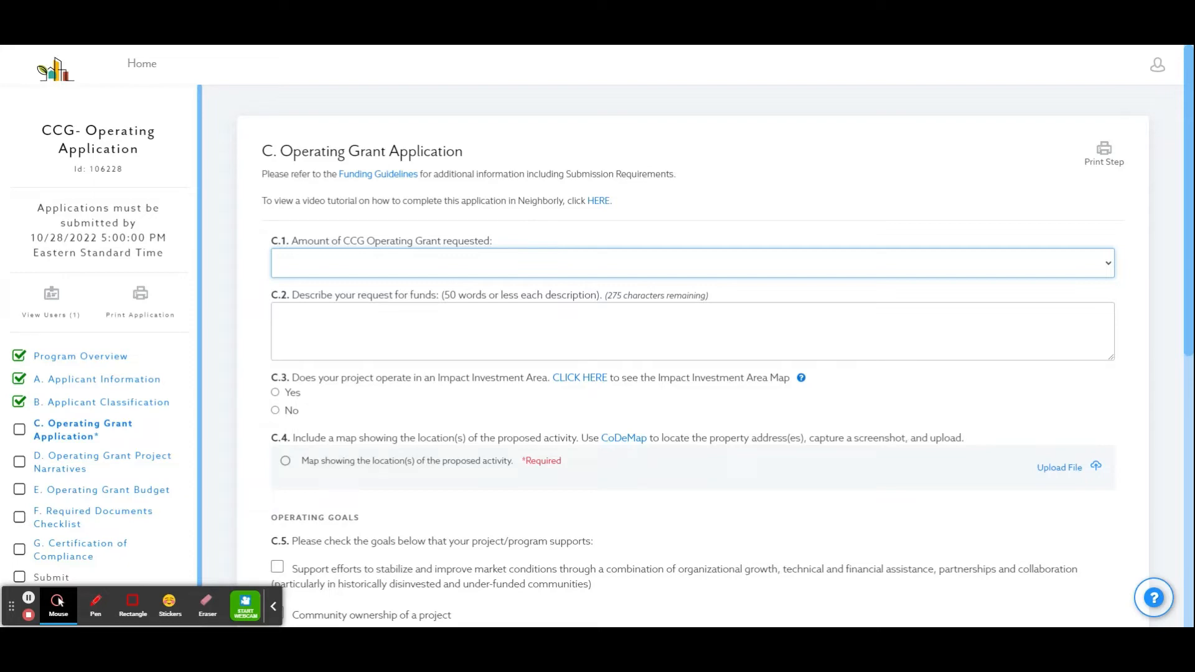
click(301, 263)
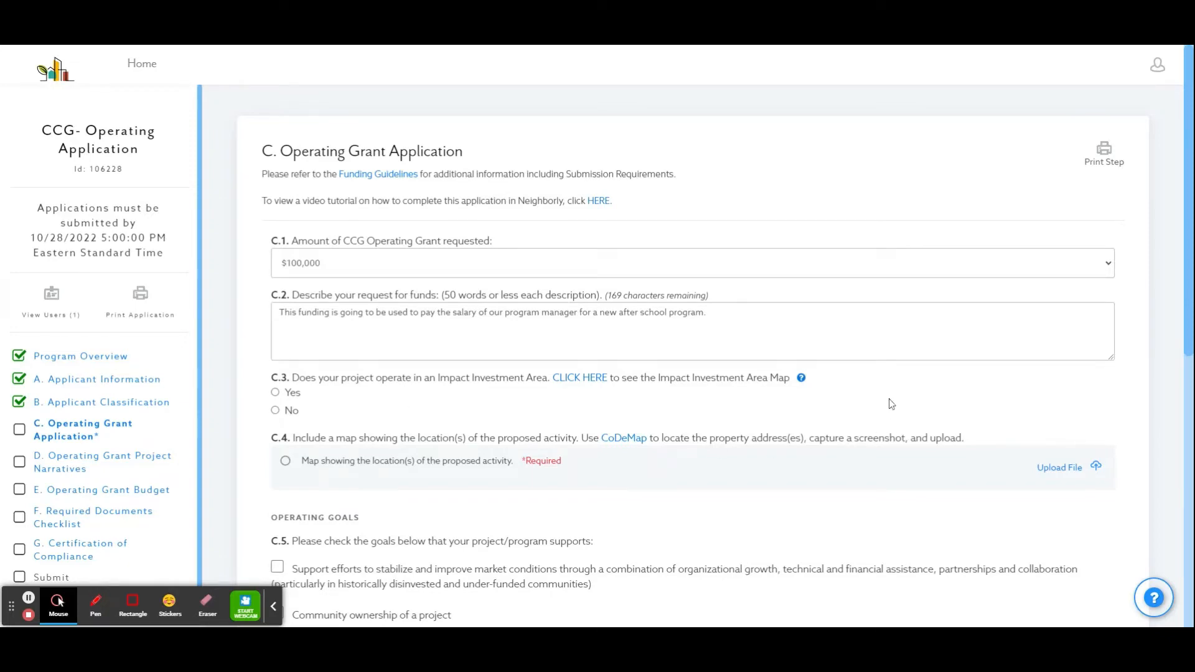
Step: Answer Yes to operating in an Impact Investment Area and upload 6 Projects Map.png as the required location map
mouse_move(804, 383)
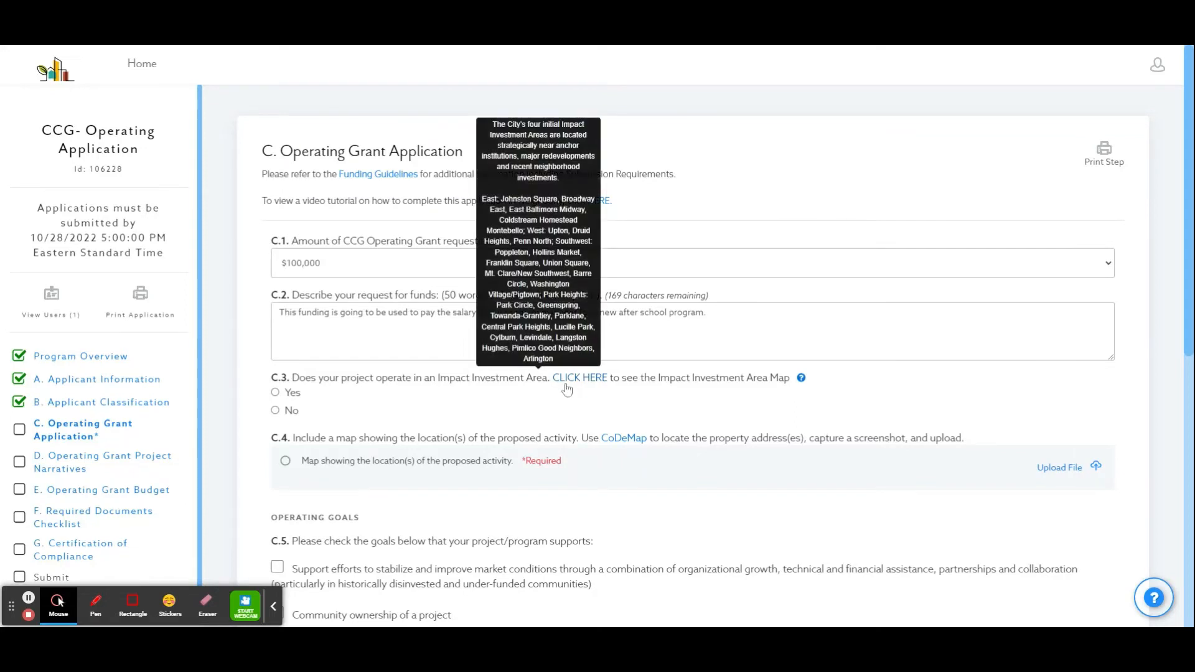
click(277, 393)
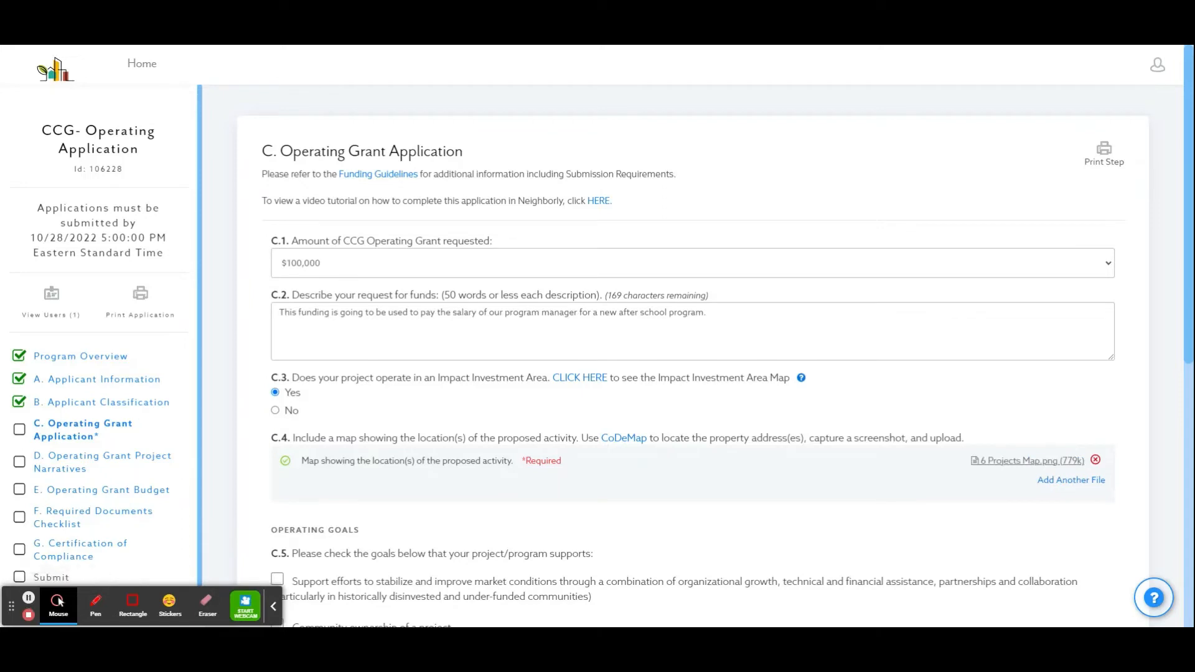
drag(949, 464, 1120, 468)
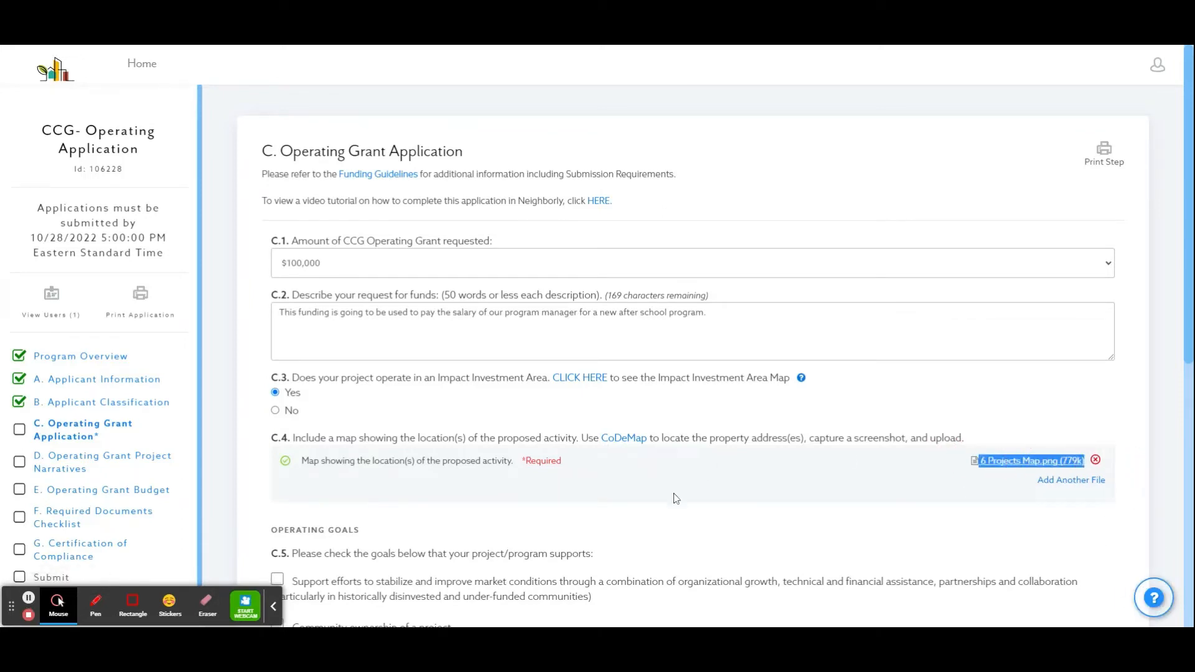
Step: Review the operating goals in question C.5 and open the description field for an Other goal
scroll(683, 494, down, 7)
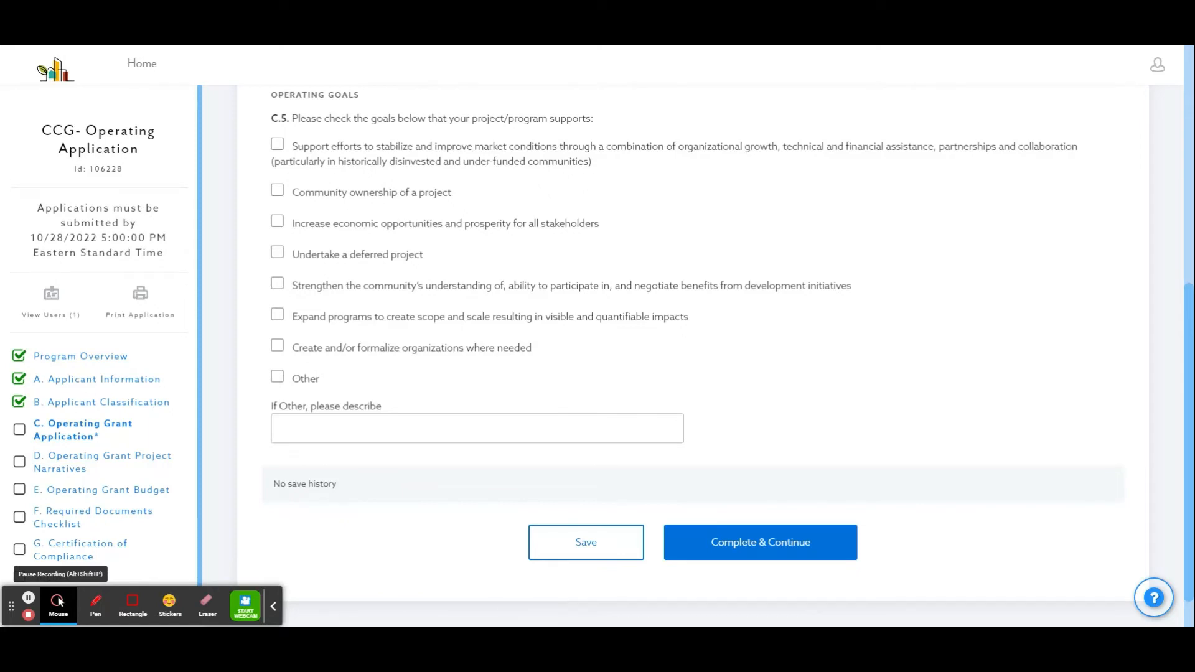
click(348, 429)
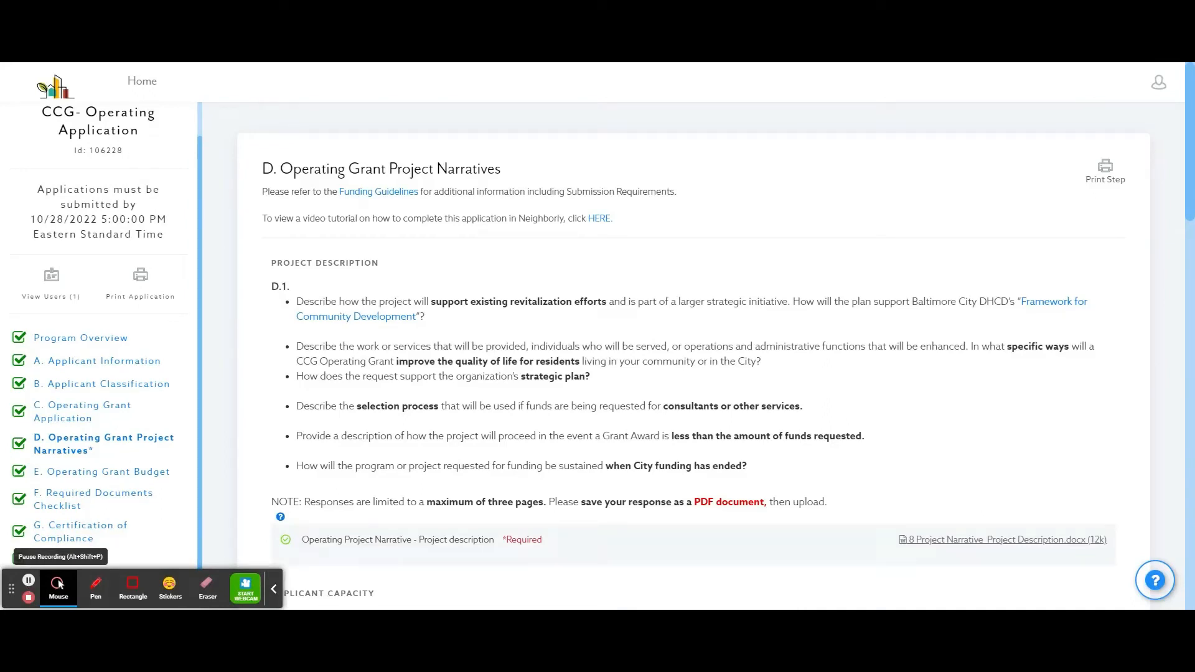
Step: Examine the Operating Grant Project Narratives section's questions, page limits and required documents from the project description through the project schedule
scroll(687, 455, down, 1)
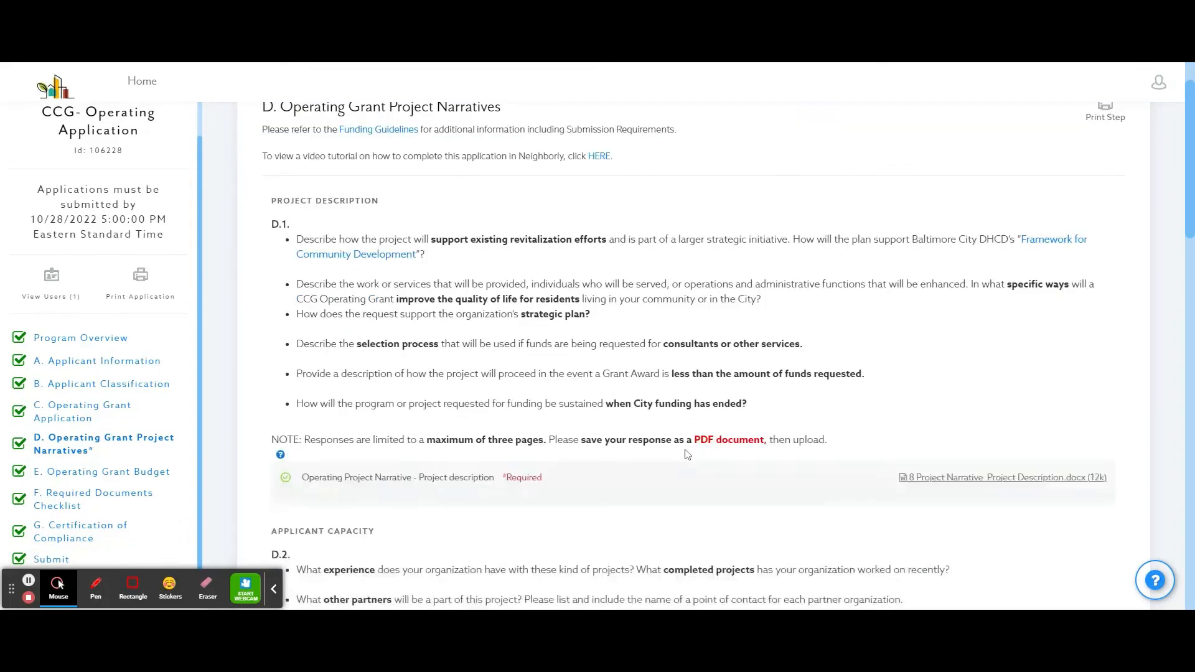
scroll(687, 455, down, 5)
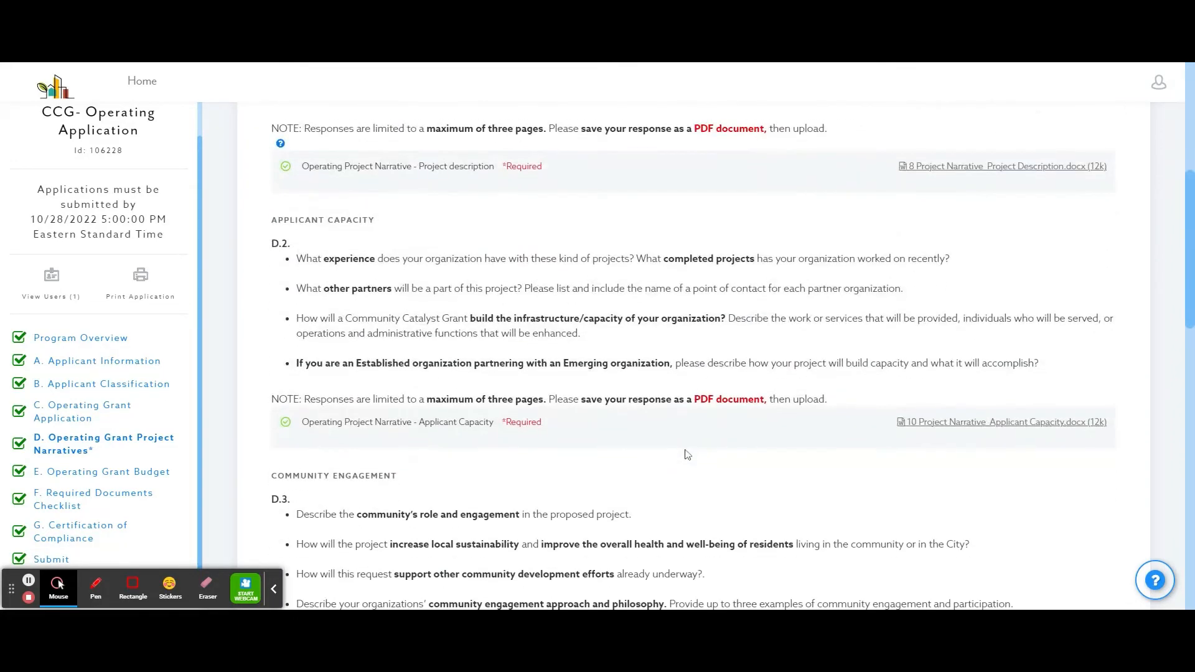
scroll(685, 455, down, 6)
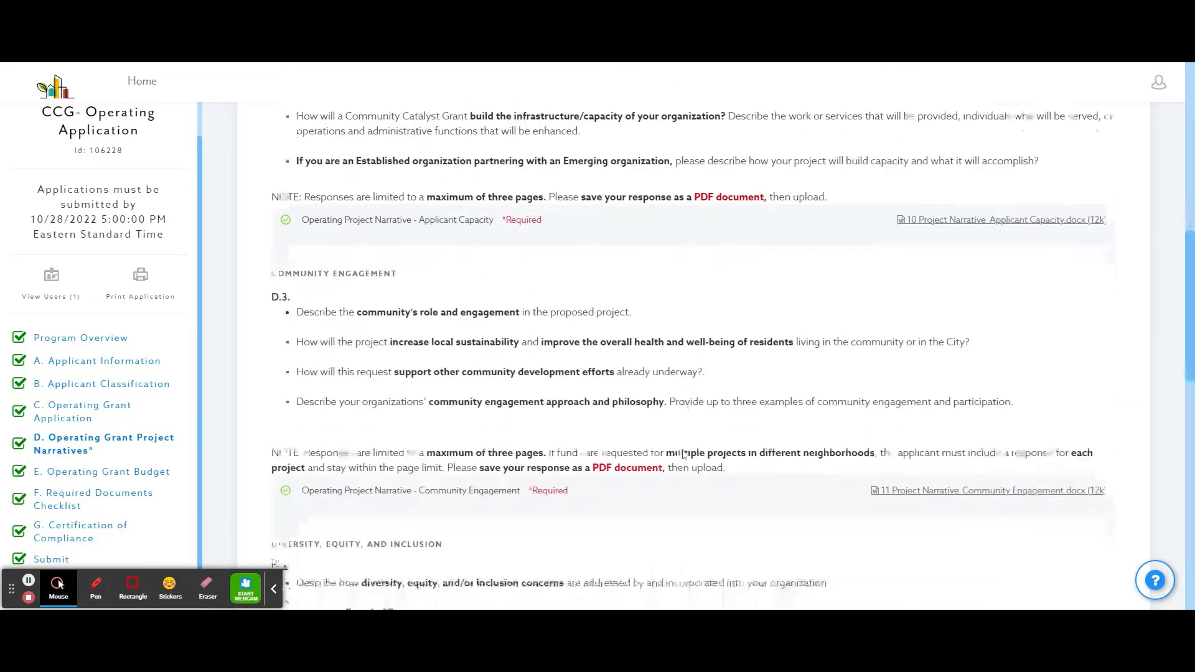
scroll(684, 455, down, 2)
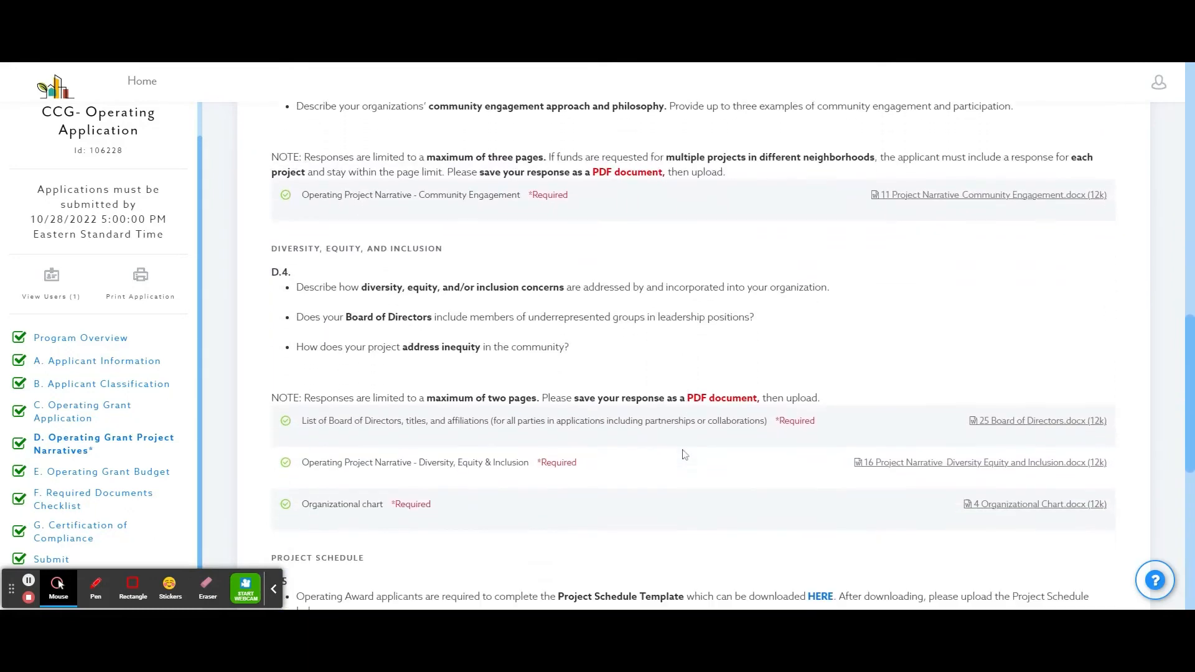
scroll(684, 455, down, 4)
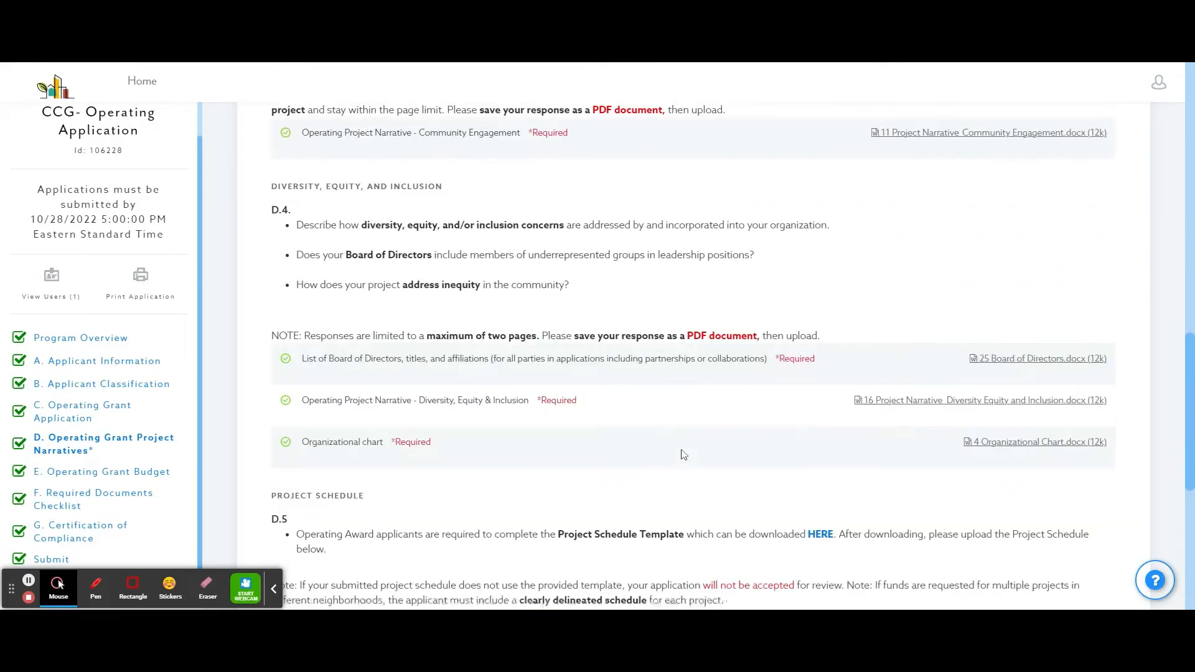
scroll(684, 456, down, 3)
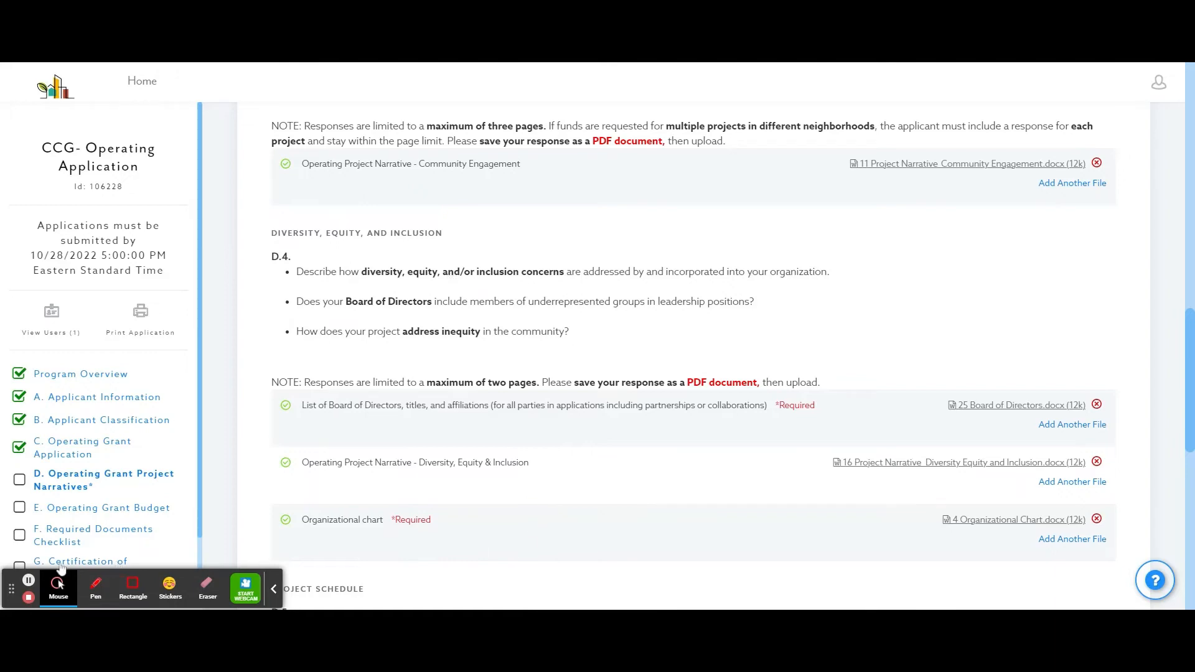
Step: Review the project schedule and project evaluation requirements and uploads, and mark the Operating Grant Project Narratives section complete
scroll(737, 451, down, 4)
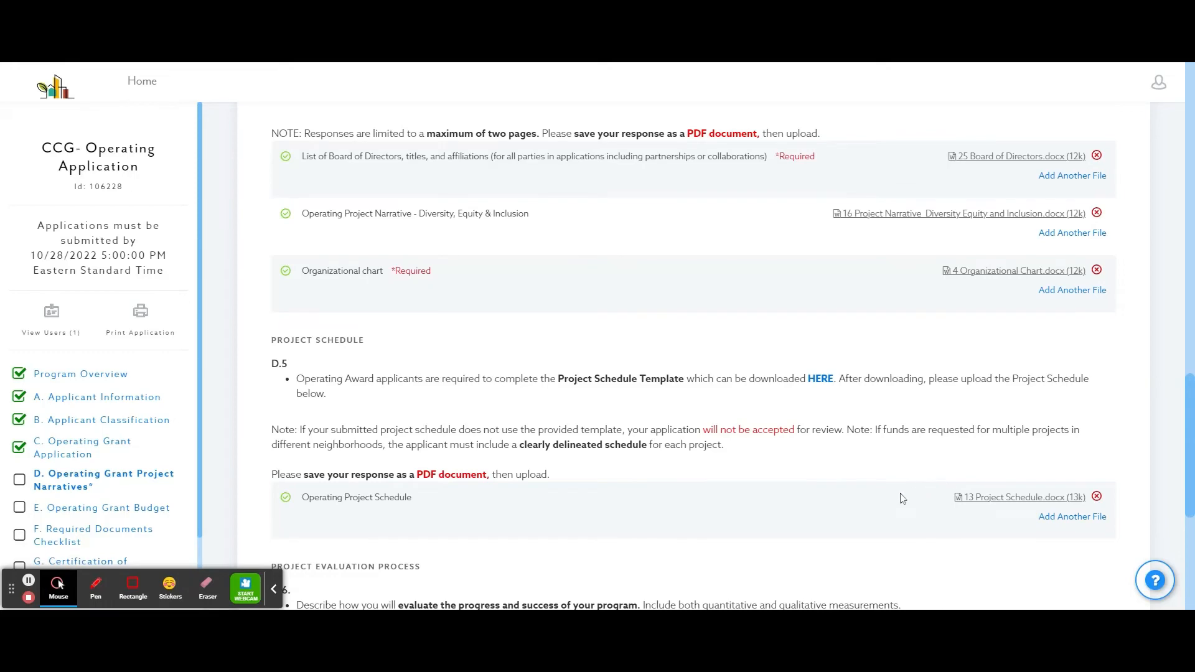
scroll(903, 498, down, 5)
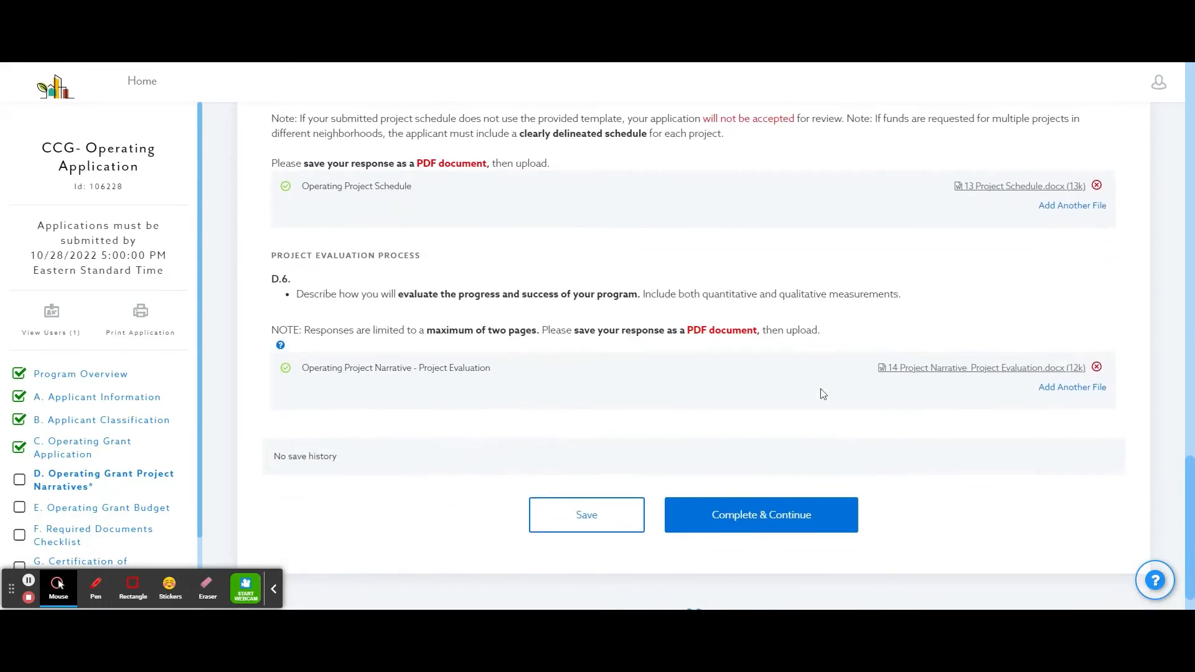
click(760, 520)
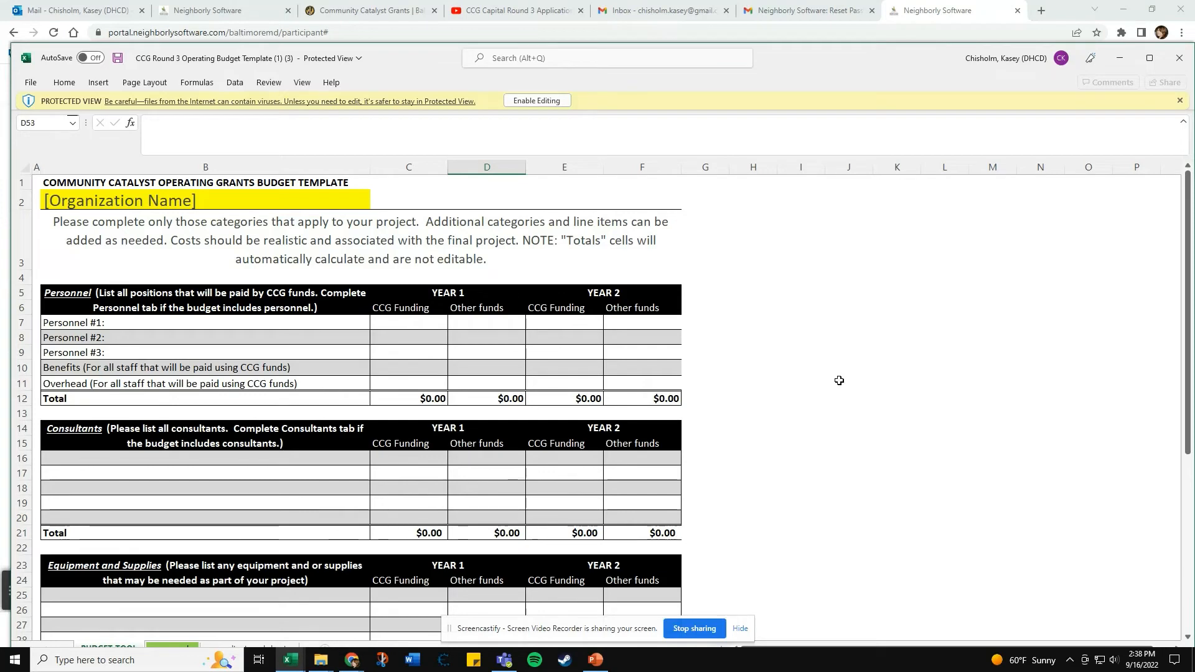
Step: Enable editing in the CCG Round 3 Operating Budget Template and examine its organization name cell and the Personnel table's Year 1 and Year 2 columns
click(529, 101)
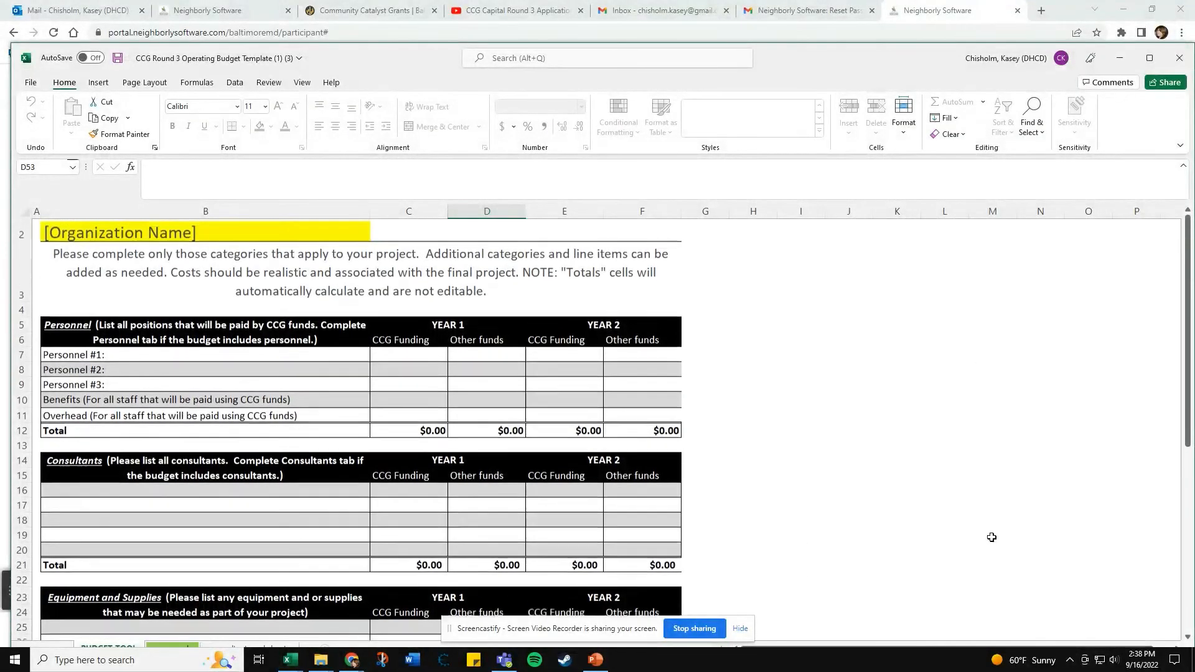
drag(906, 60, 899, 40)
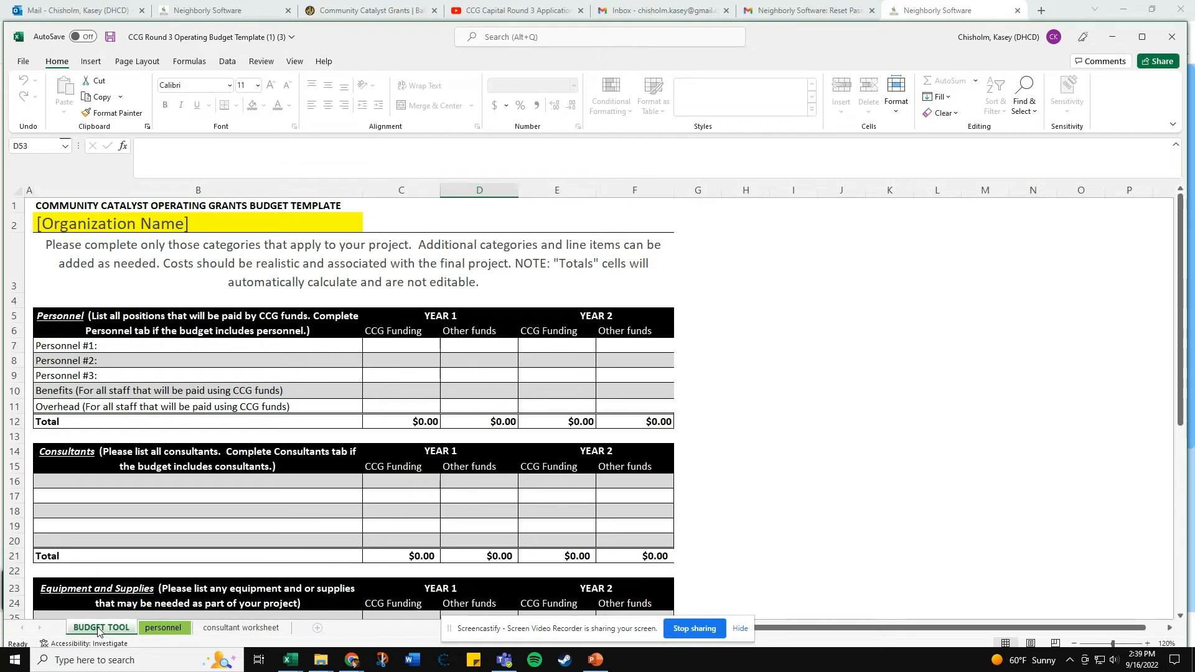
click(112, 222)
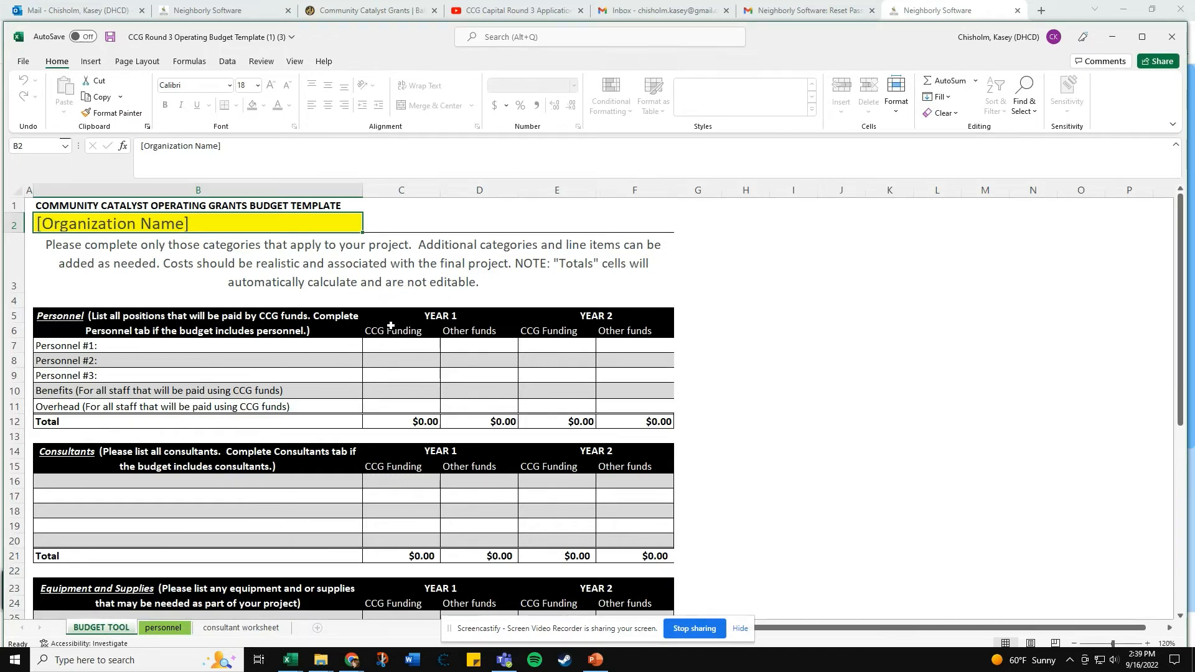
click(398, 344)
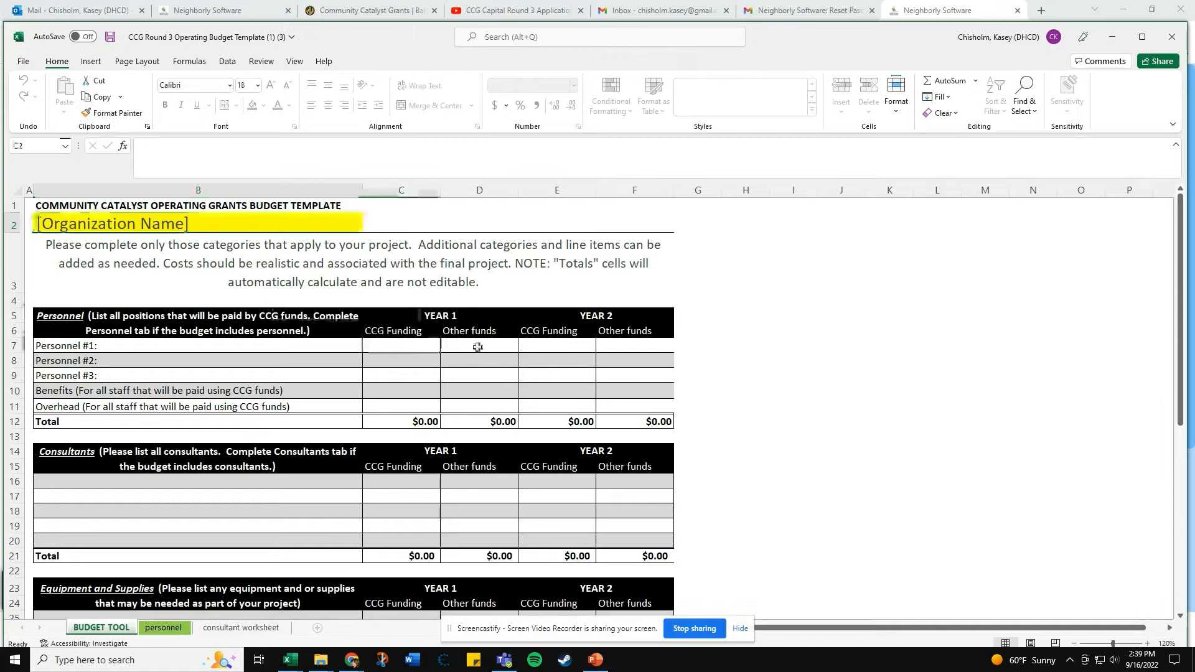
drag(389, 314, 444, 396)
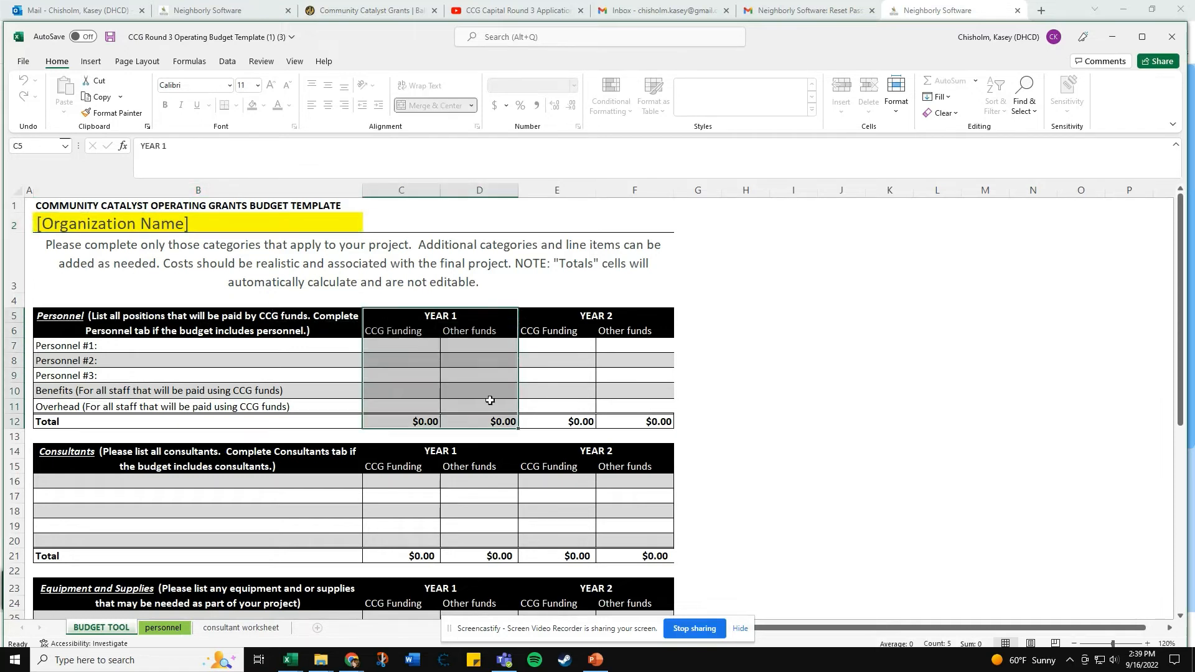
drag(574, 314, 622, 407)
click(396, 408)
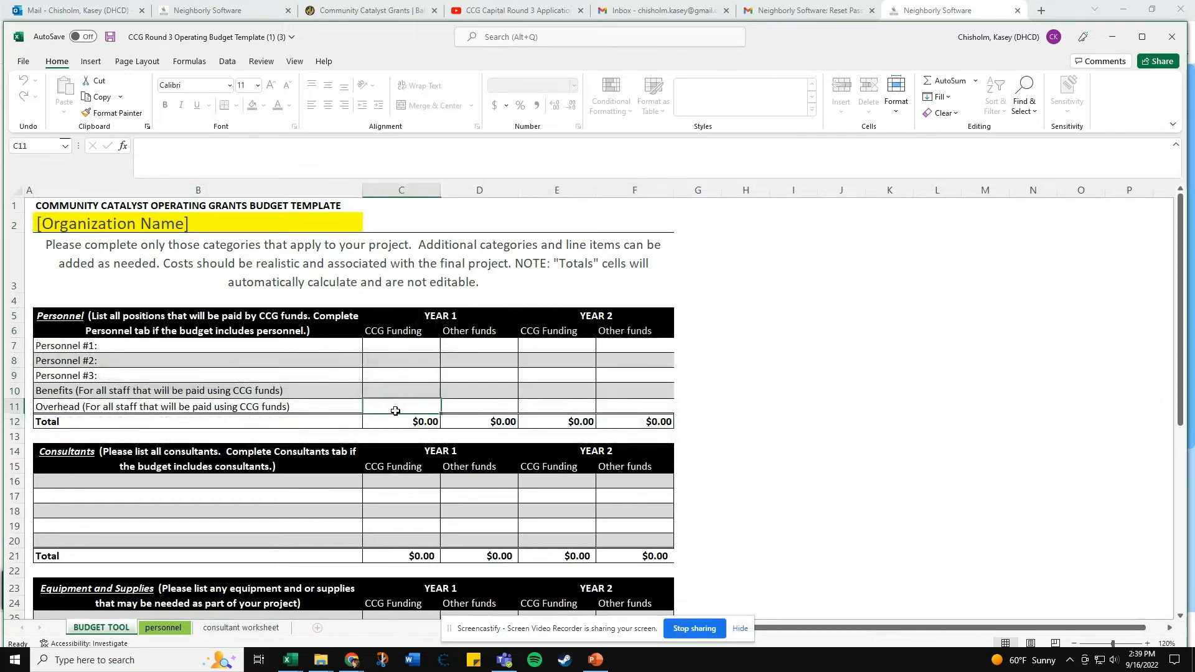
Step: Examine the Consultants, Equipment and Supplies, Operating Costs and Total Costs tables in the budget template
scroll(492, 418, down, 2)
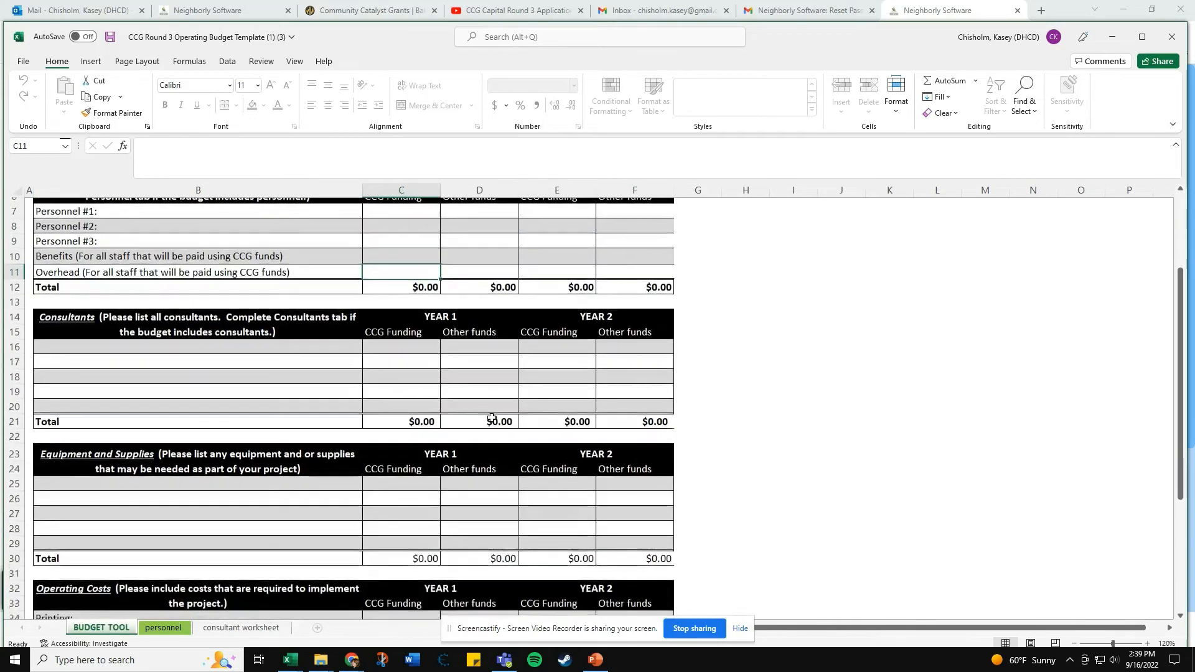
scroll(489, 418, down, 3)
scroll(489, 418, down, 1)
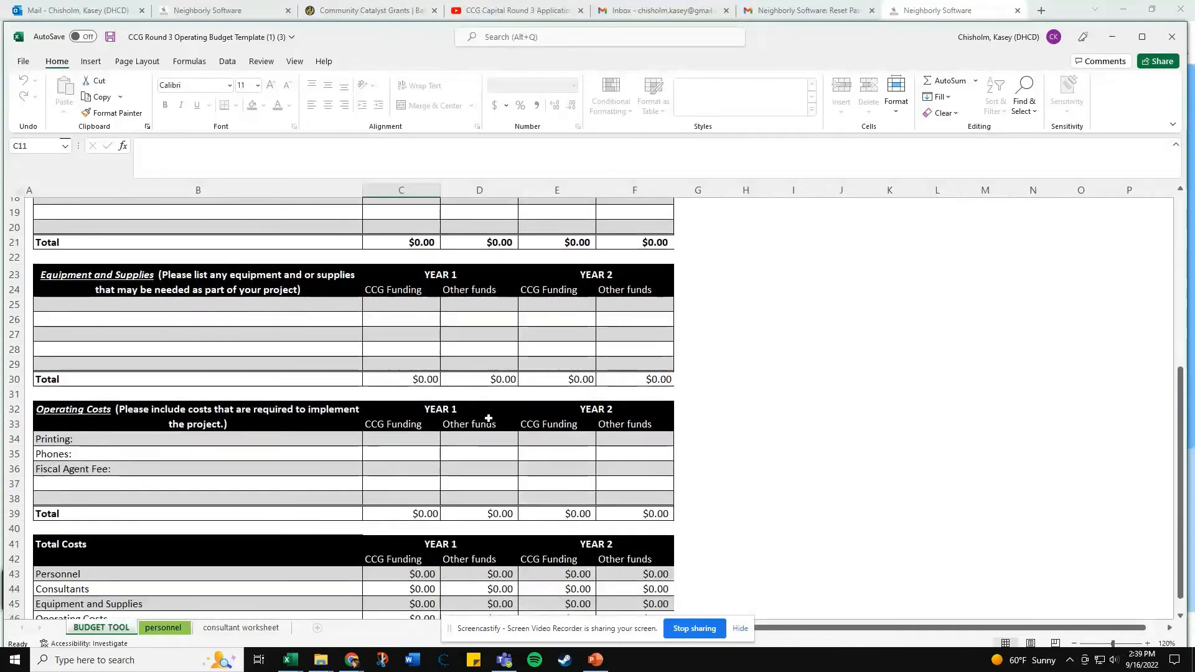
scroll(489, 418, down, 3)
scroll(489, 418, up, 1)
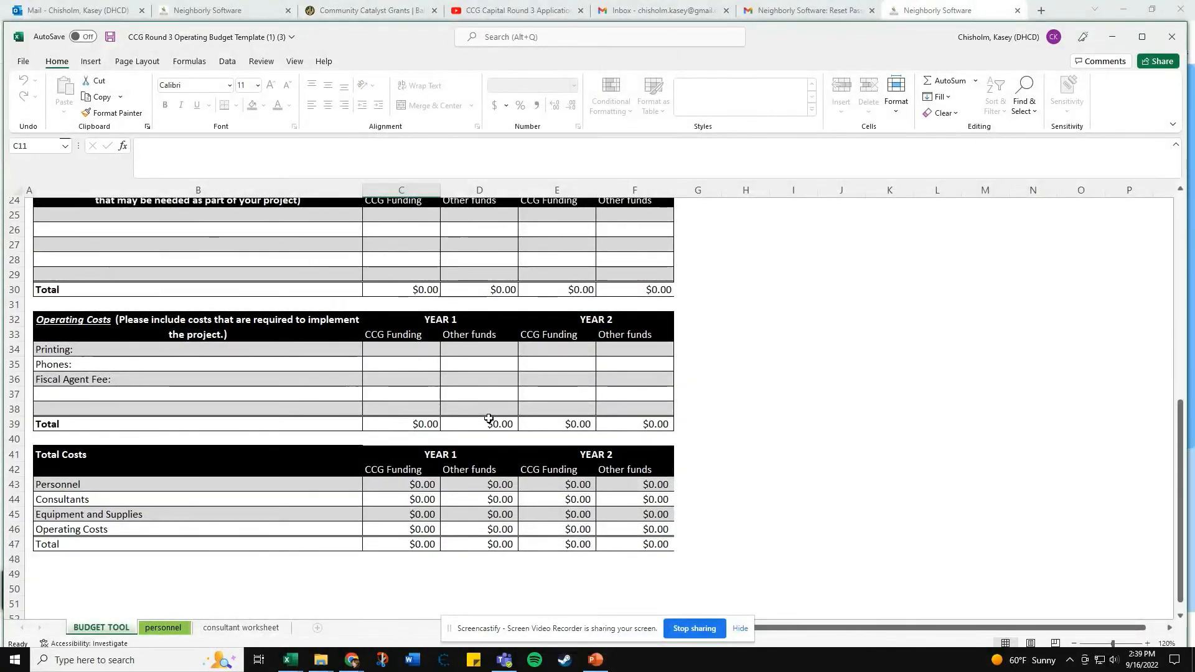
click(80, 293)
click(419, 292)
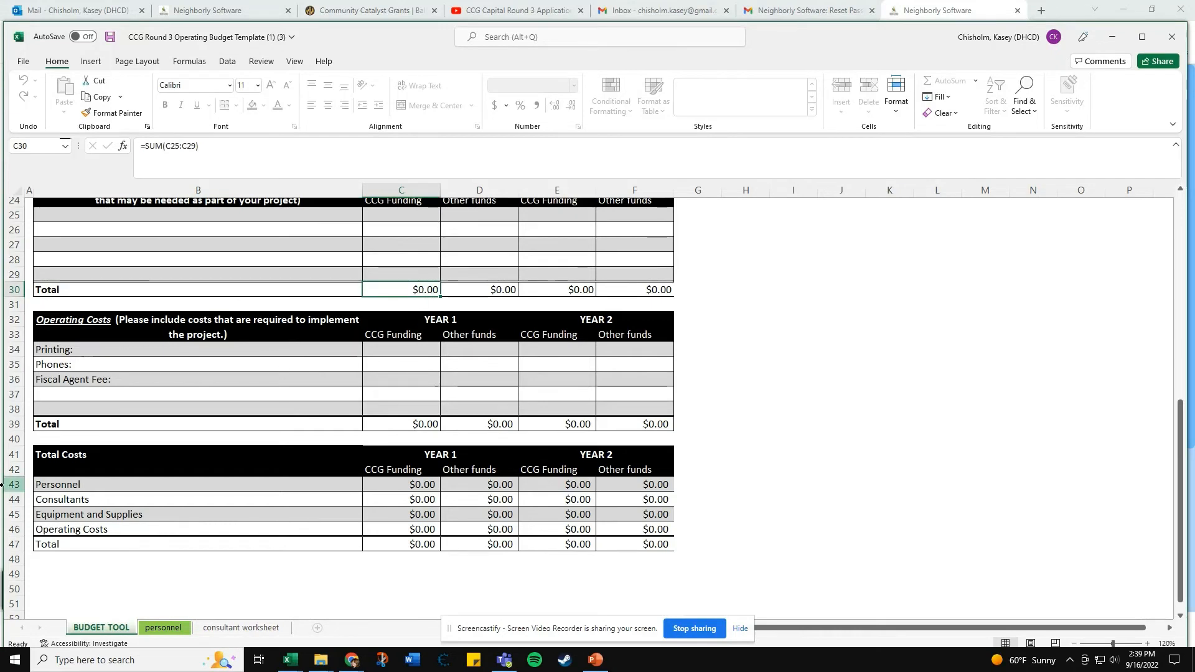
drag(75, 456, 544, 532)
click(368, 560)
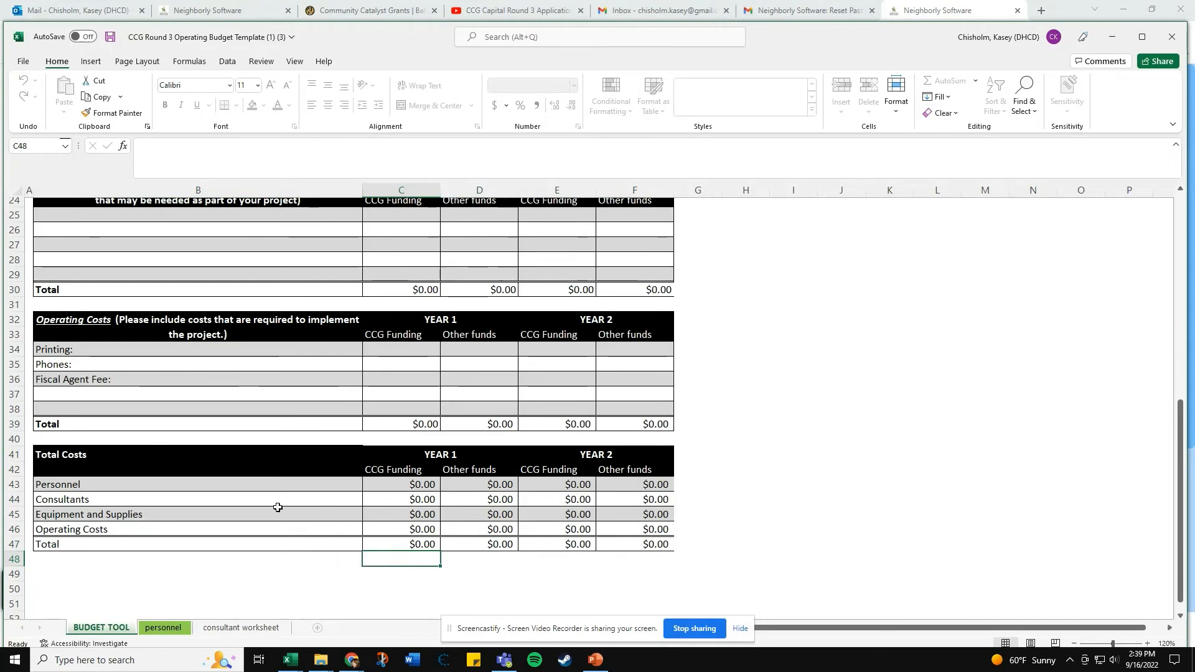
scroll(277, 506, up, 3)
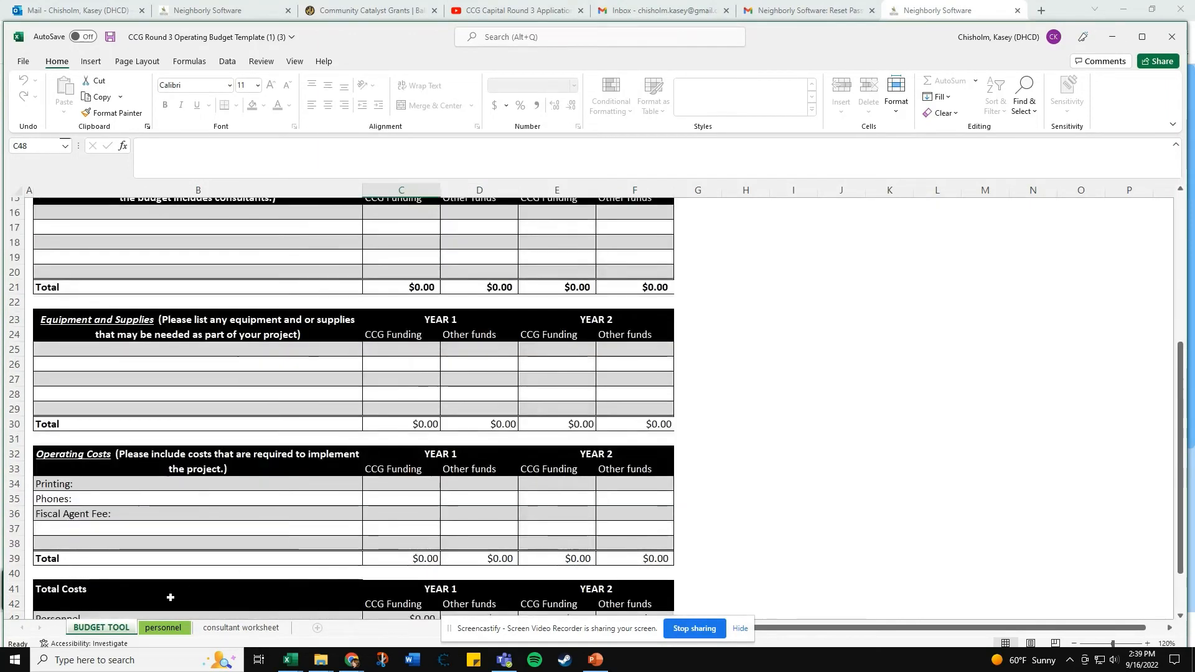
Step: Examine the personnel sheet's salary and benefit columns and 1099 employee answer options, and view the consultant worksheet
click(163, 628)
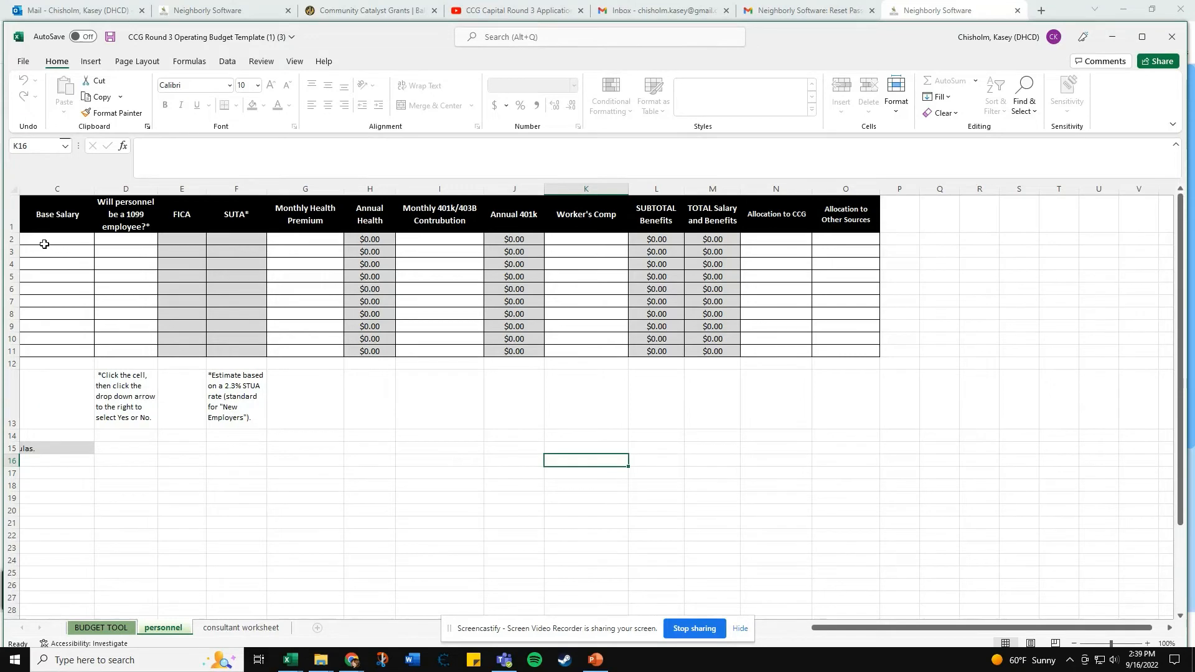
drag(47, 243, 123, 331)
click(235, 268)
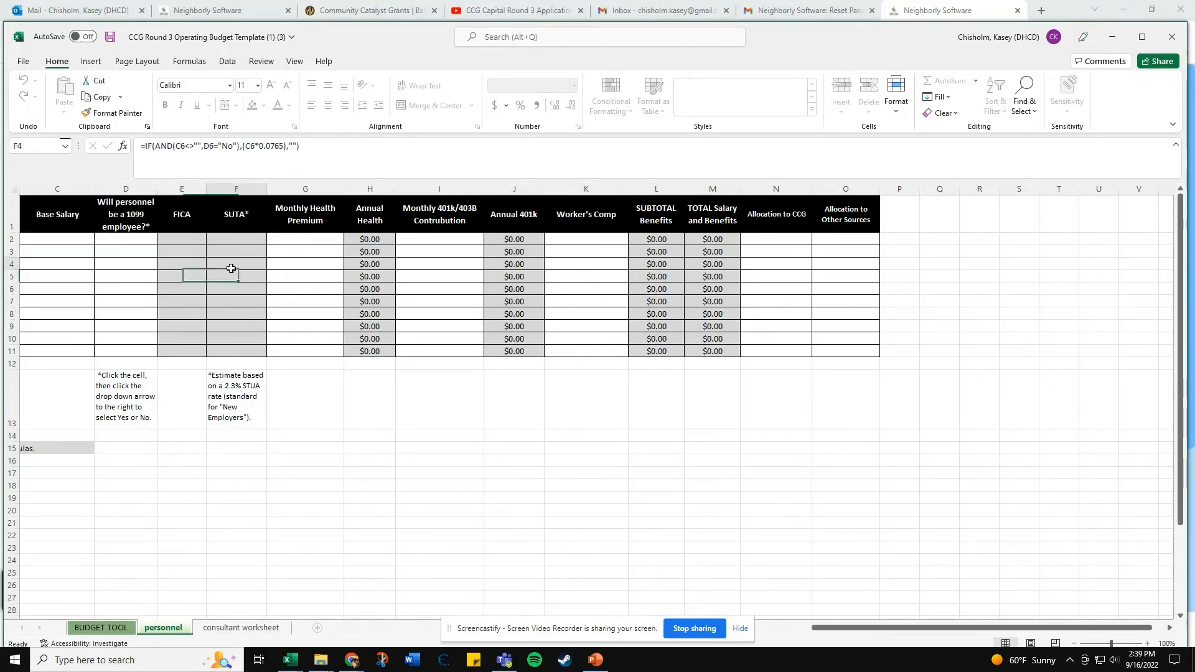
click(356, 271)
click(534, 272)
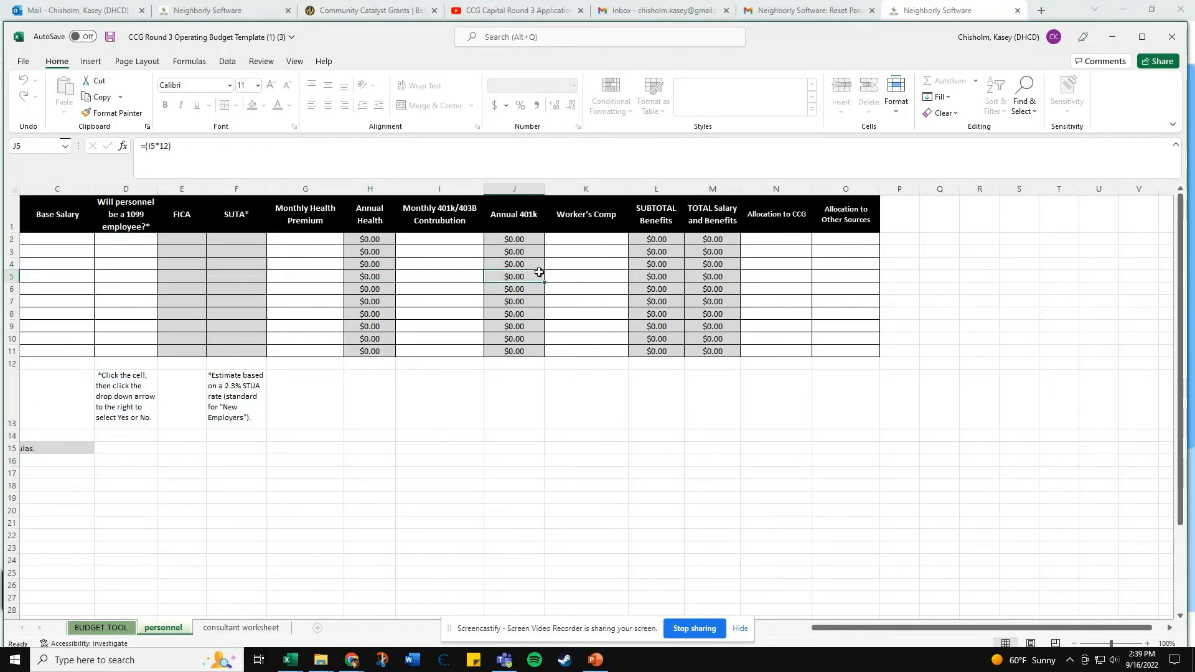
click(687, 267)
click(143, 240)
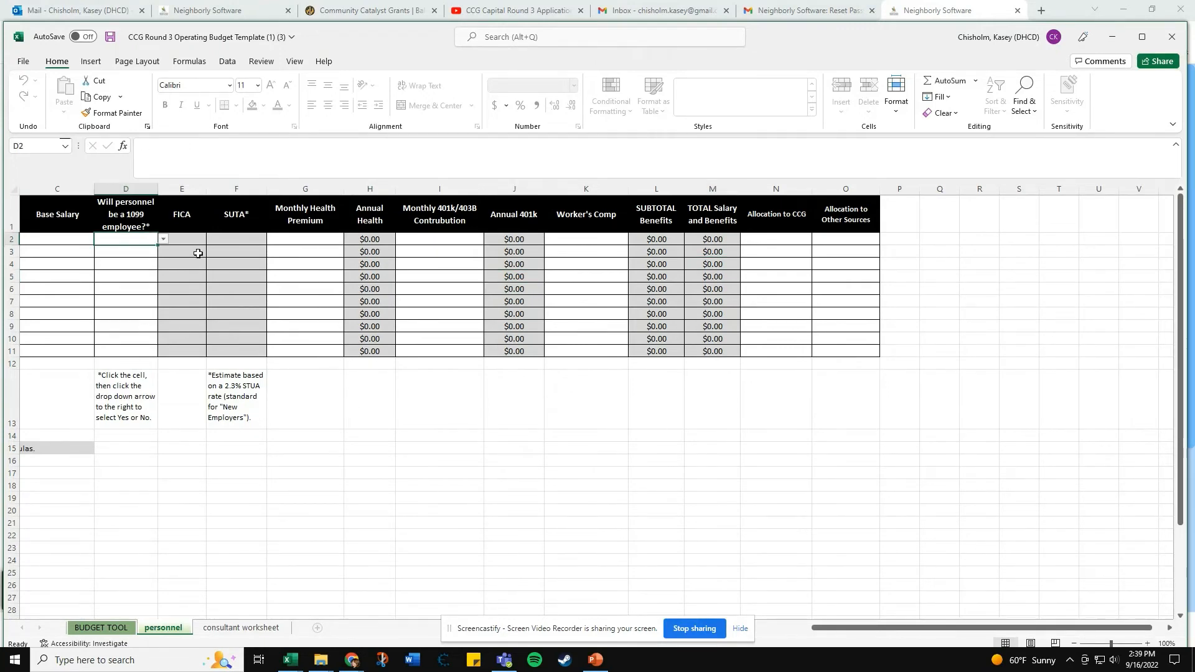
click(164, 242)
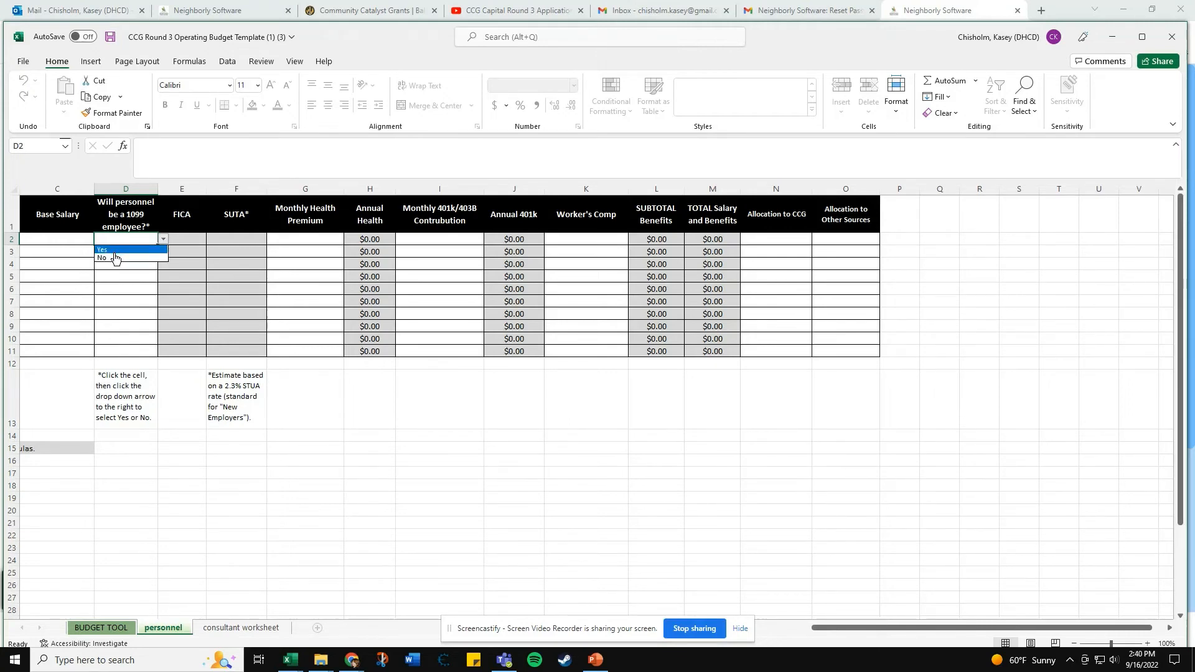
click(400, 313)
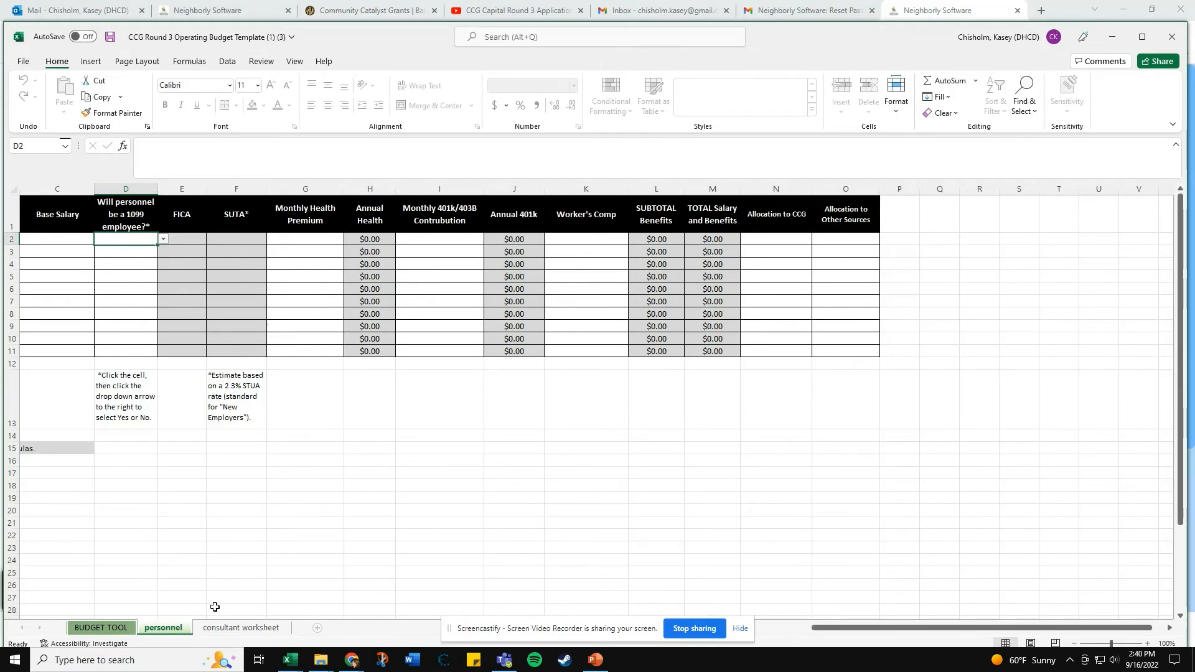
click(223, 629)
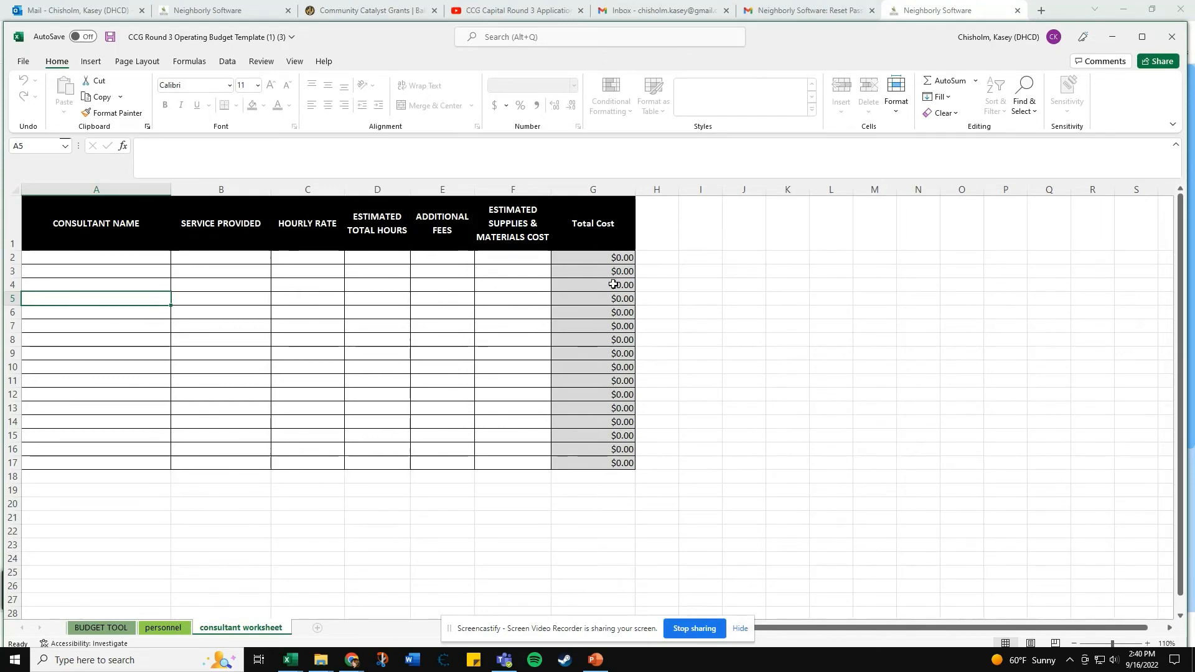
click(695, 628)
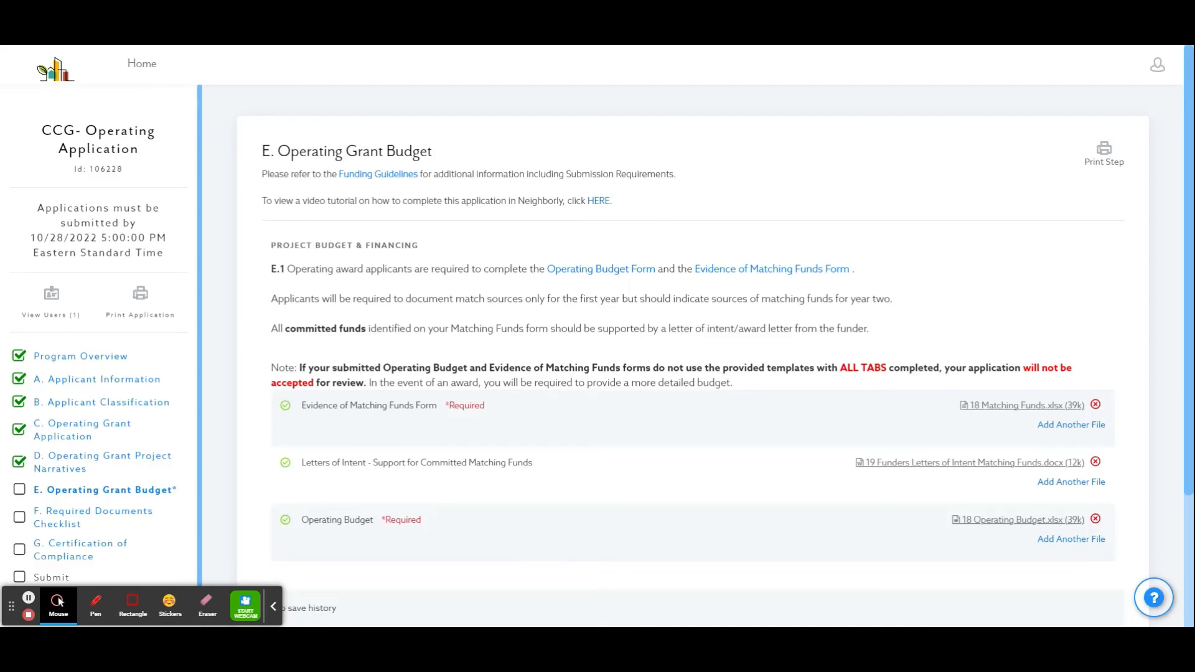
Step: Review the matching funds, letters of intent and operating budget uploads, and mark the Operating Grant Budget section complete
scroll(772, 435, down, 2)
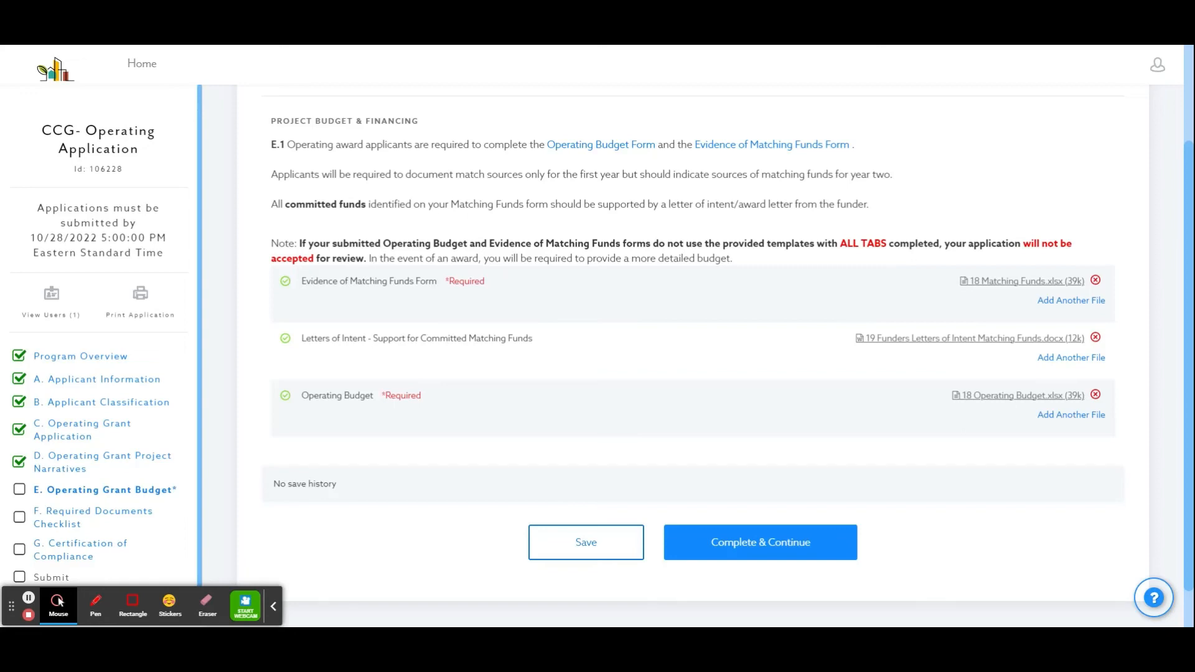
click(760, 542)
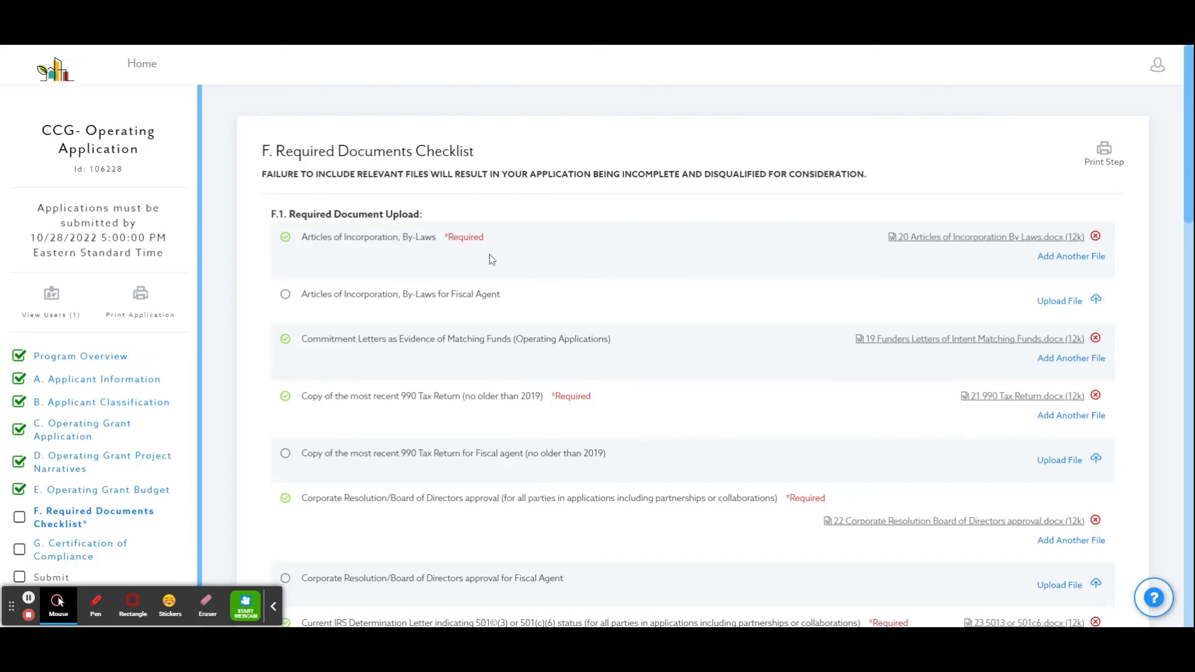
Step: Check the uploads for every applicable item in the Required Documents Checklist and mark the section complete
drag(486, 240, 443, 242)
click(564, 264)
scroll(766, 305, down, 4)
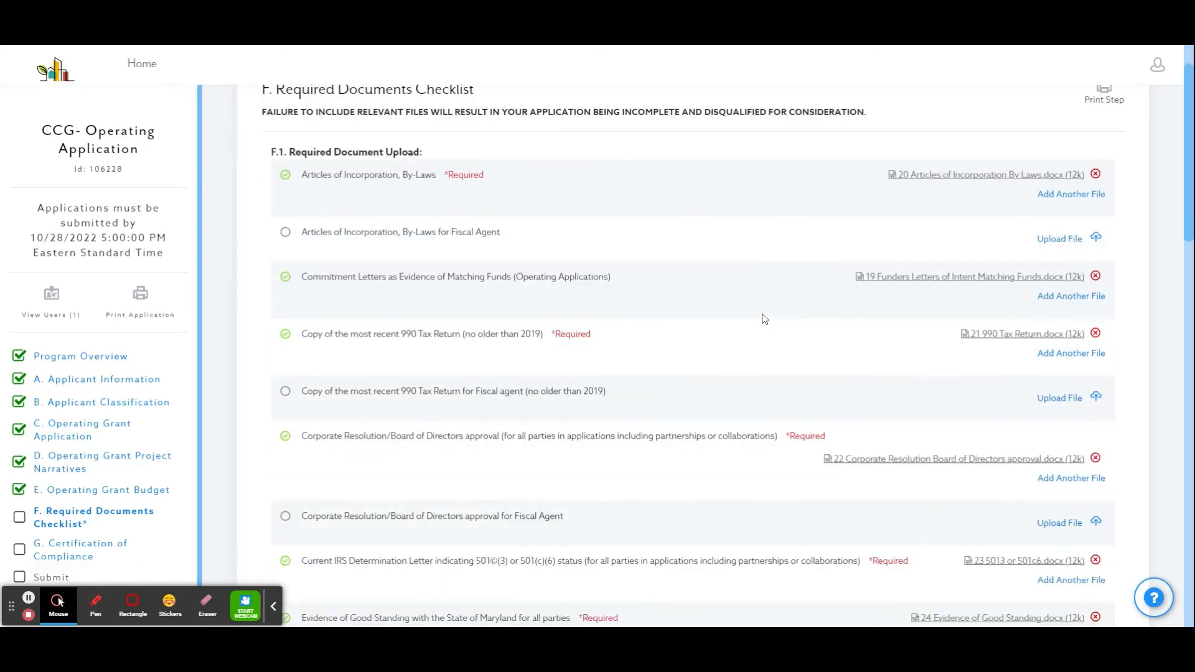
scroll(765, 318, down, 7)
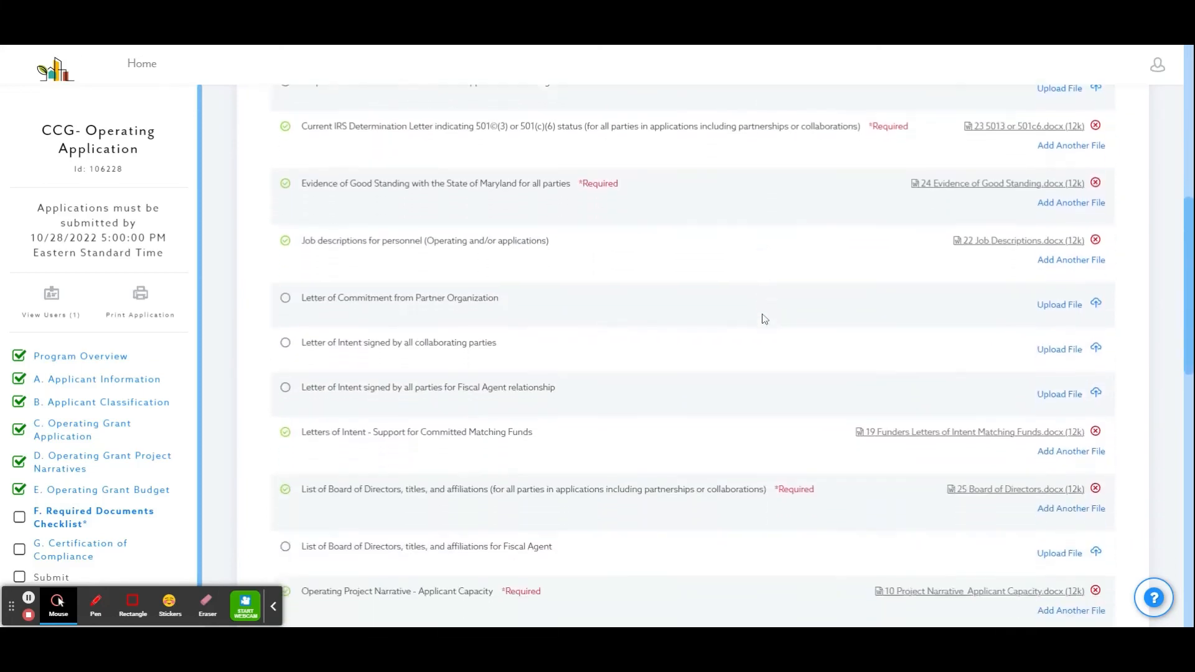
scroll(765, 318, down, 6)
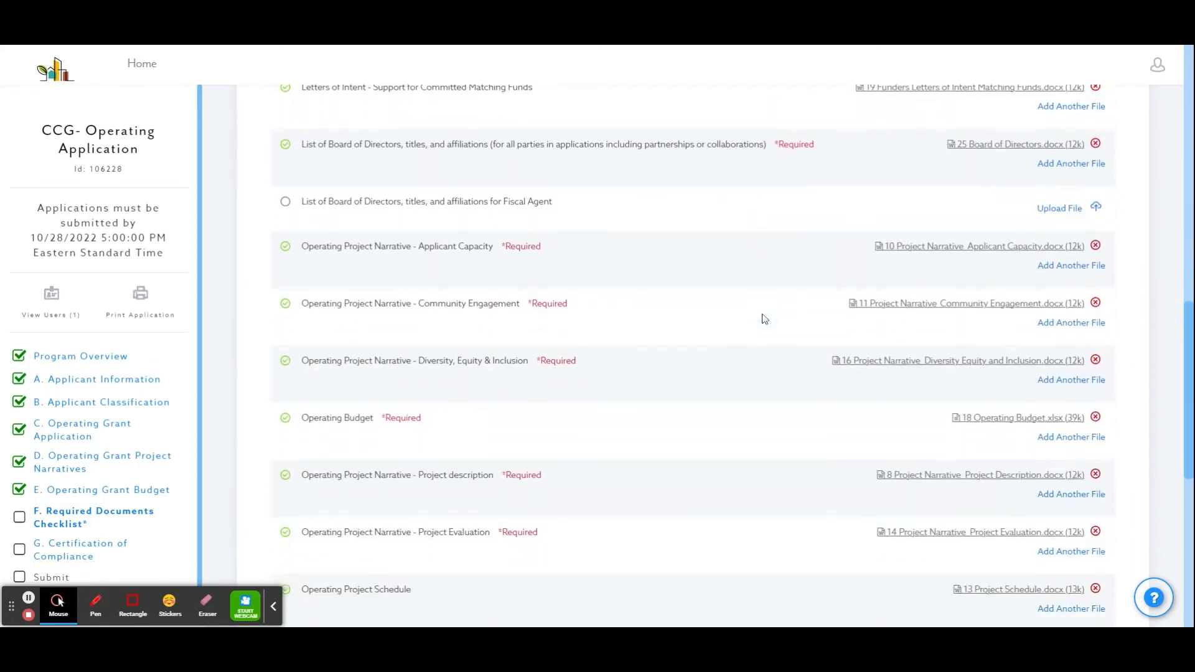
scroll(764, 319, down, 4)
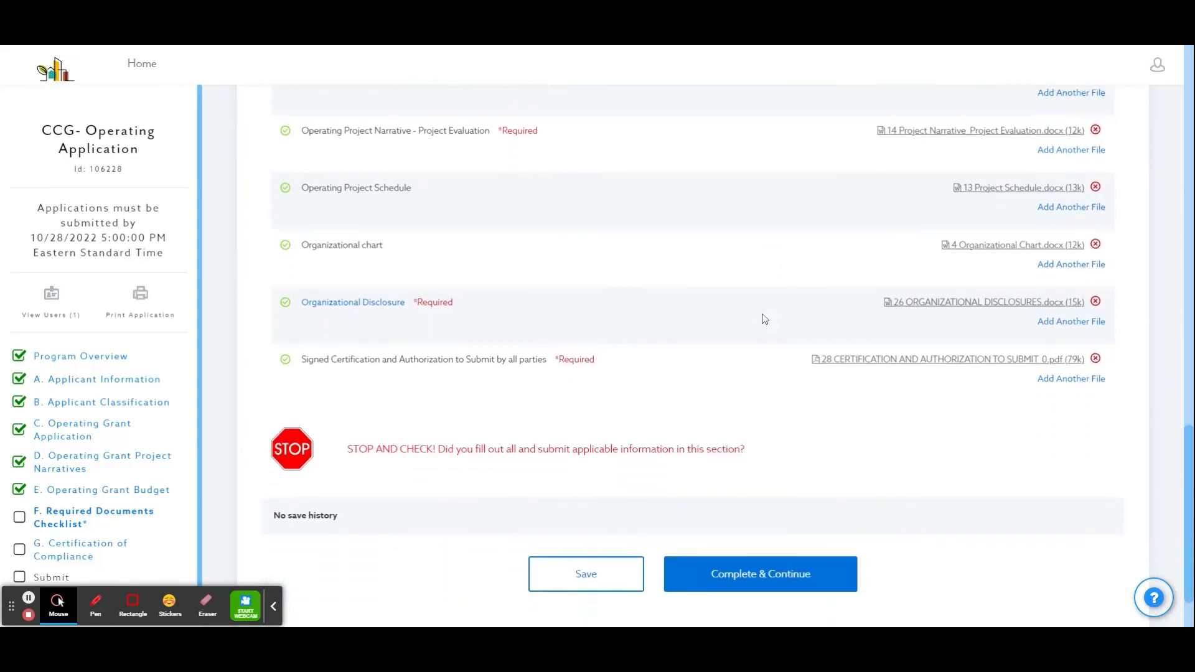
click(750, 519)
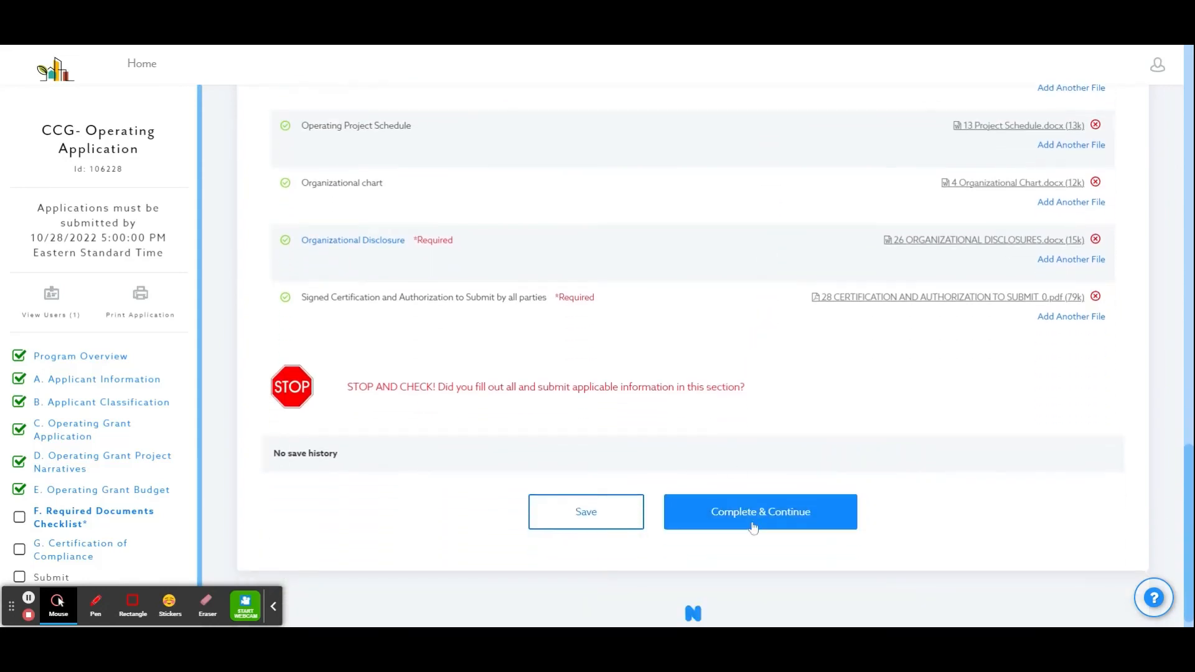
click(753, 528)
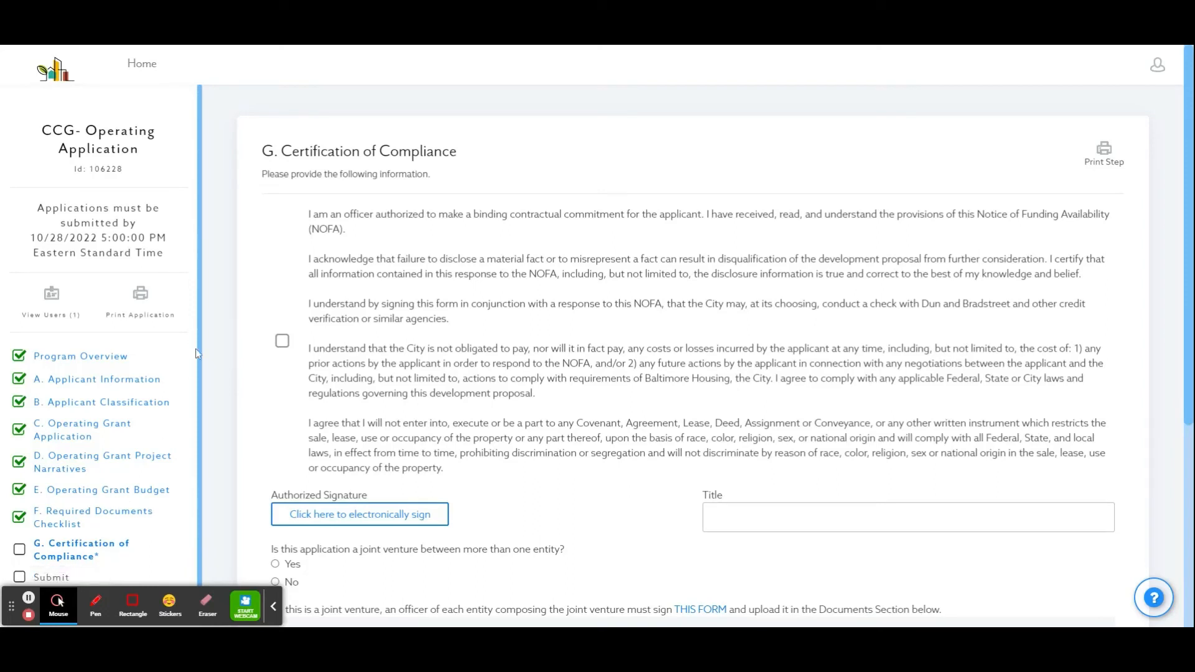
Step: Accept the Certification of Compliance statement and electronically sign it with the authorized officer's full name
click(282, 342)
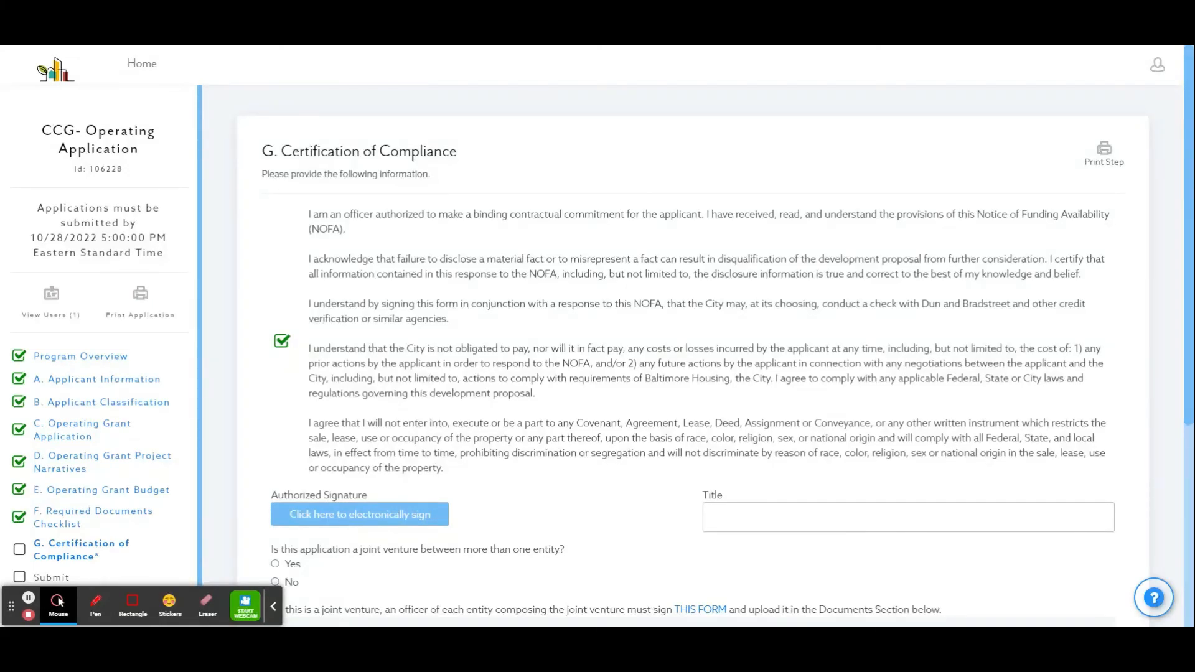
click(344, 520)
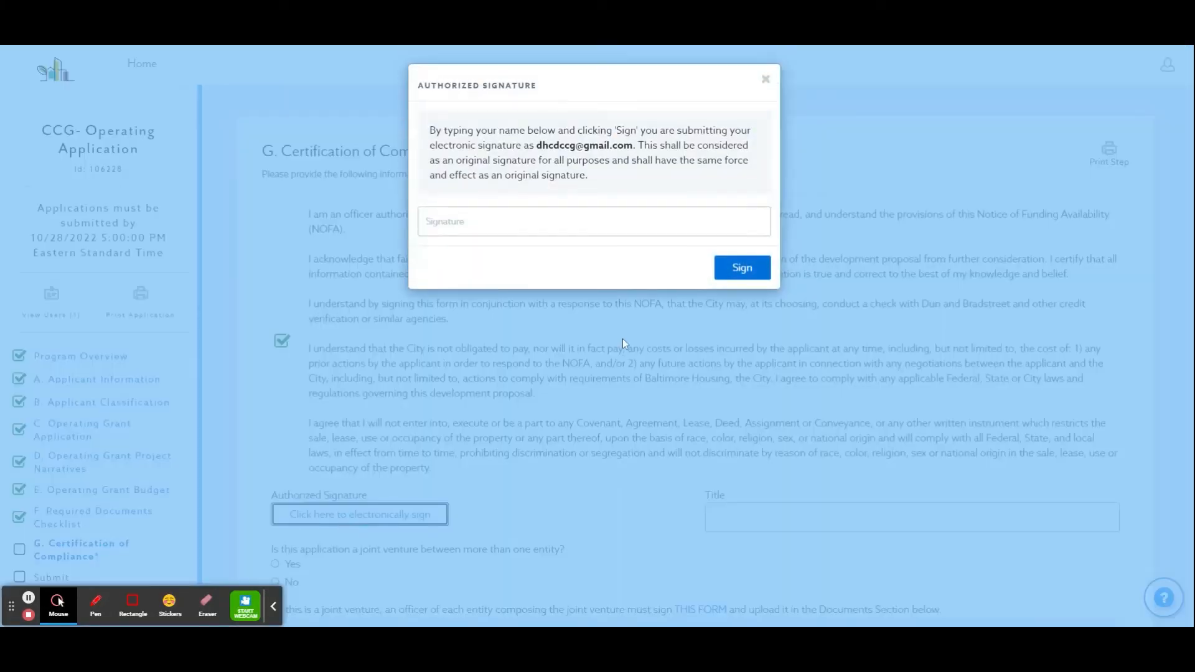
text(John Doe)
click(742, 268)
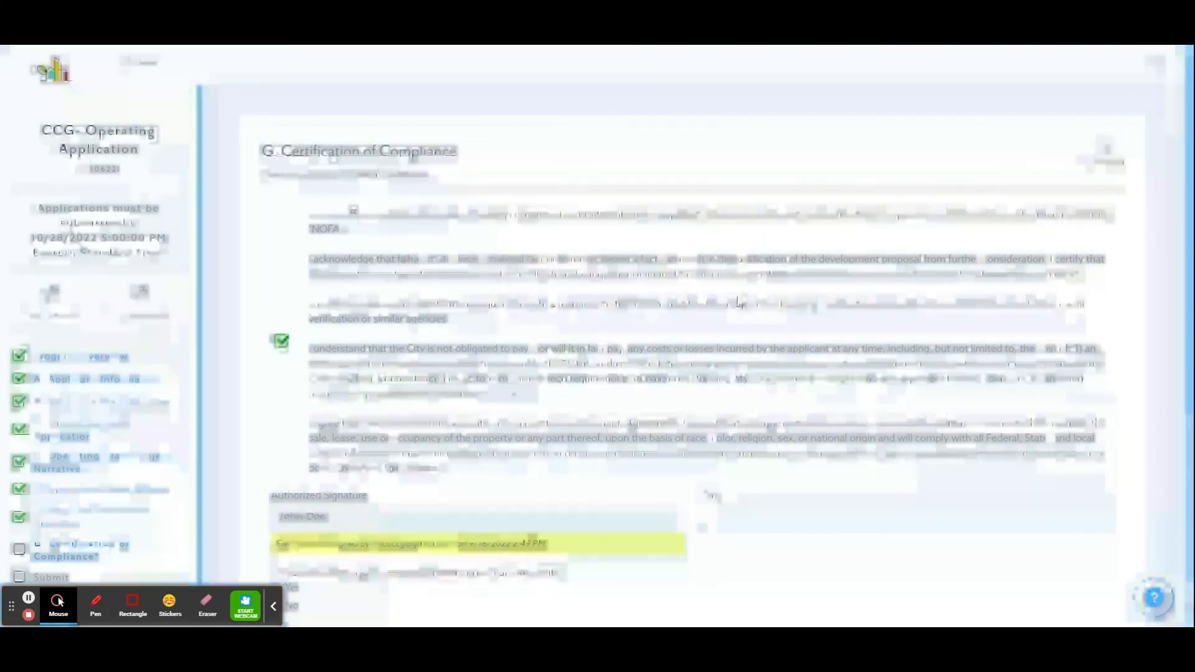
scroll(553, 544, down, 1)
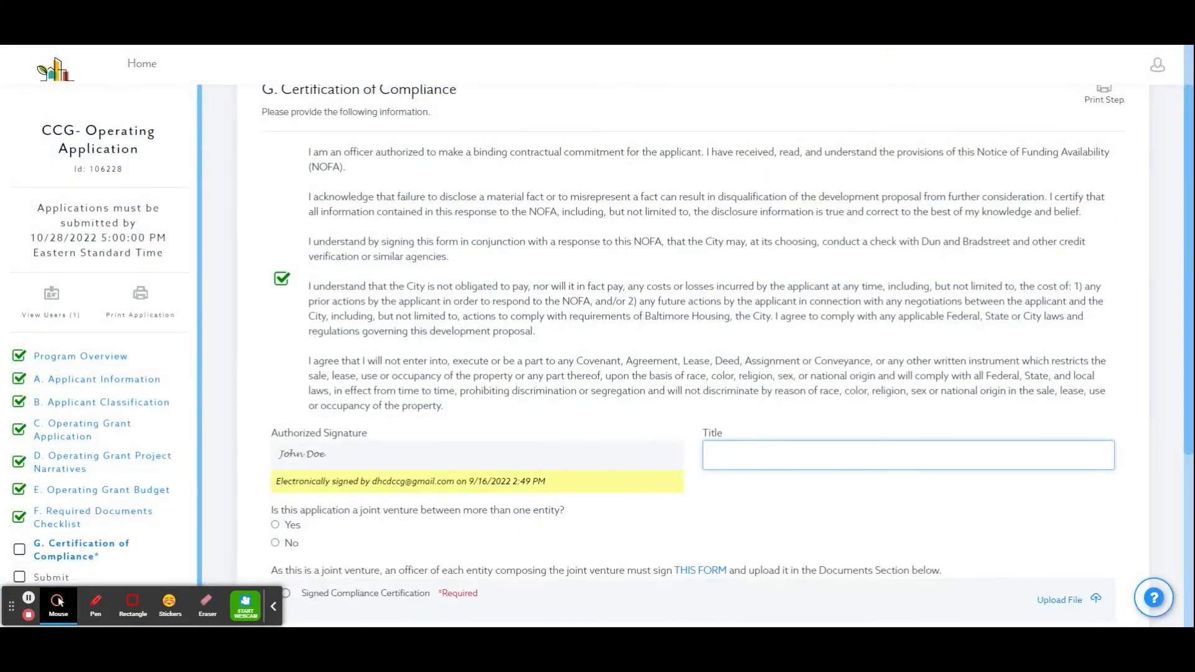
Step: Complete the Certification of Compliance section with the title Executive Director and Yes for the joint venture question
text(Executive Director)
click(828, 517)
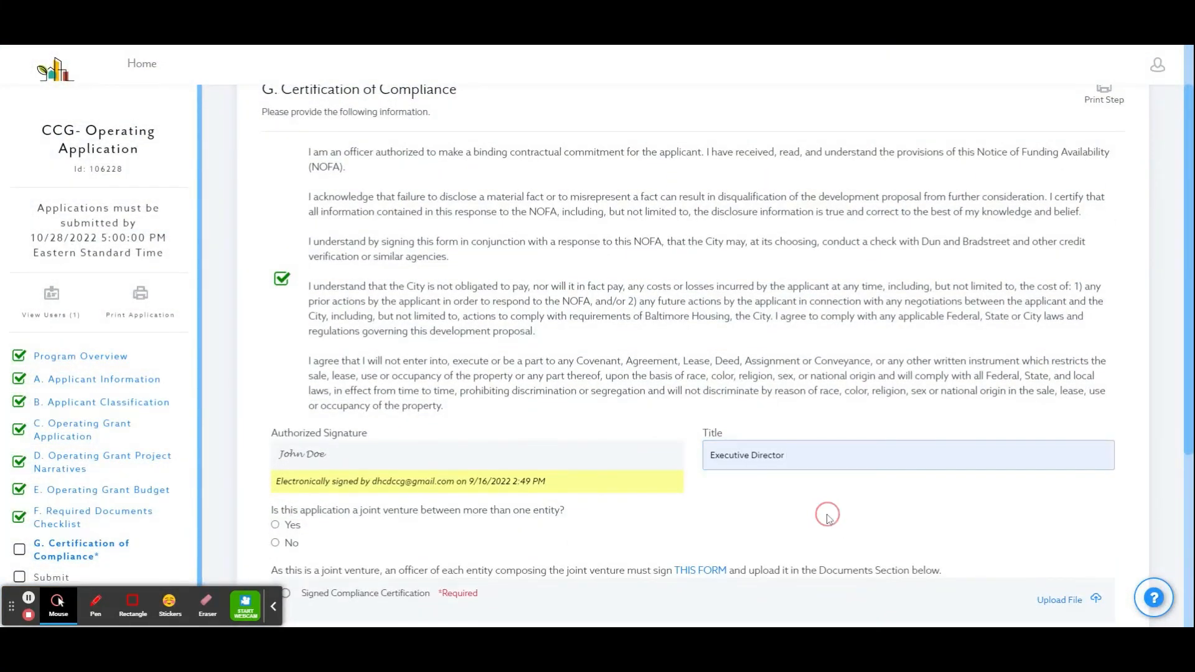
scroll(830, 519, down, 3)
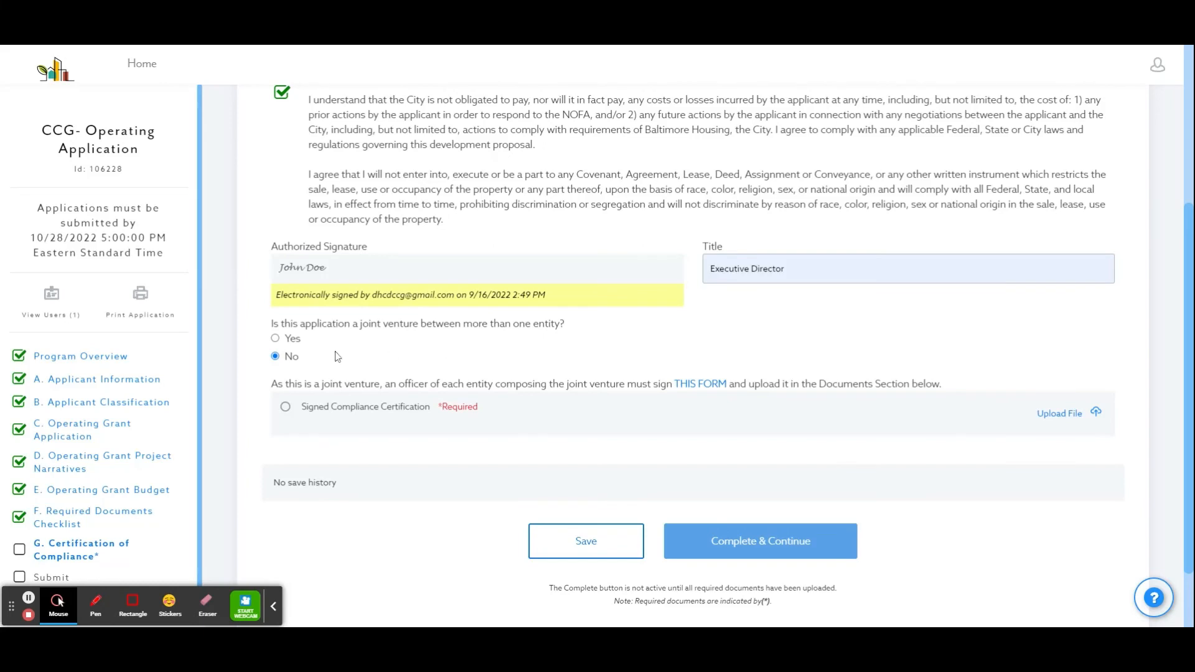
click(276, 338)
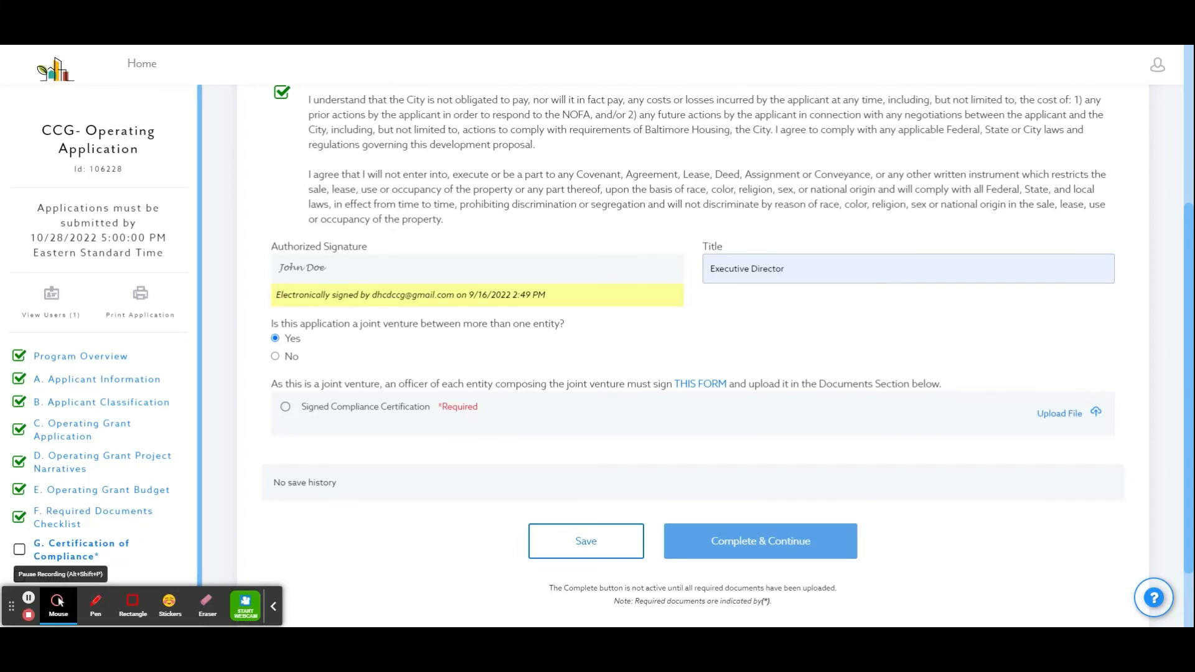
click(29, 598)
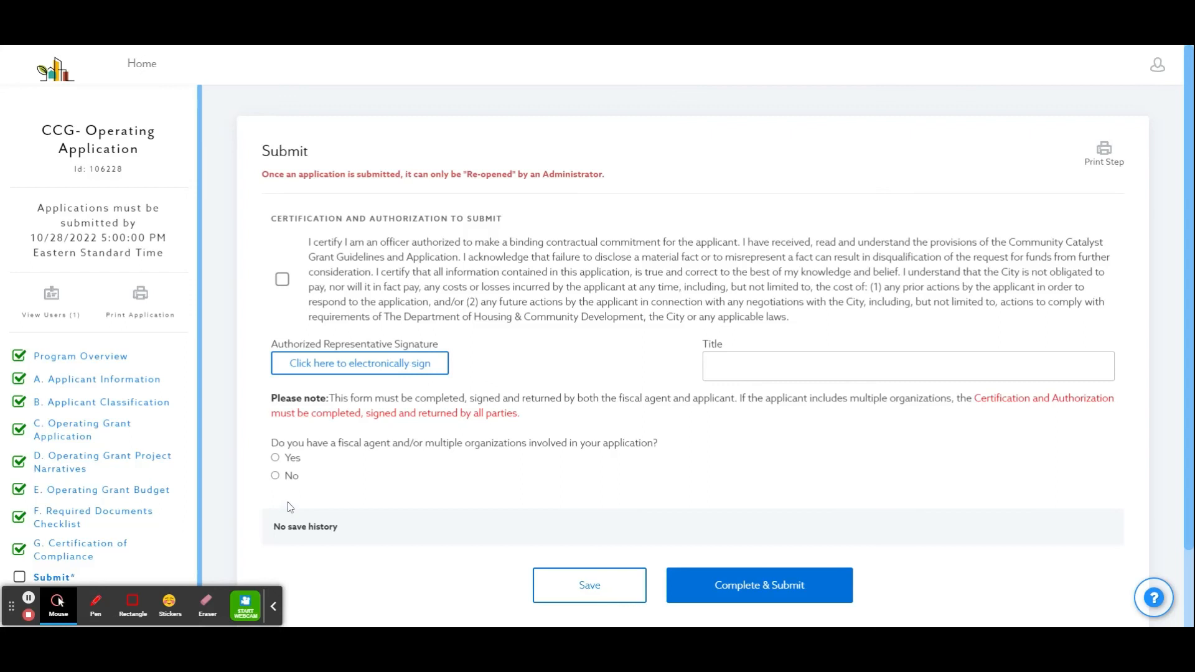
Step: Accept the Certification and Authorization to Submit, sign it electronically with the authorized representative's name, and enter Executive Director as the title
click(283, 280)
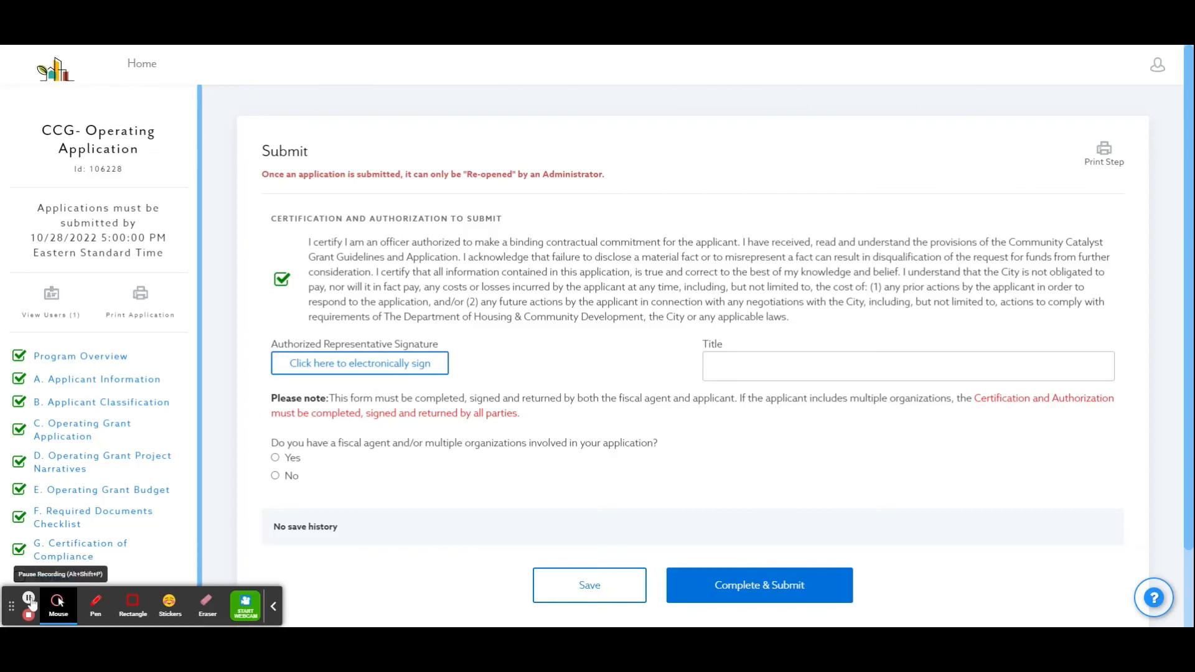
click(30, 599)
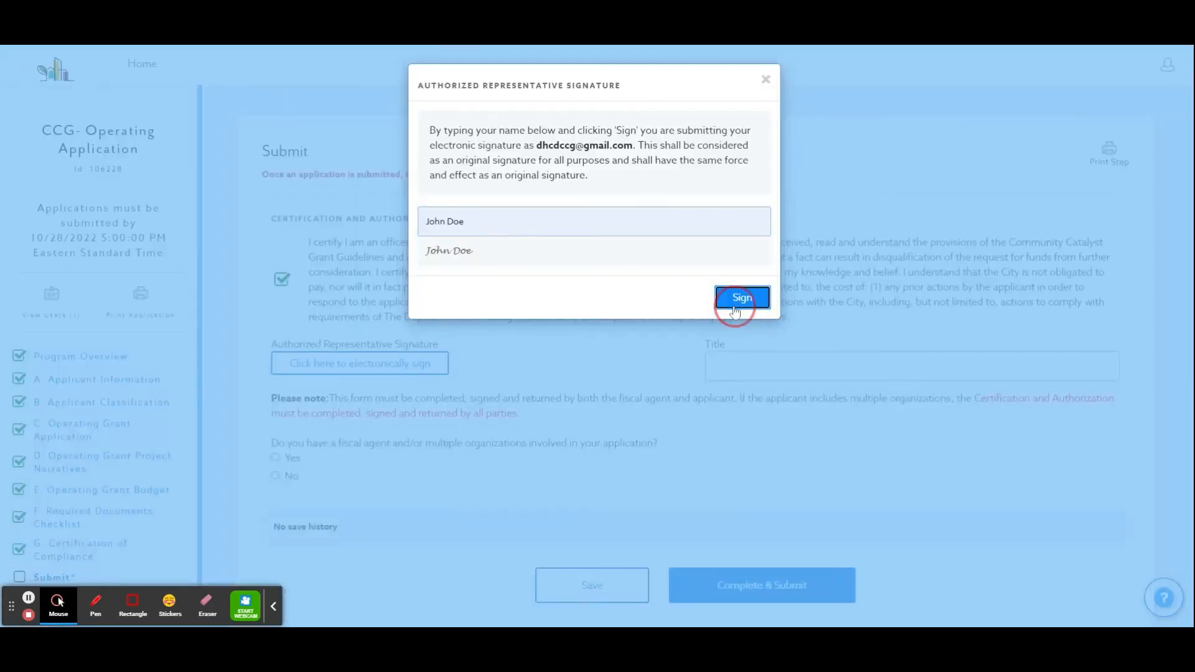
click(735, 309)
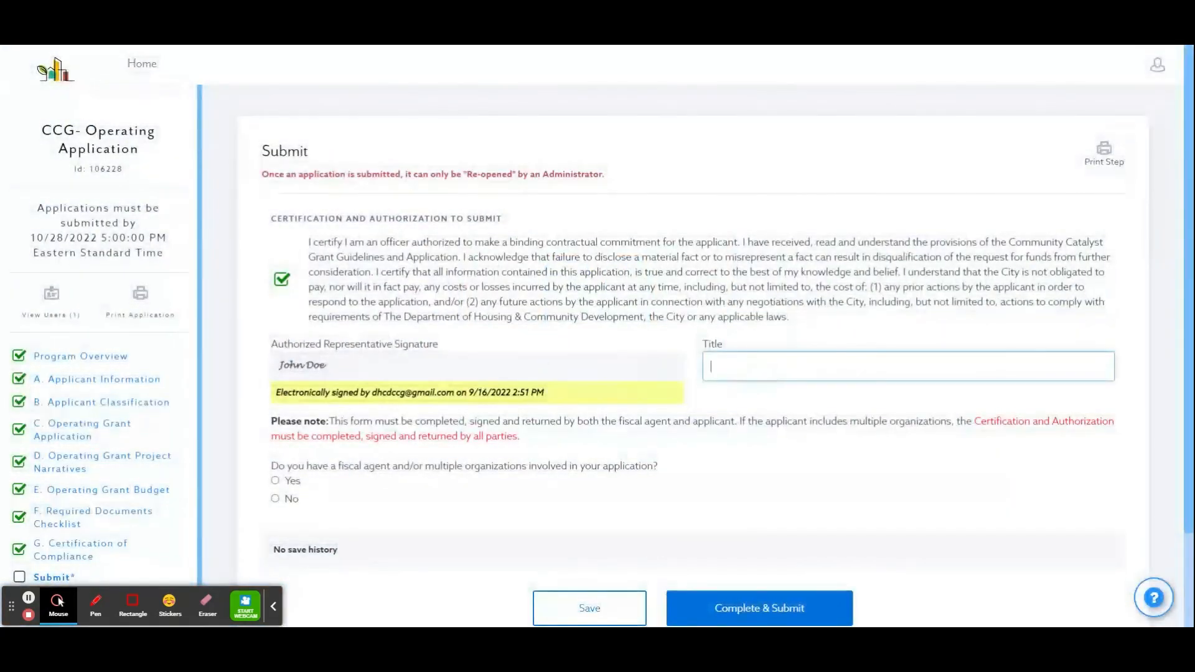
click(764, 400)
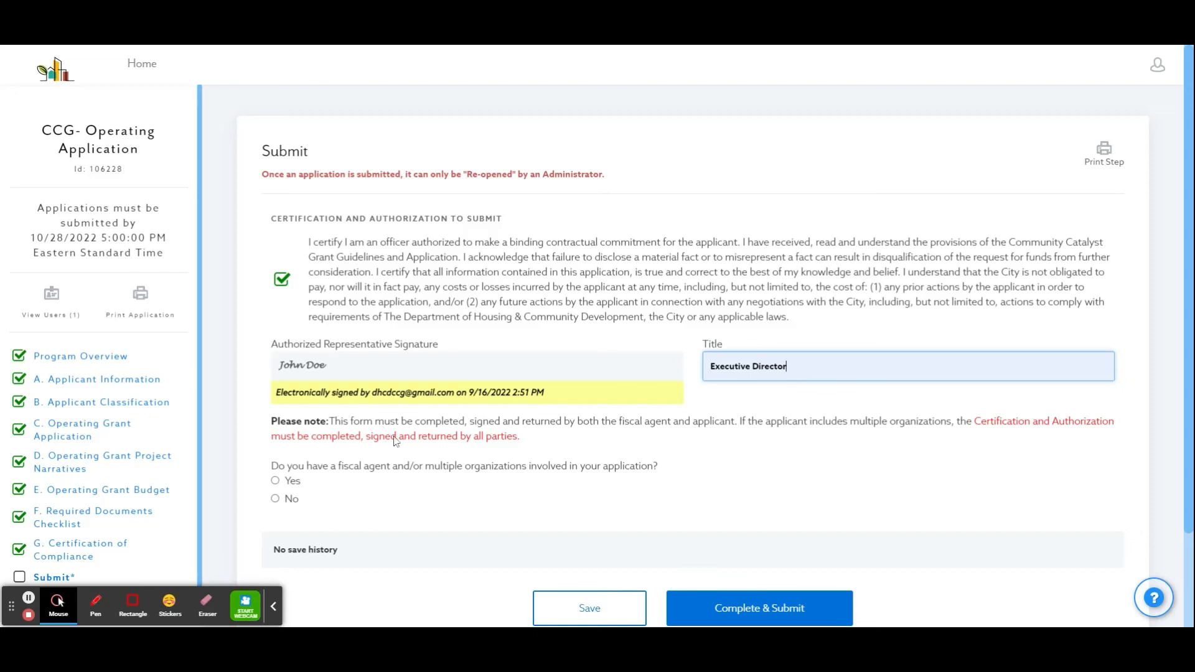
Step: Answer Yes to the fiscal agent or multiple organizations question, attach the signed application certification PDF, and submit the application
click(275, 481)
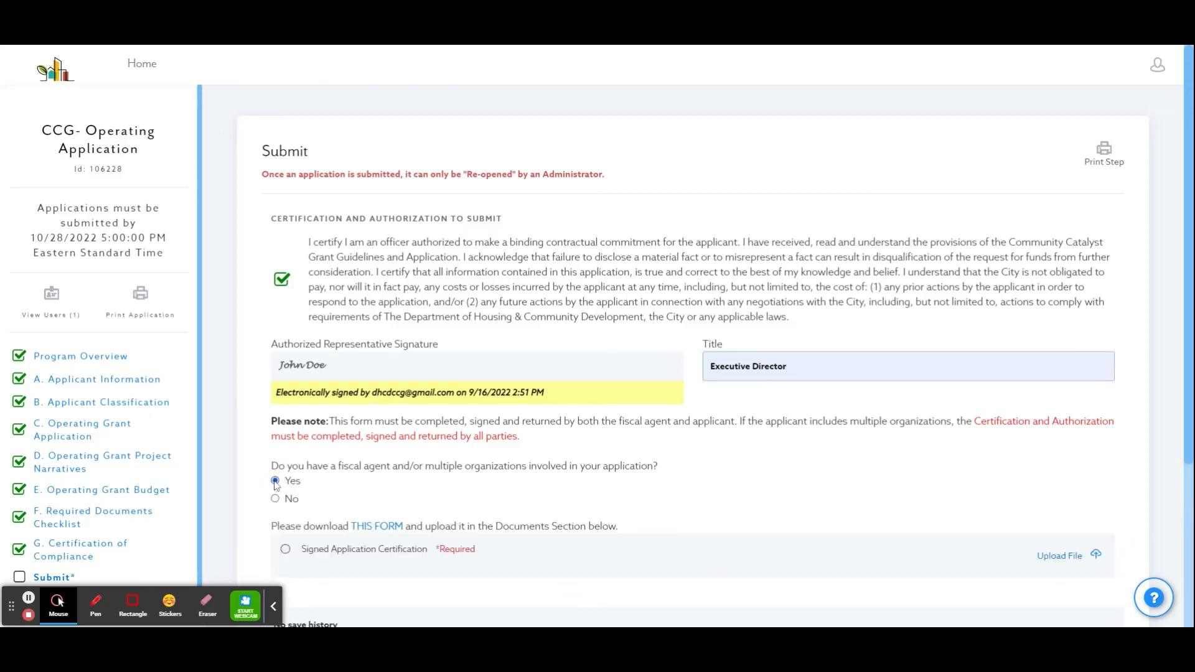
scroll(701, 412, down, 3)
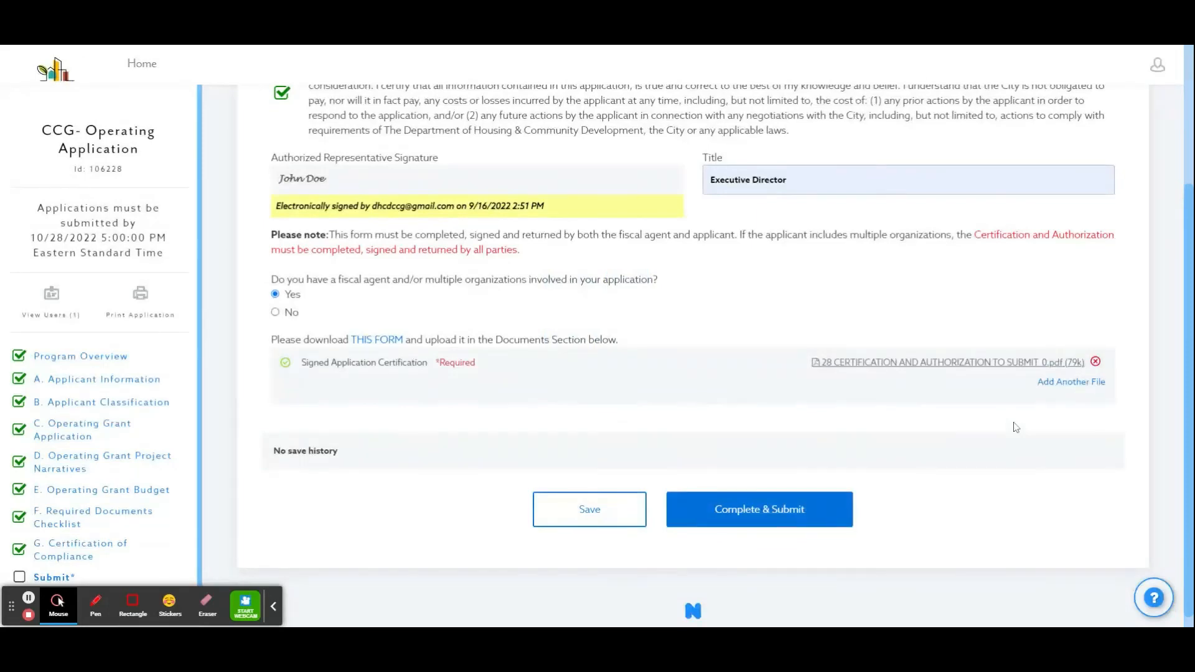
scroll(691, 397, up, 1)
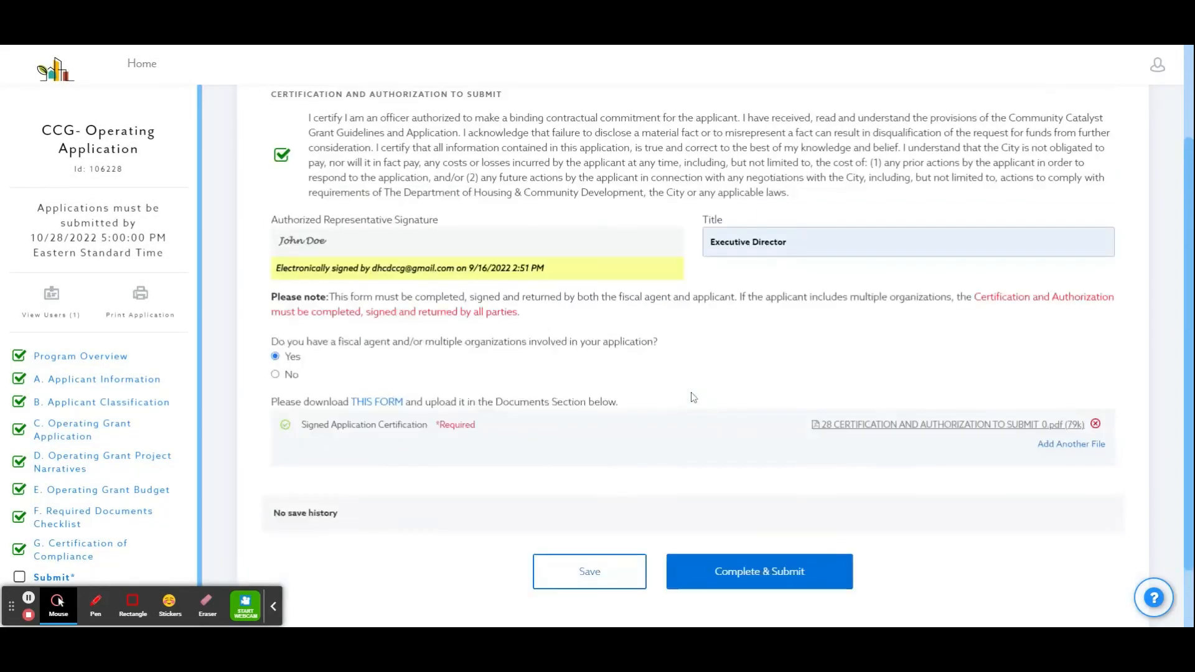
click(731, 569)
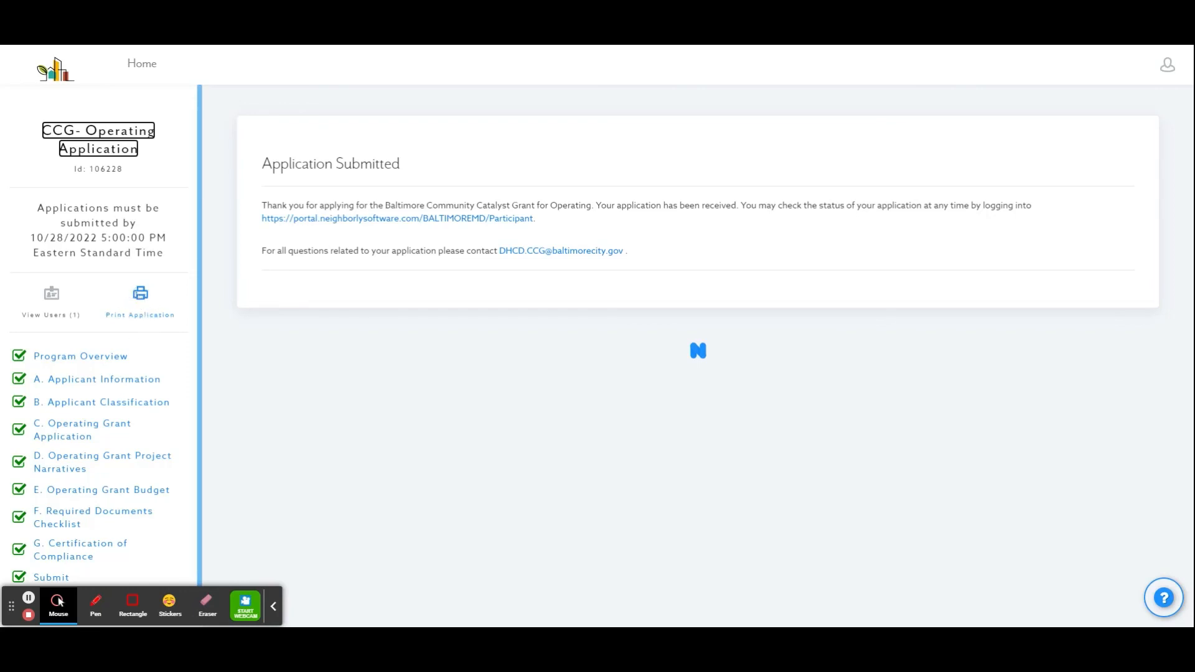
Step: Try to print the submitted application and look over its list of sections
click(140, 293)
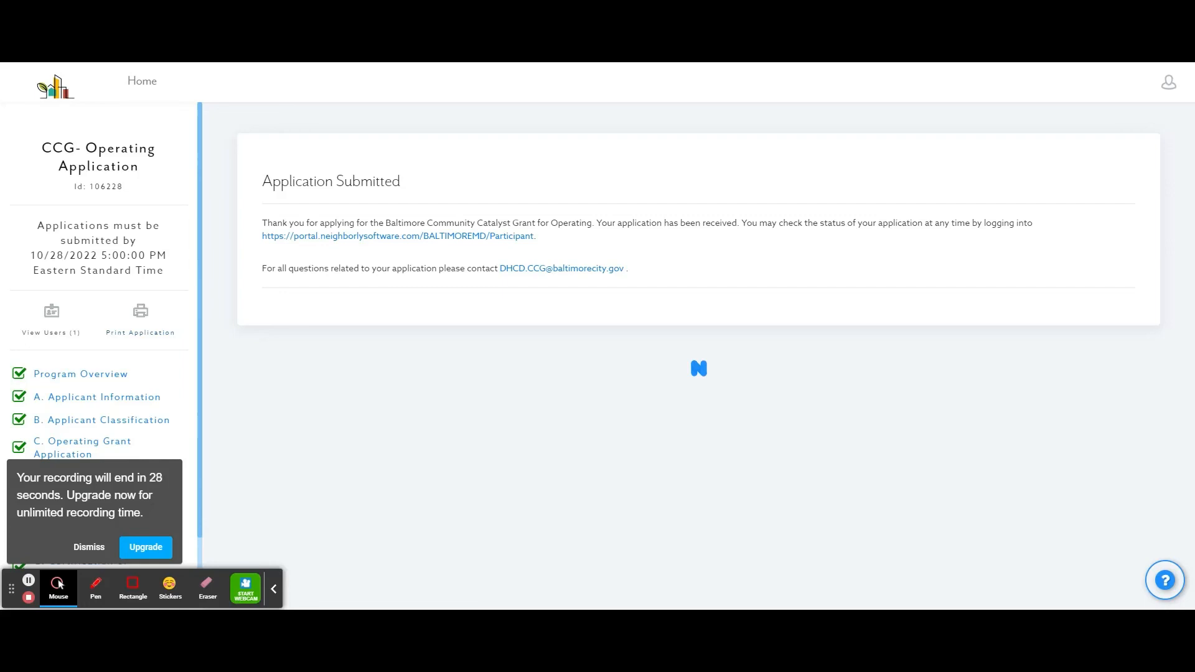
click(89, 547)
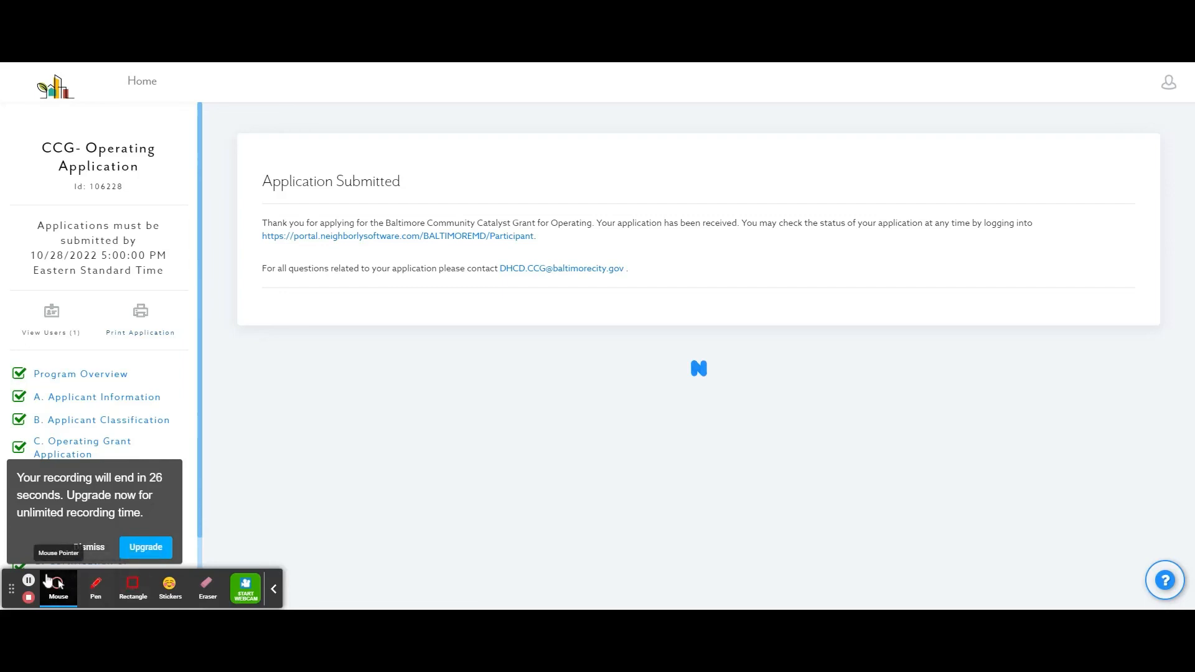
scroll(97, 439, down, 1)
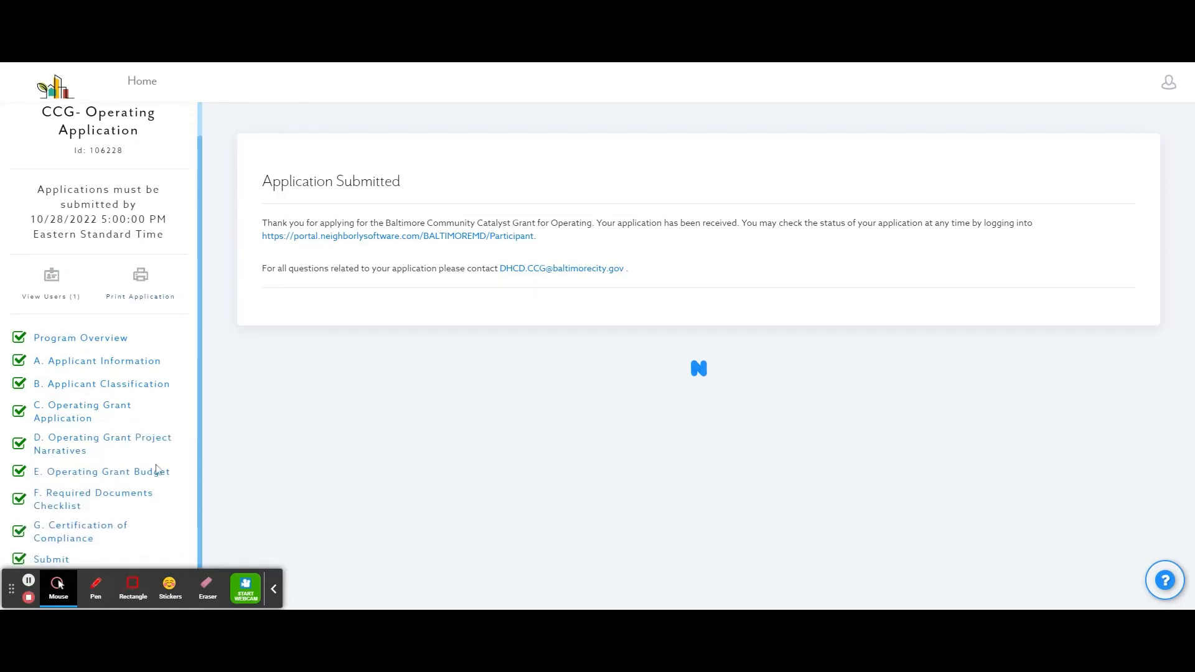